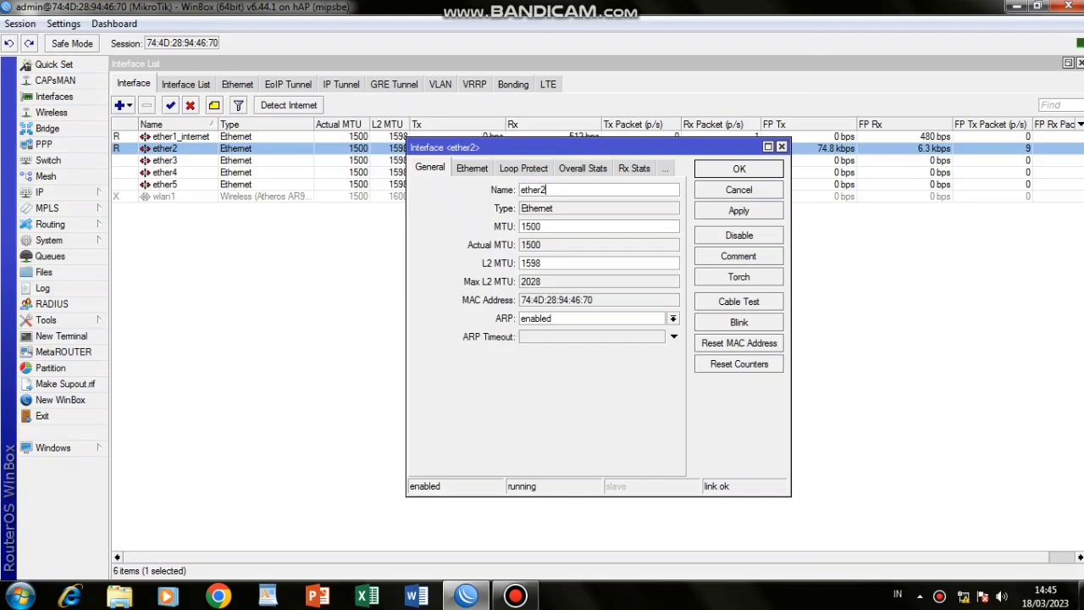
# Rename ether2 to ether2_lokal and apply the change.
pyautogui.write('_loka')
pyautogui.click(739, 210)
# Enable the wlan1 interface and rename it to wlan1_wireless.
pyautogui.click(739, 169)
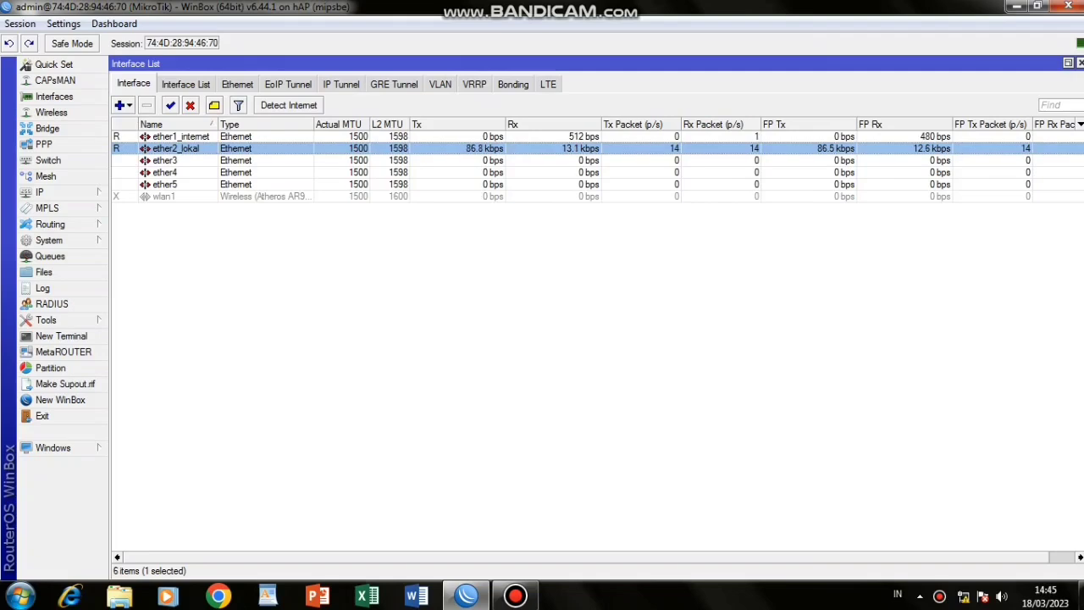
pyautogui.click(165, 196)
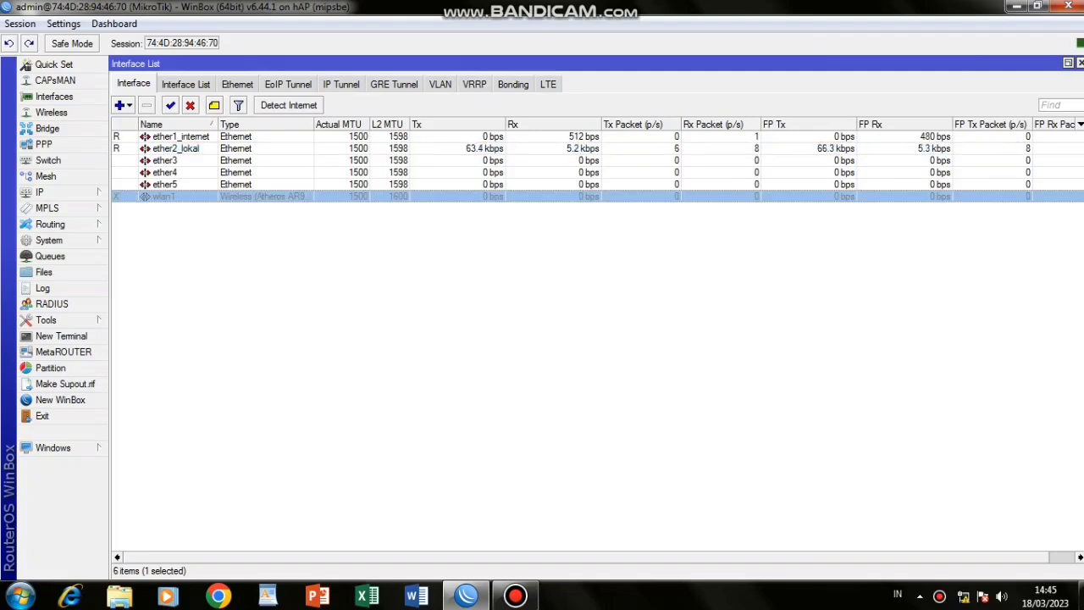
pyautogui.click(170, 105)
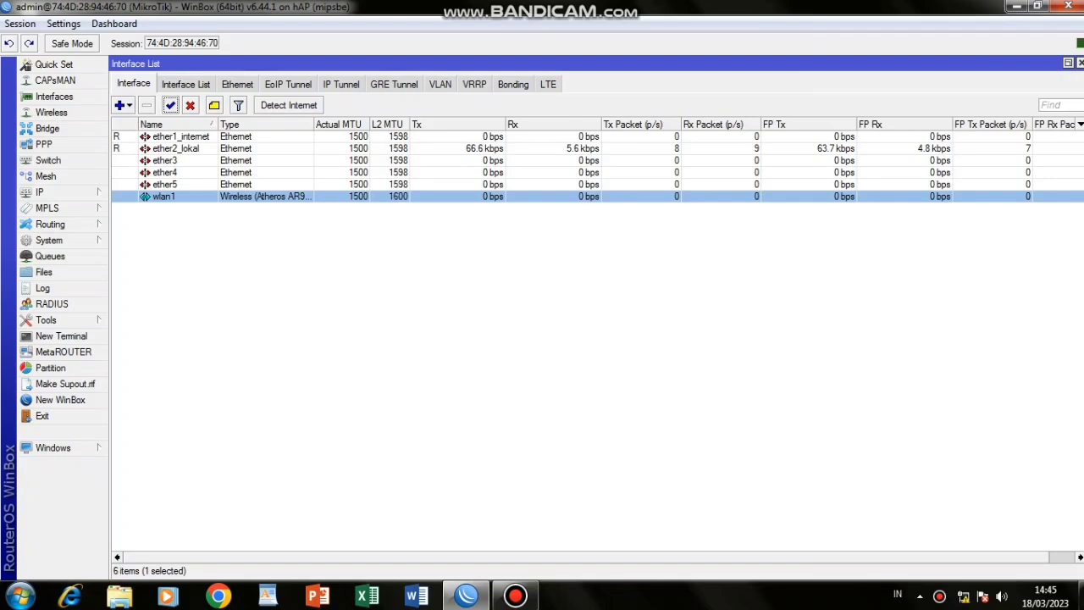
pyautogui.doubleClick(164, 197)
pyautogui.click(413, 93)
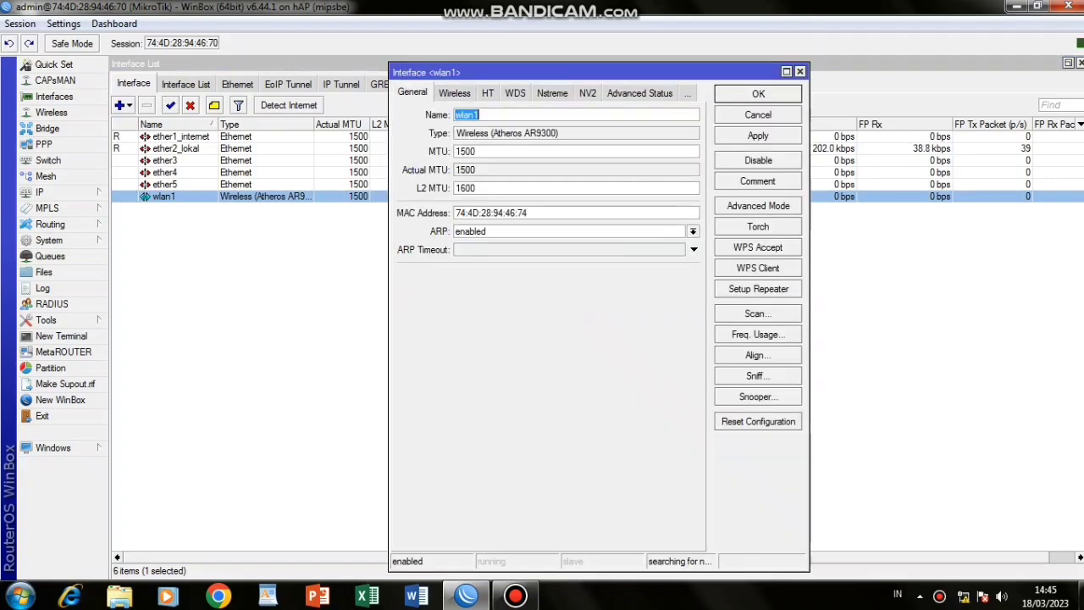
pyautogui.click(480, 114)
pyautogui.write('_w')
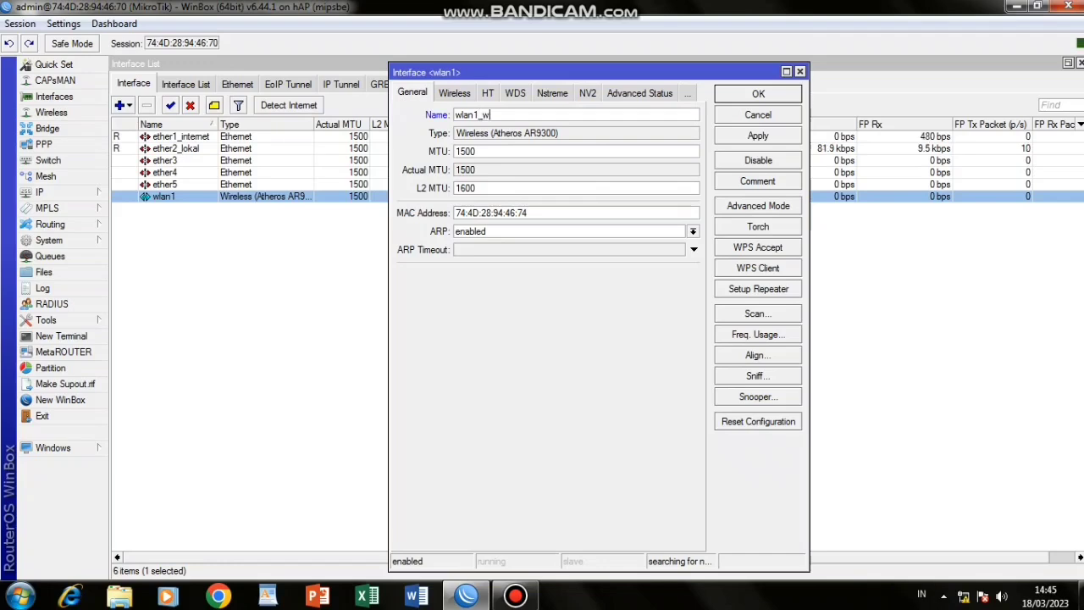
pyautogui.write('ireless')
# Set wlan1_wireless to ap bridge mode with a new SSID, and apply.
pyautogui.click(454, 93)
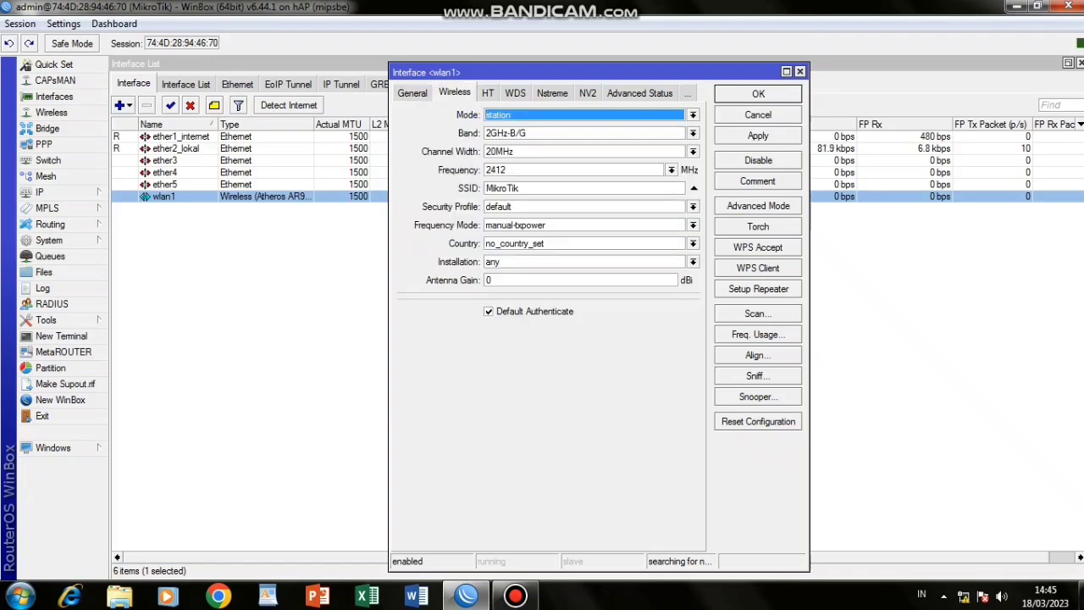
pyautogui.click(693, 115)
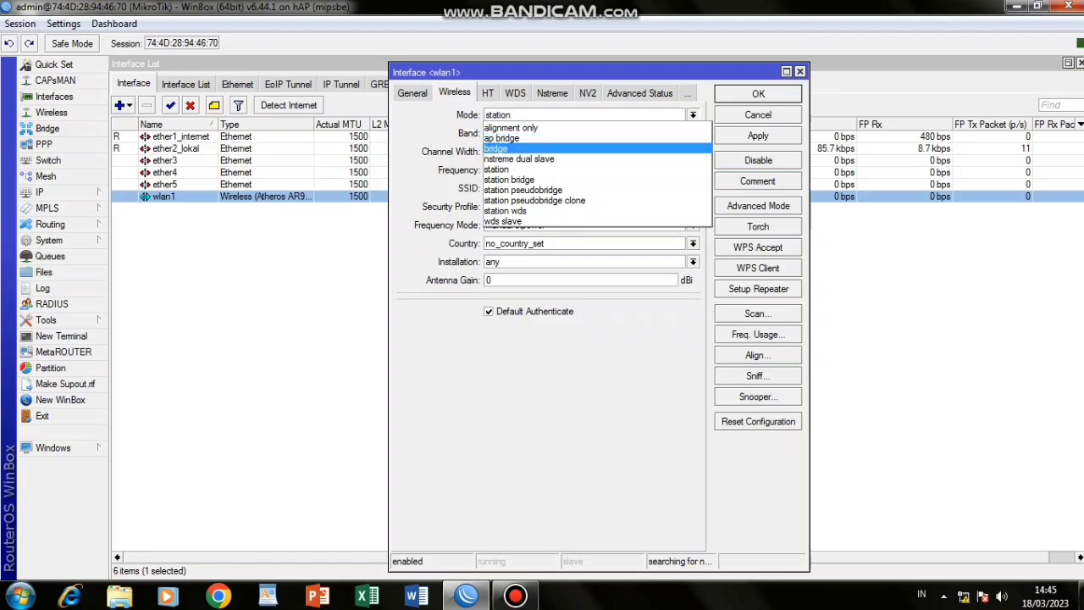
pyautogui.click(501, 138)
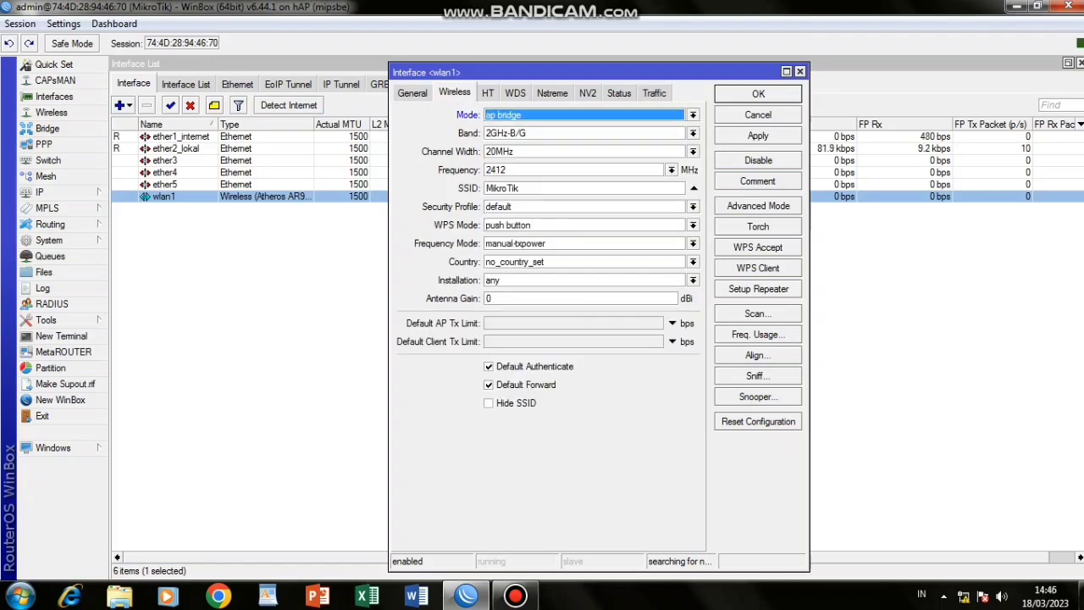
pyautogui.doubleClick(502, 188)
pyautogui.write('nu')
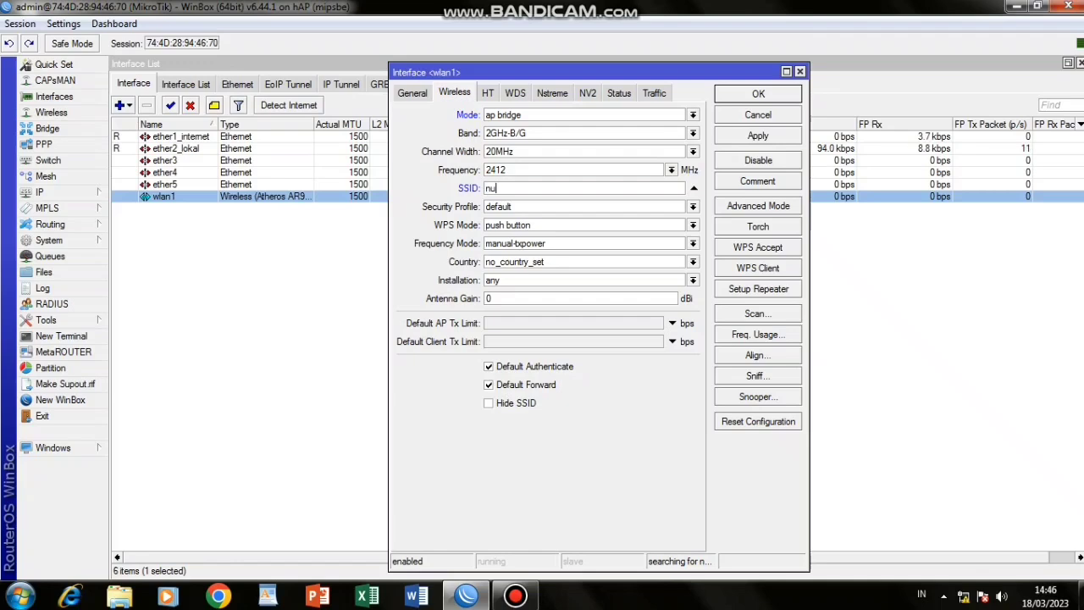
pyautogui.write('rdin@ProxyUKK')
pyautogui.click(758, 135)
pyautogui.click(758, 93)
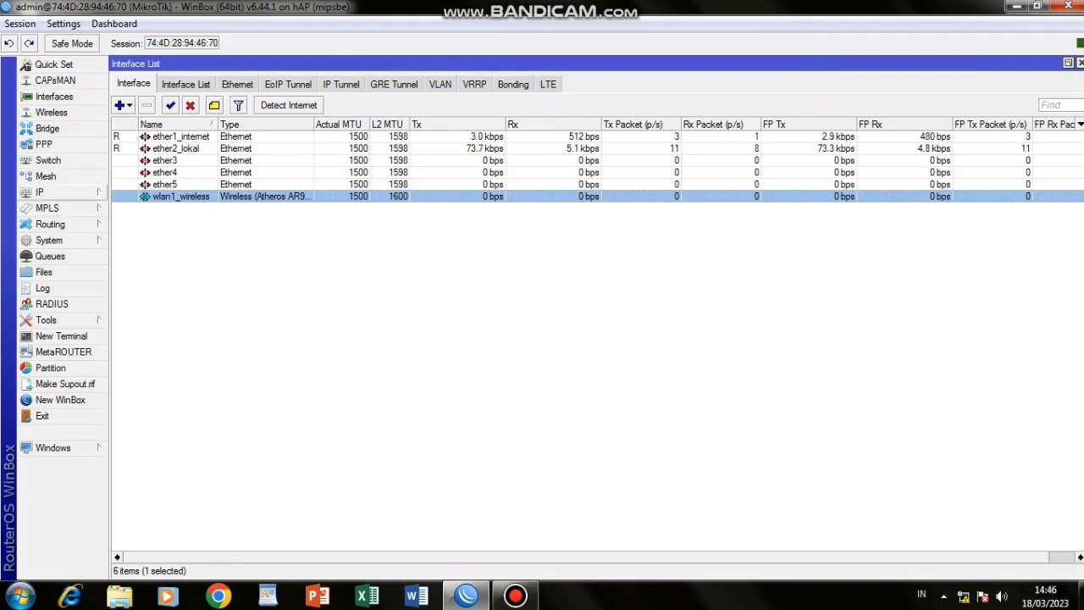
# Create a DHCP client on interface ether1_internet and apply it.
pyautogui.click(51, 193)
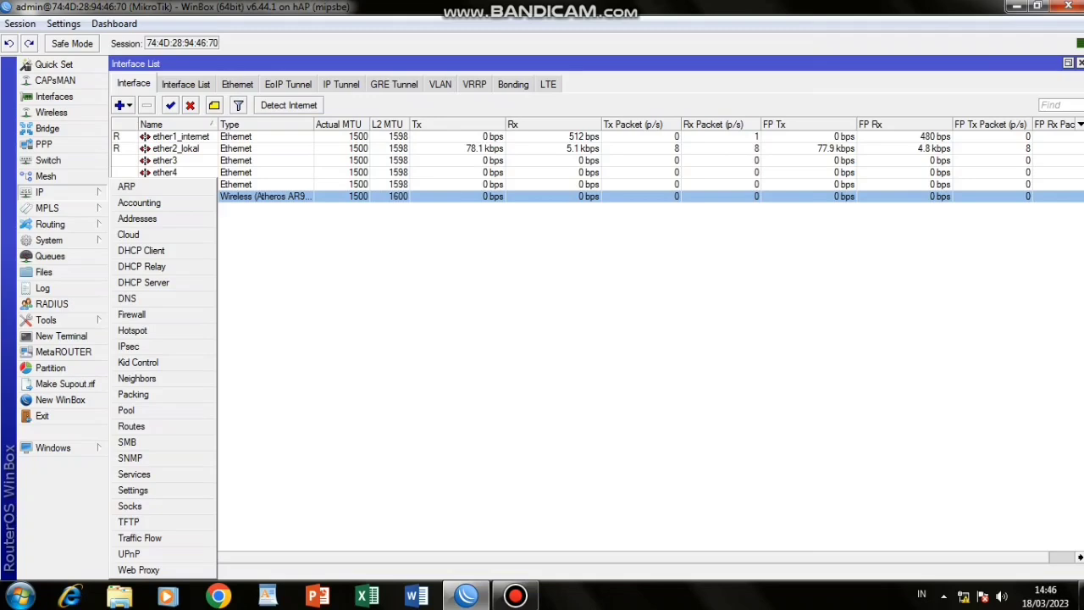
pyautogui.click(141, 251)
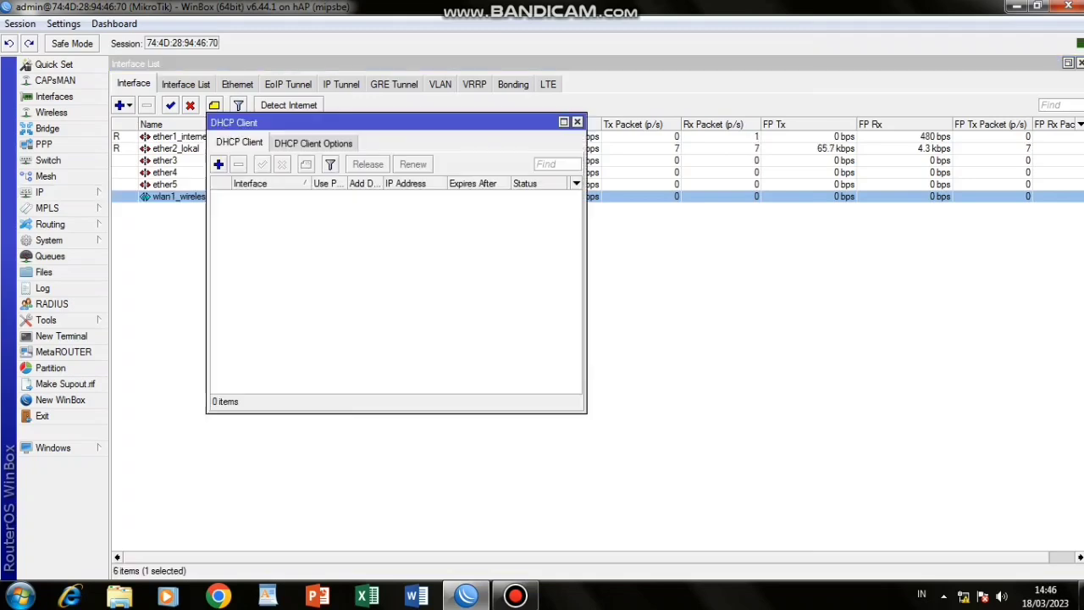
pyautogui.click(219, 164)
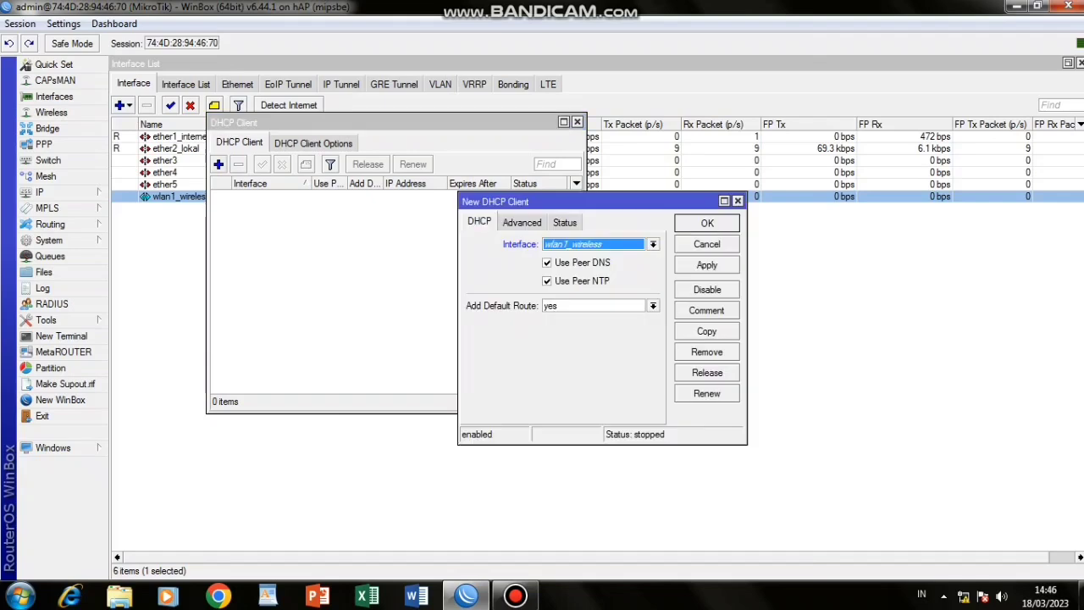
pyautogui.click(653, 244)
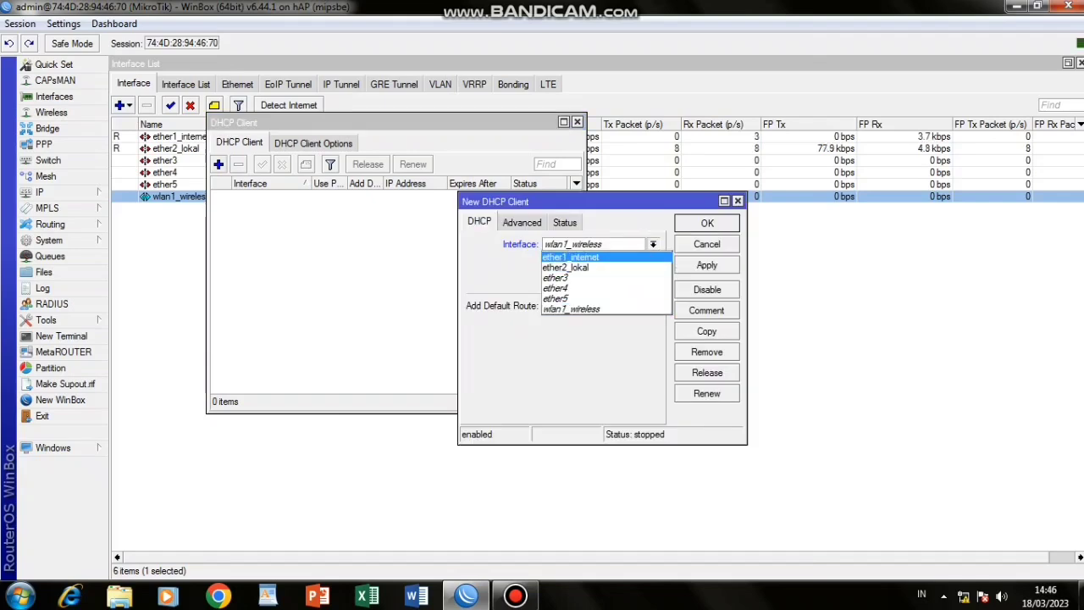
pyautogui.click(576, 255)
pyautogui.click(706, 265)
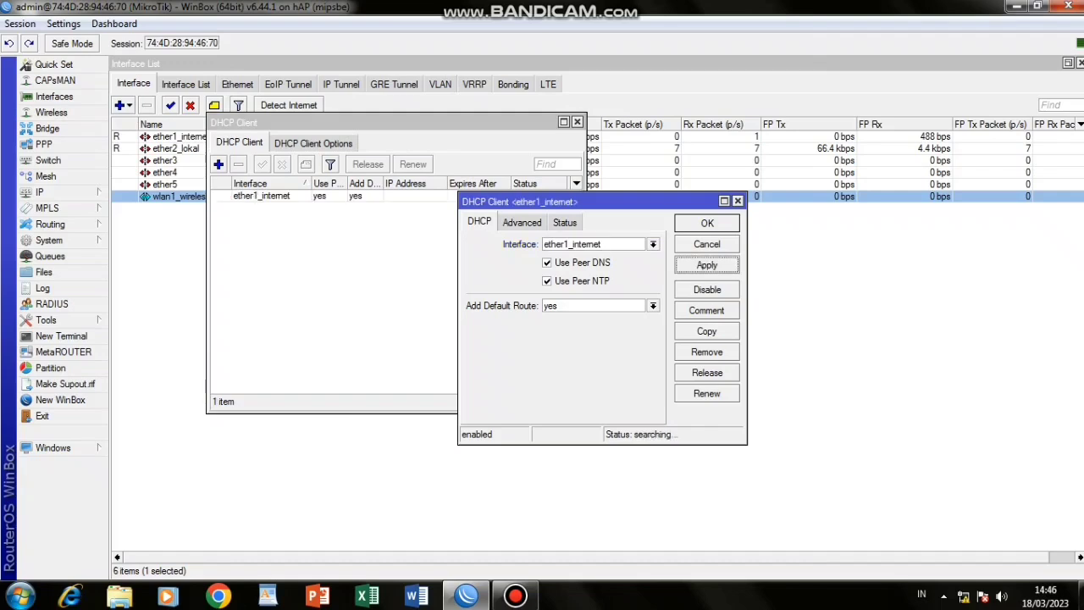
pyautogui.click(706, 223)
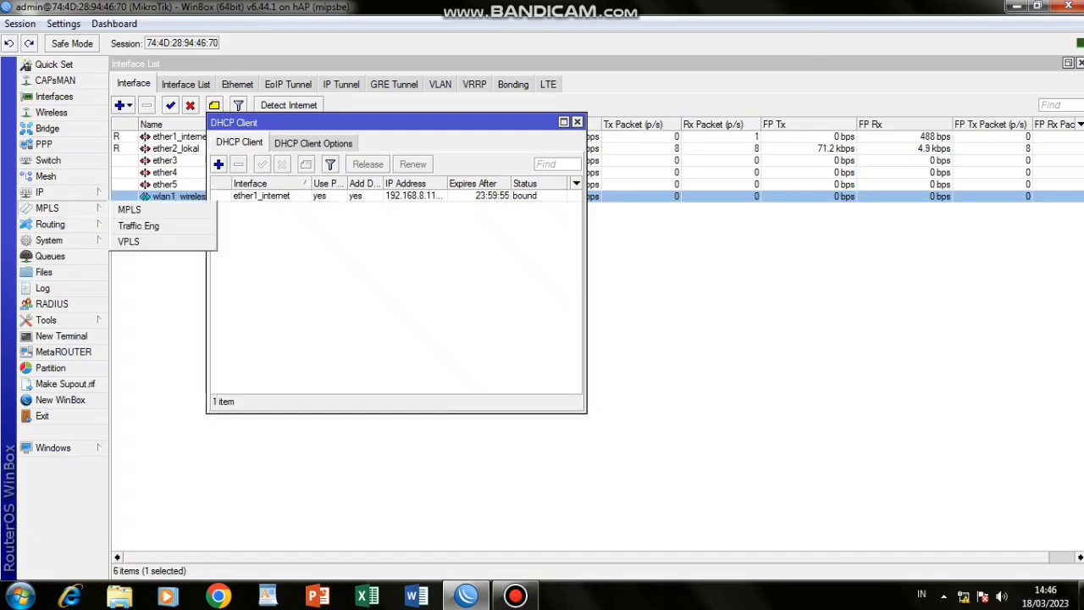
pyautogui.moveTo(51, 192)
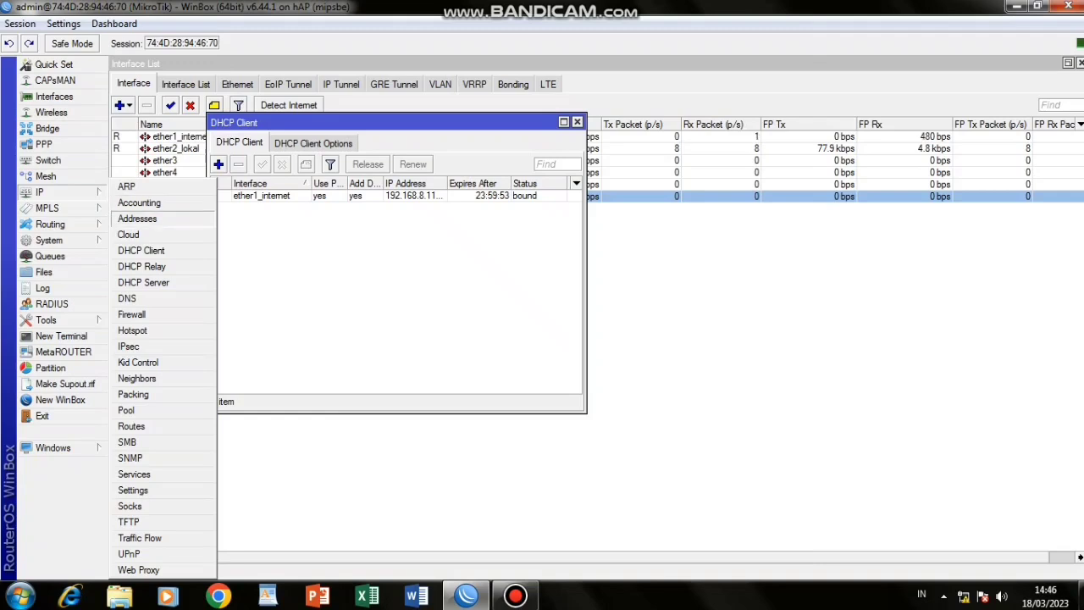
# Add IP address 192.168.100.1/25 on ether2_lokal.
pyautogui.click(137, 219)
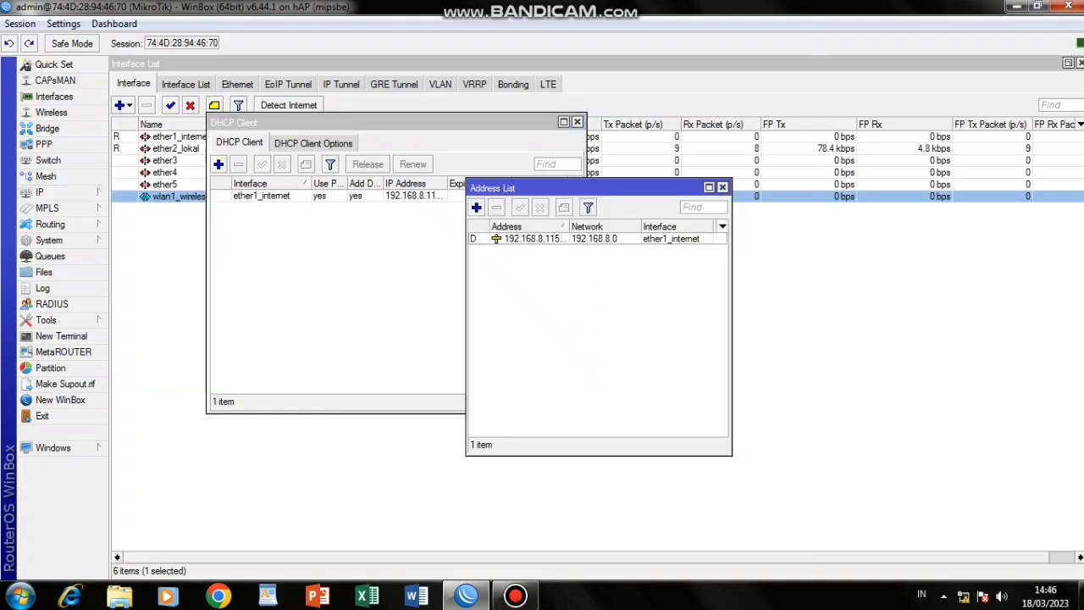
pyautogui.click(476, 207)
pyautogui.write('192.168.100.1')
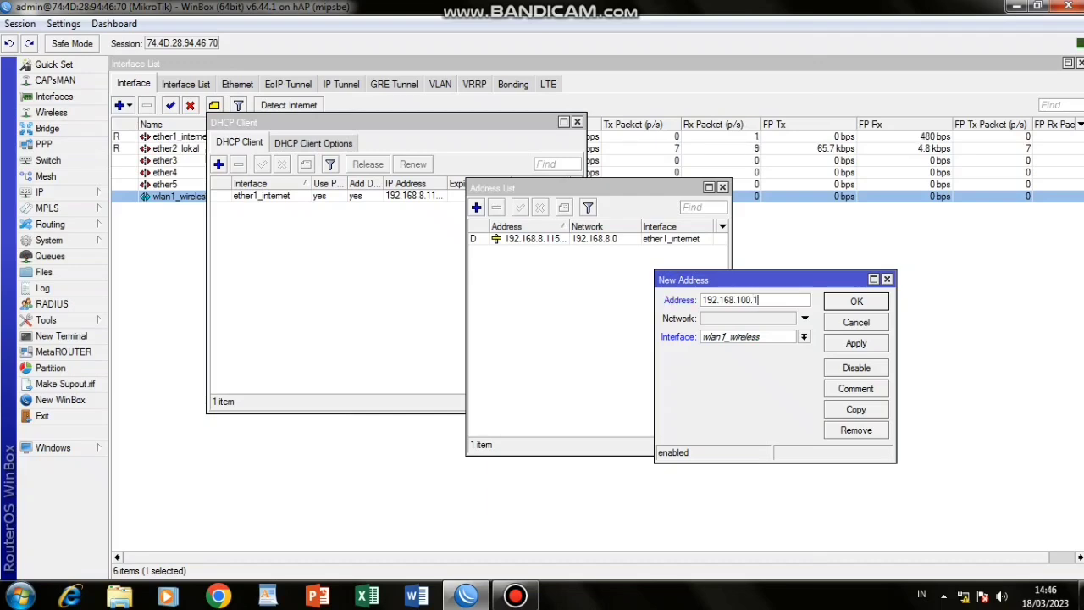
pyautogui.write('/25')
pyautogui.click(803, 337)
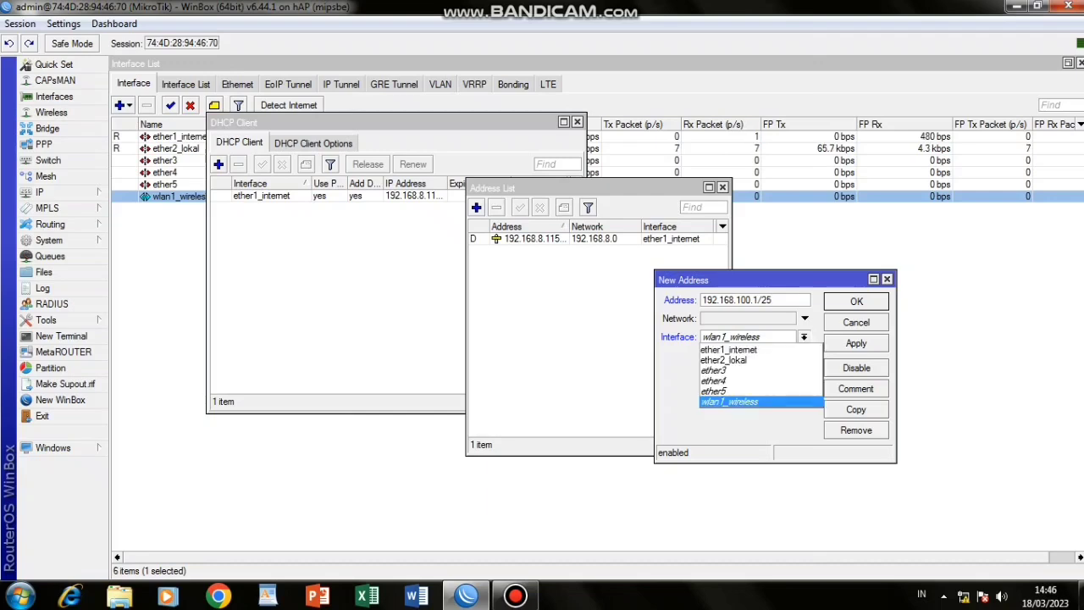
pyautogui.press('Return')
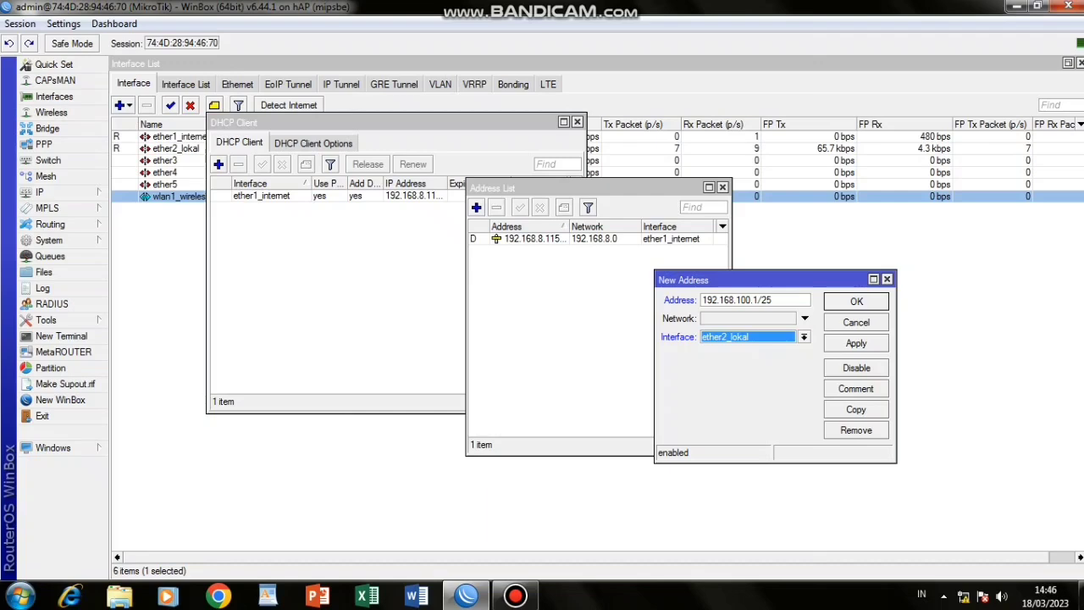
pyautogui.click(857, 343)
pyautogui.click(857, 300)
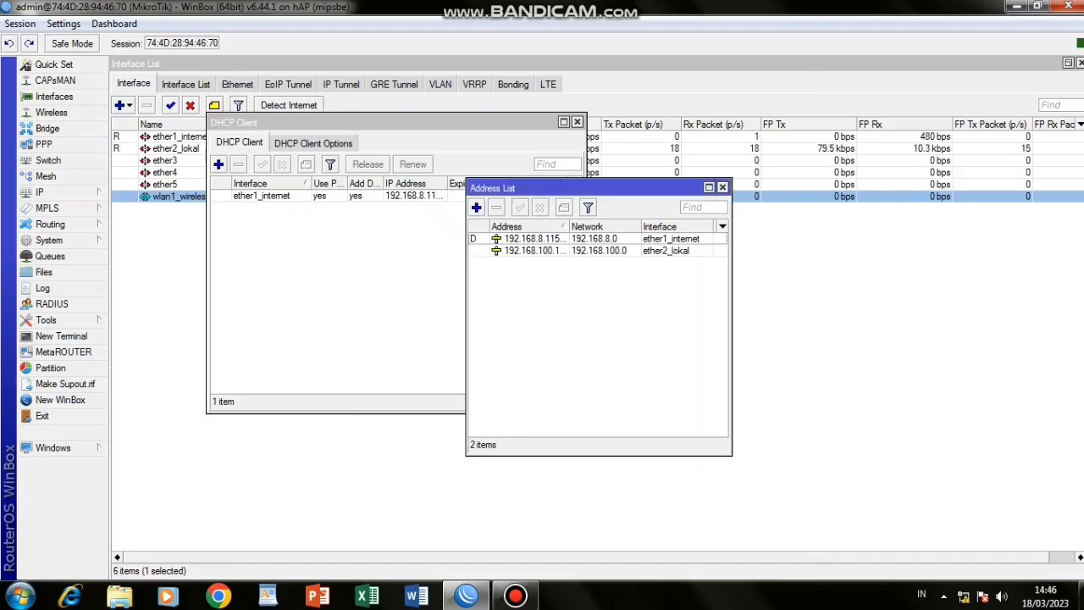
# Add IP address 192.168.200.1/24 on wlan1_wireless.
pyautogui.click(476, 208)
pyautogui.write('1')
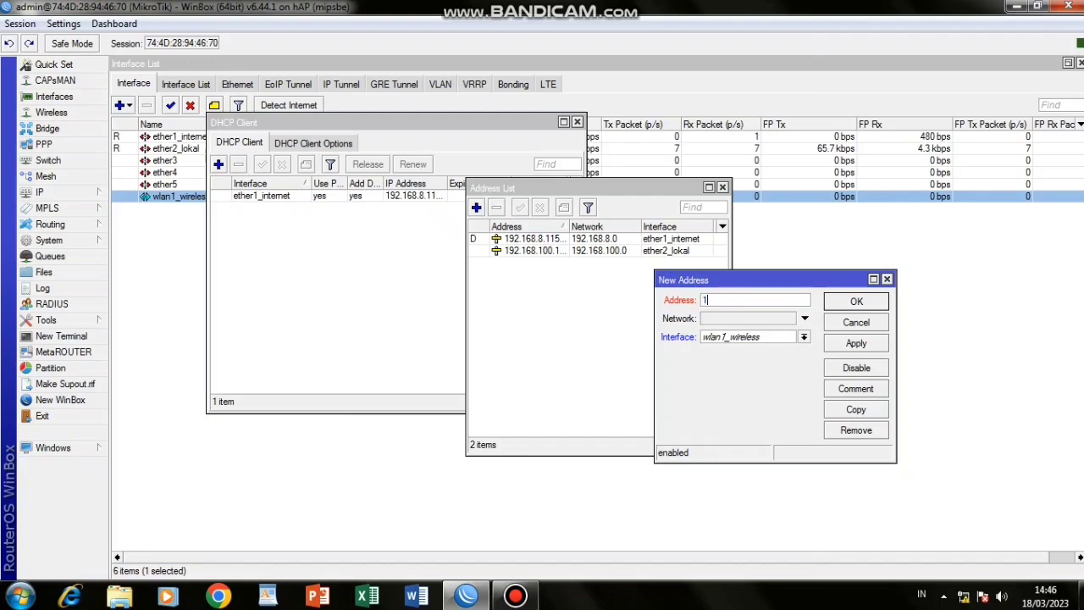
pyautogui.write('92.168.200.1/24')
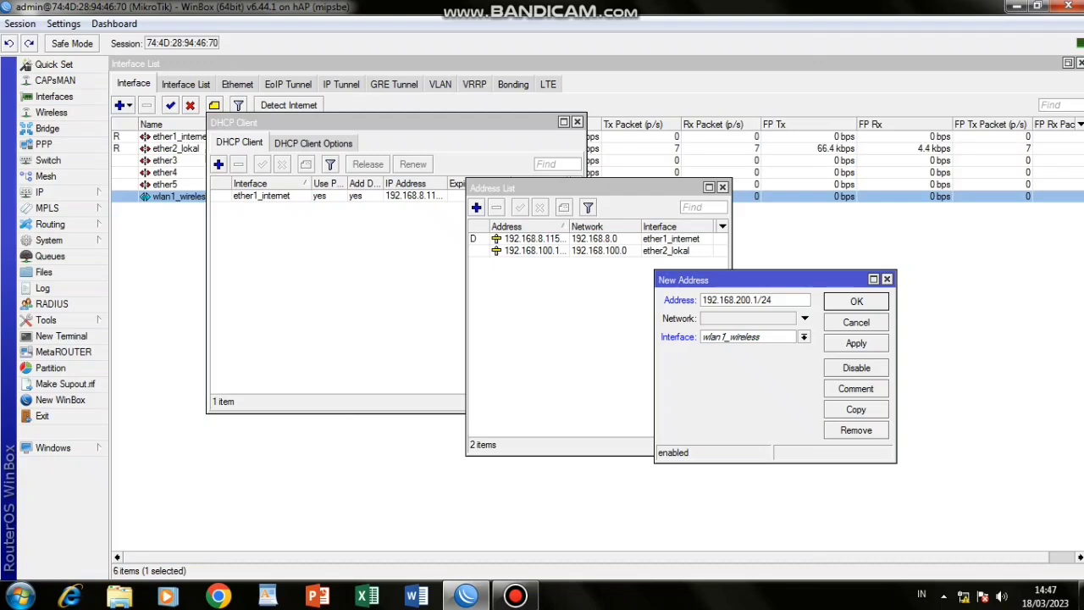
pyautogui.click(804, 337)
pyautogui.click(735, 402)
pyautogui.click(857, 343)
pyautogui.click(856, 302)
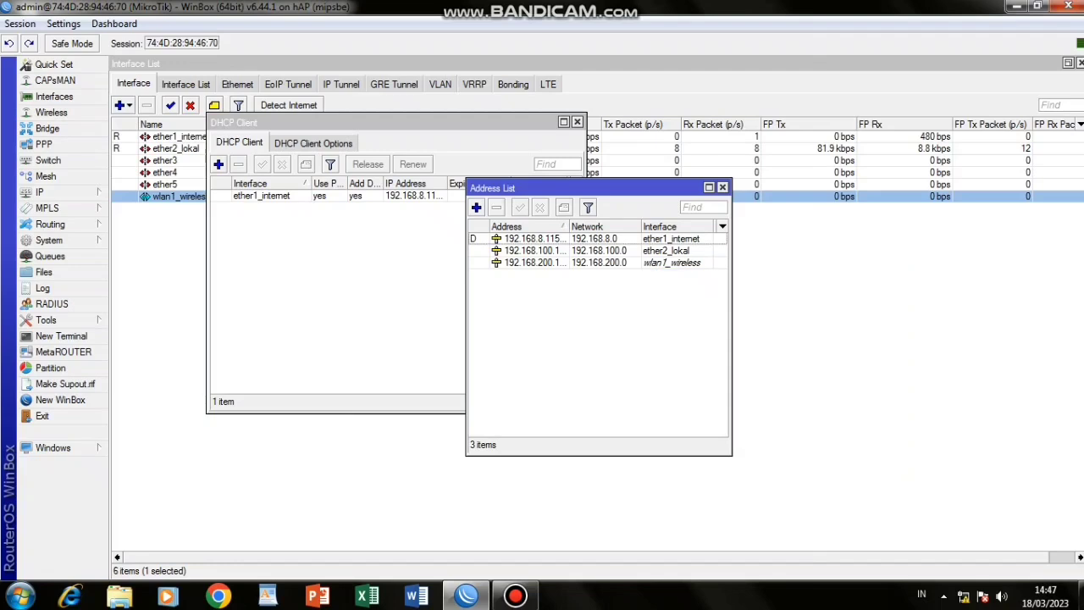
pyautogui.click(339, 271)
# Enter DNS servers 8.8.8.8 and 8.8.4.4, tick Allow Remote Requests, and apply.
pyautogui.click(39, 192)
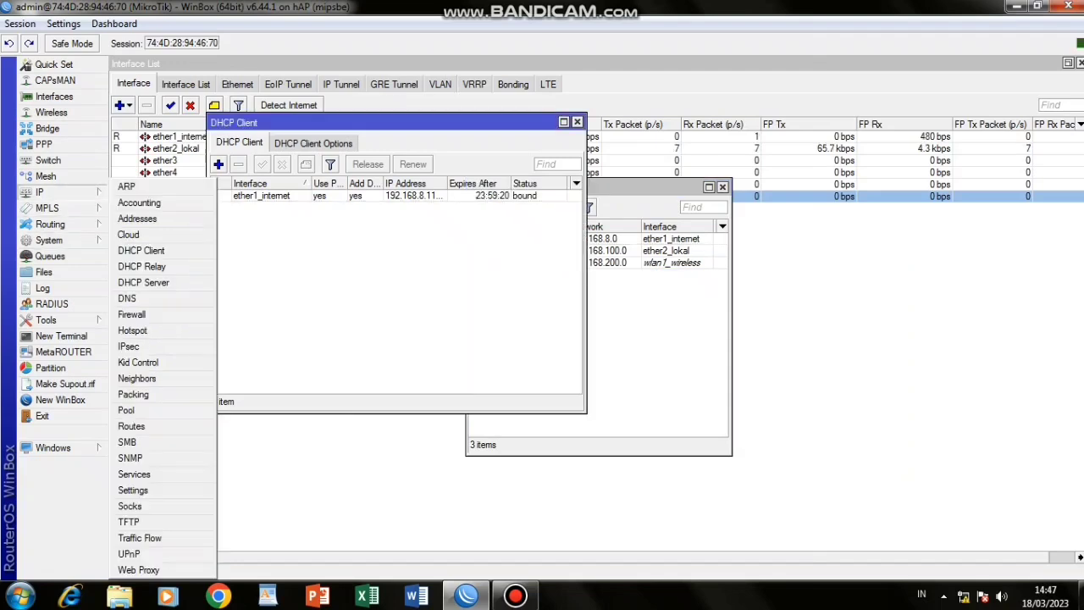
pyautogui.click(127, 298)
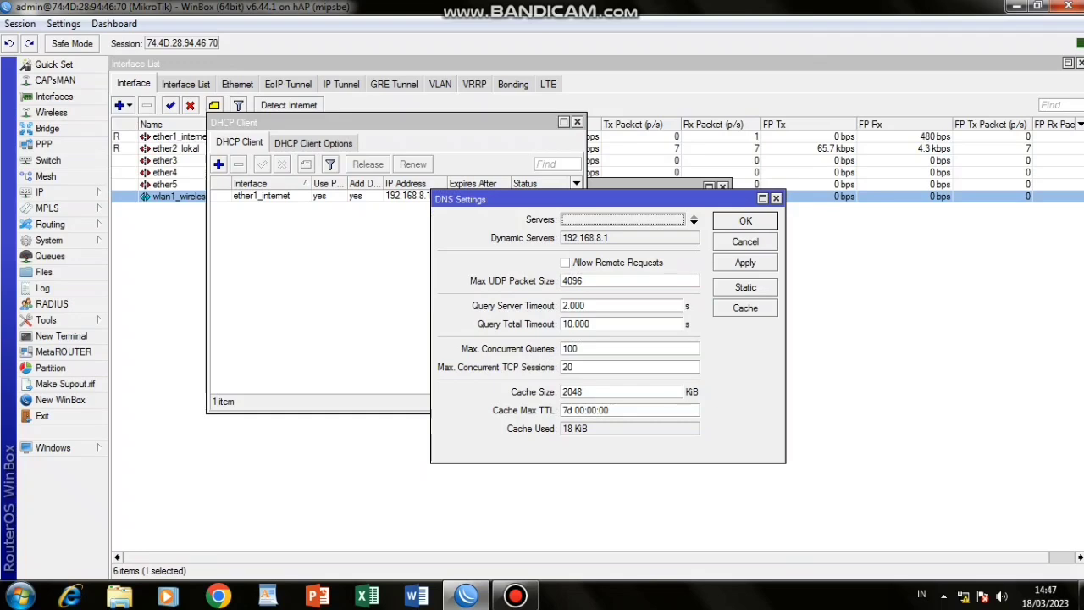
pyautogui.click(694, 220)
pyautogui.write('8.8.8.8')
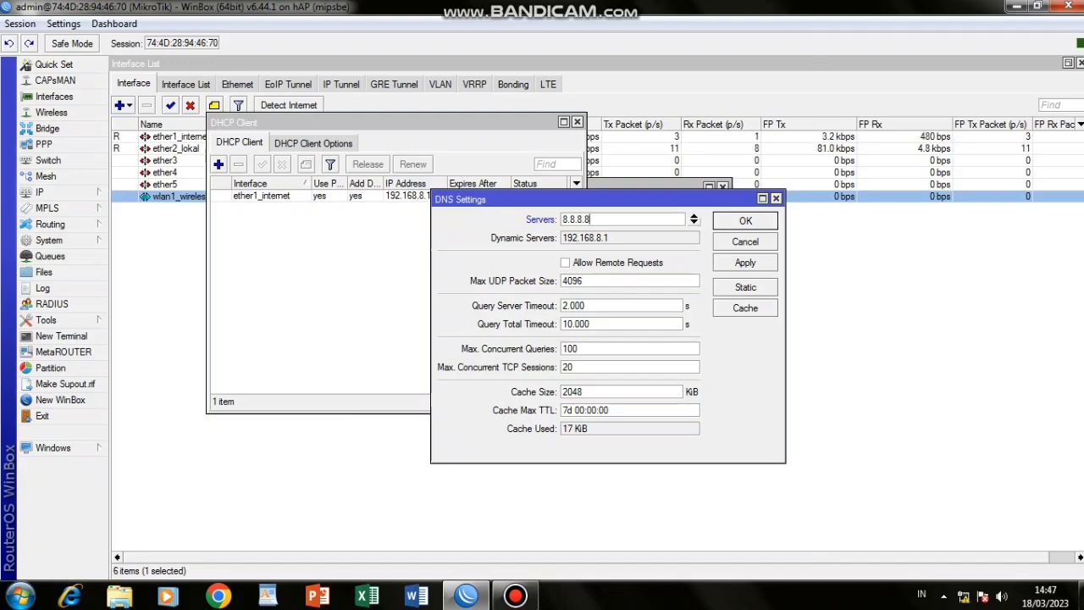
pyautogui.click(693, 223)
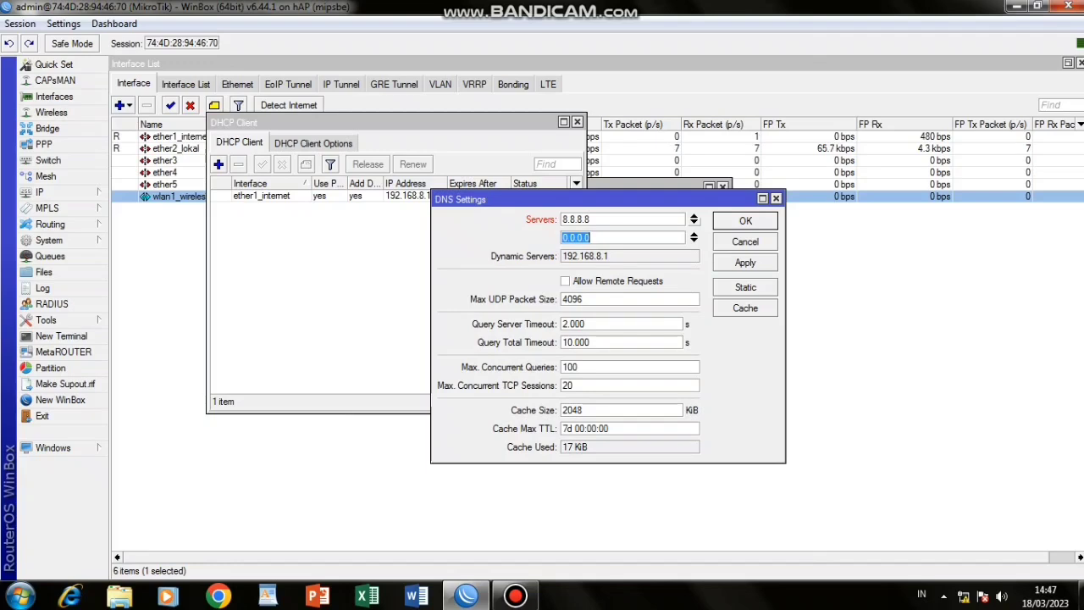
pyautogui.write('8.8.4.4')
pyautogui.click(566, 281)
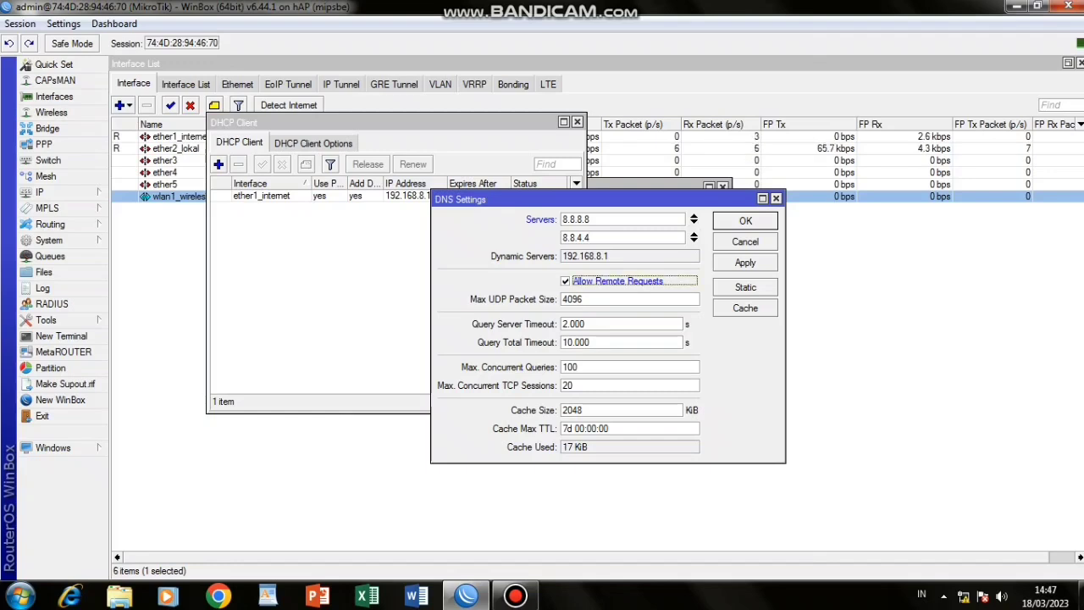
pyautogui.click(745, 263)
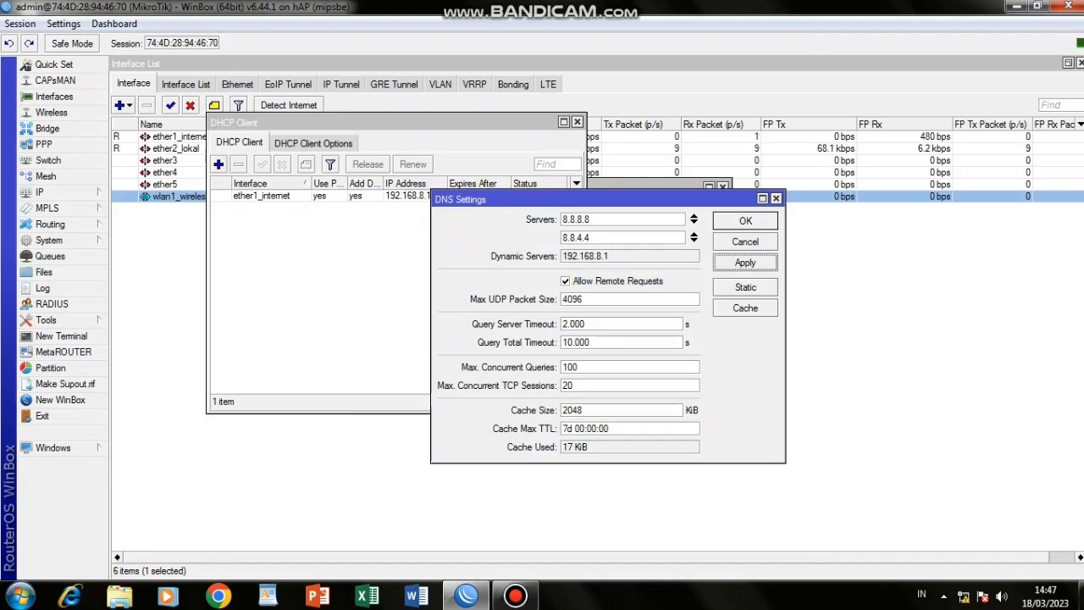
pyautogui.click(746, 221)
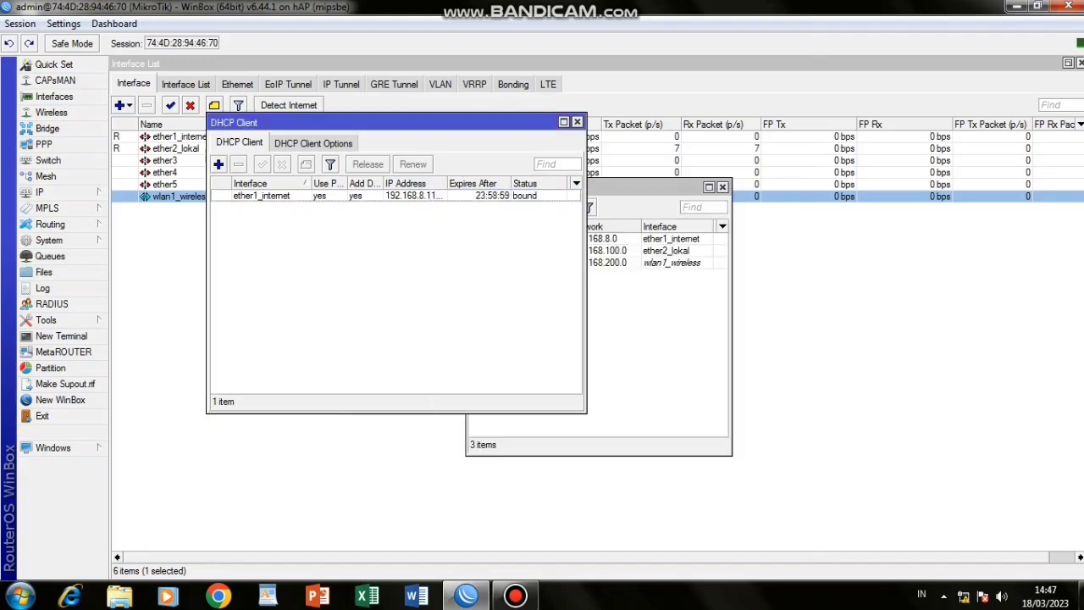
# Run DHCP Setup on ether2_lokal with the pool shortened to 192.168.100.2–192.168.100.100.
pyautogui.click(161, 254)
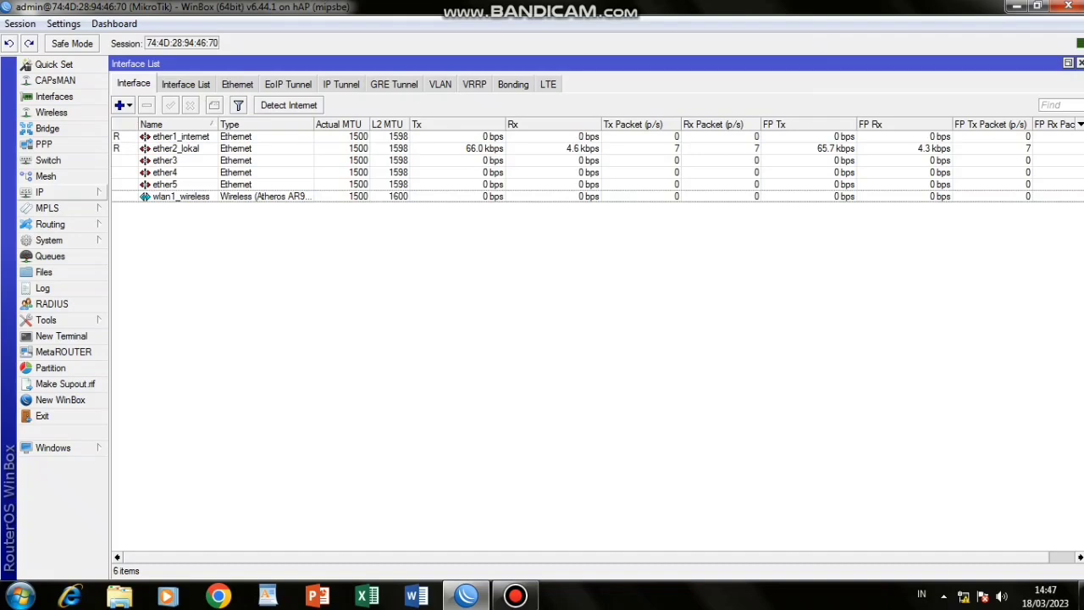
pyautogui.click(39, 193)
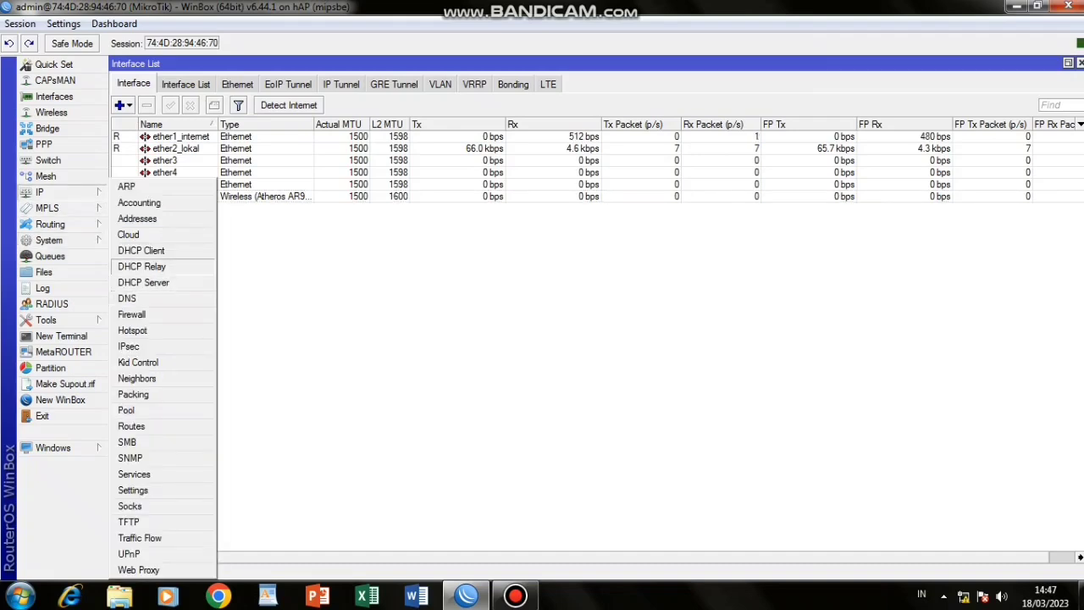
pyautogui.click(143, 282)
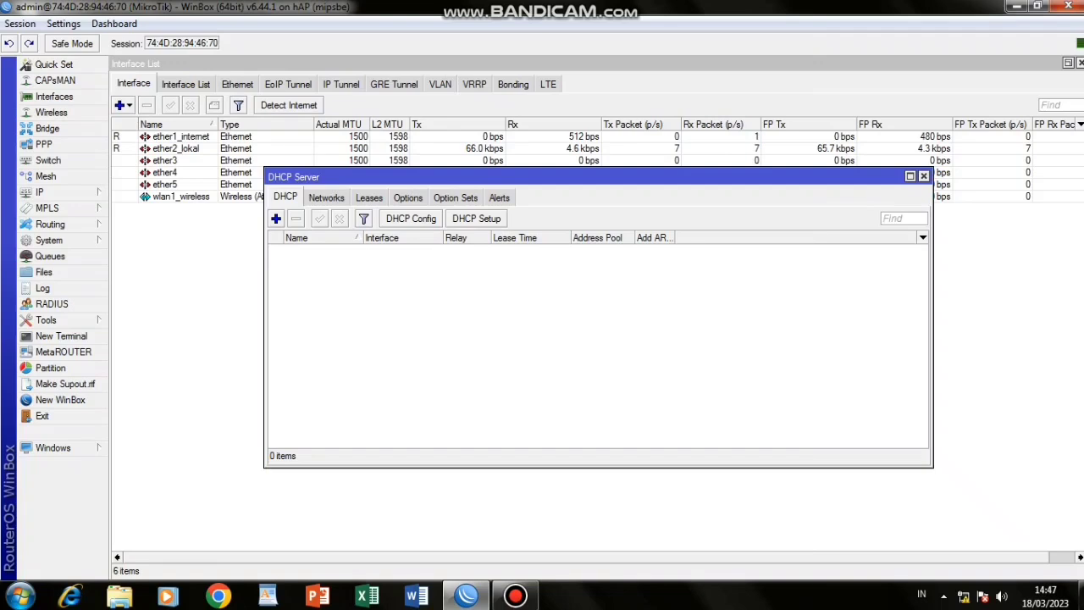
pyautogui.click(476, 218)
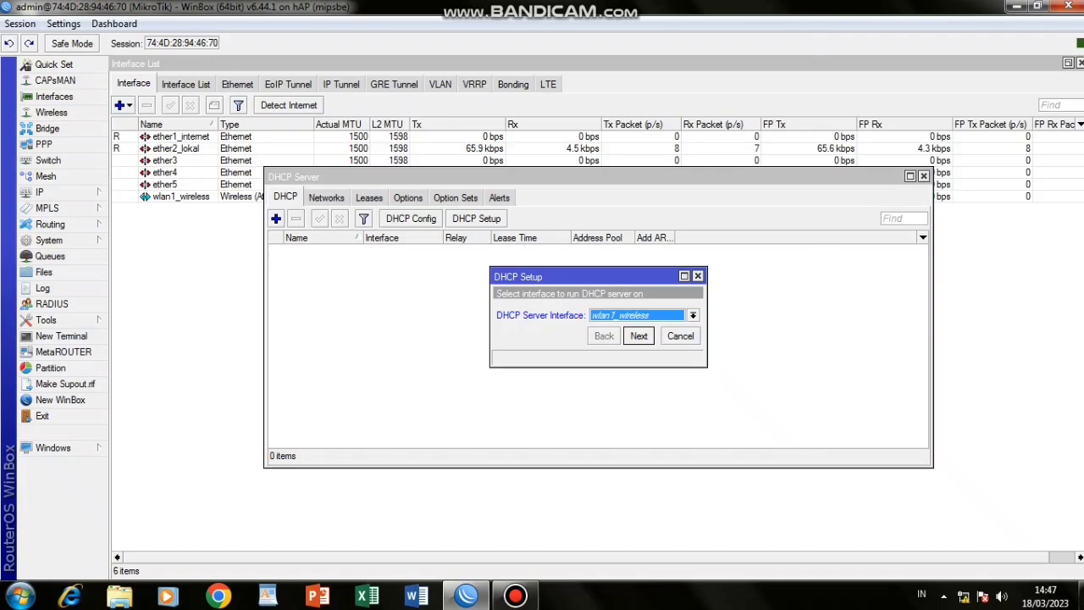
pyautogui.click(693, 315)
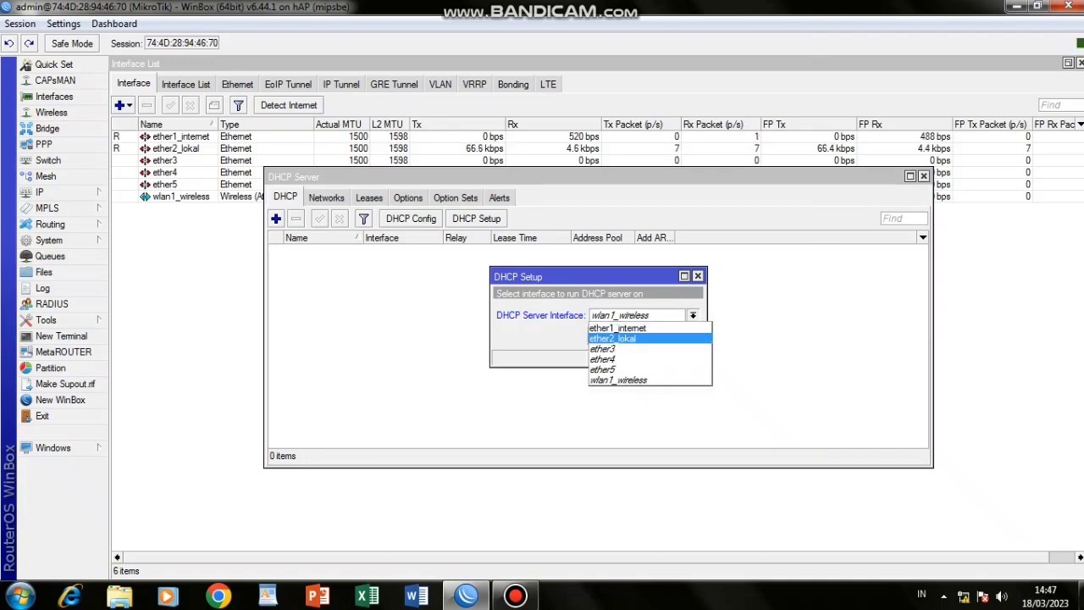
pyautogui.click(612, 338)
pyautogui.click(639, 336)
pyautogui.click(638, 336)
pyautogui.click(639, 335)
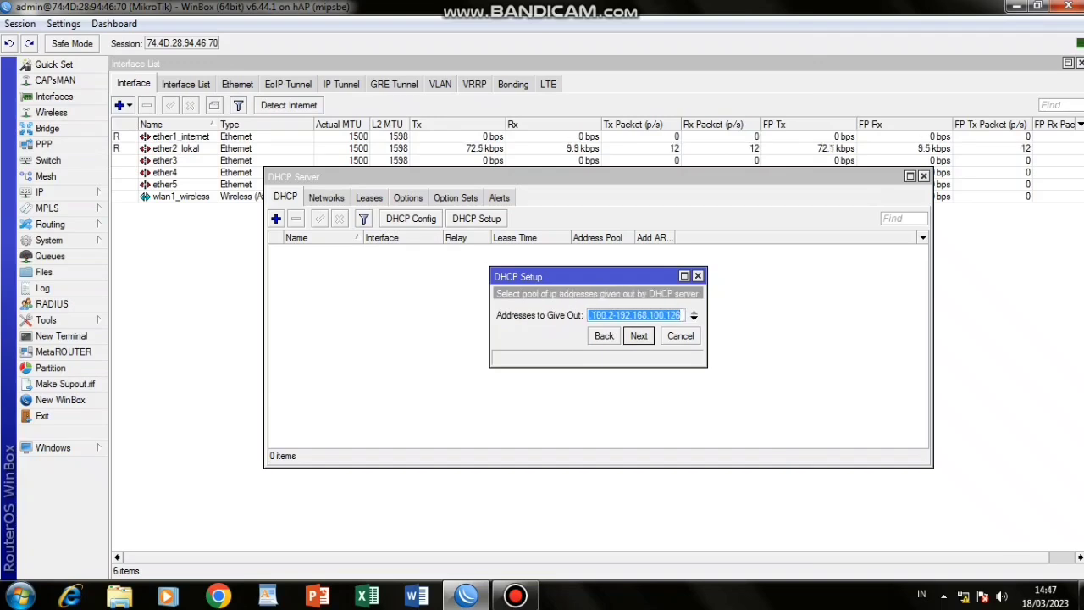
pyautogui.click(681, 315)
pyautogui.press('BackSpace')
pyautogui.press('BackSpace')
pyautogui.write('00')
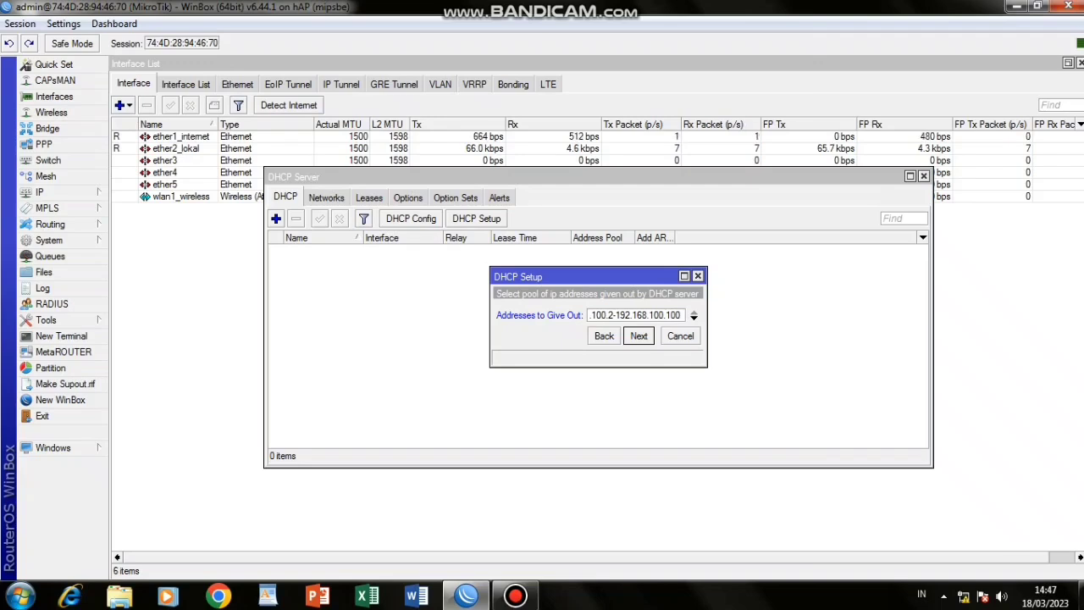
pyautogui.click(638, 336)
pyautogui.click(639, 336)
pyautogui.click(638, 335)
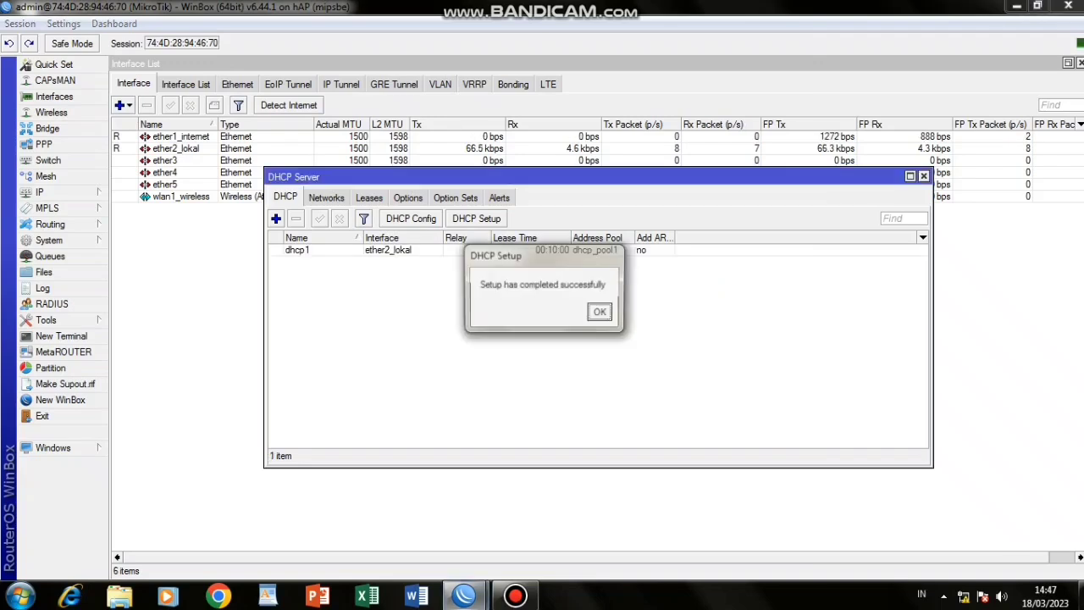
pyautogui.click(601, 312)
# Run DHCP Setup on wlan1_wireless with the pool shortened to 192.168.200.2–192.168.200.100.
pyautogui.click(476, 218)
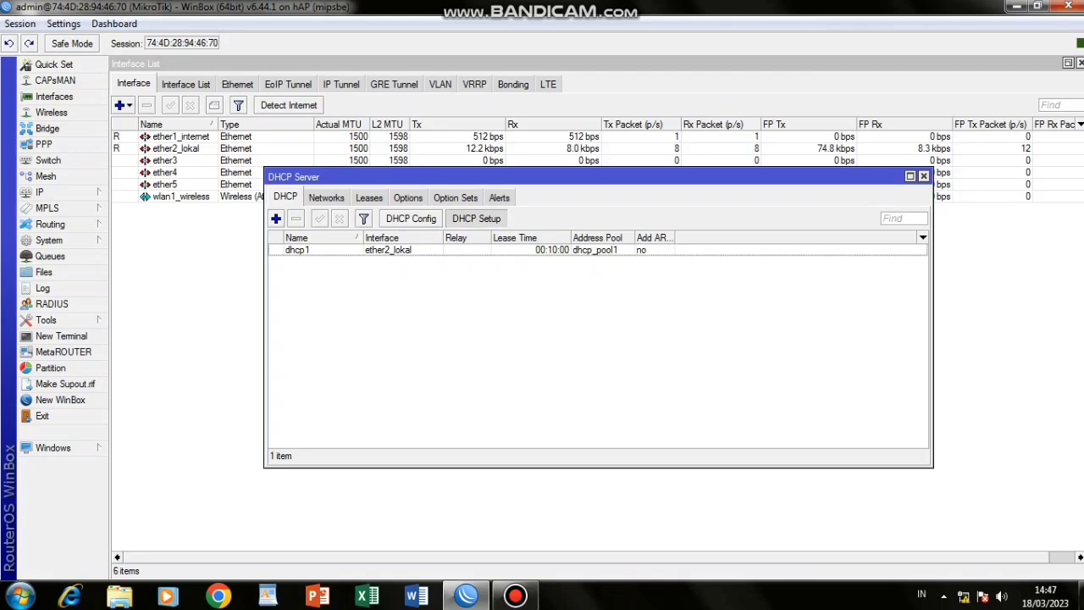
pyautogui.click(693, 315)
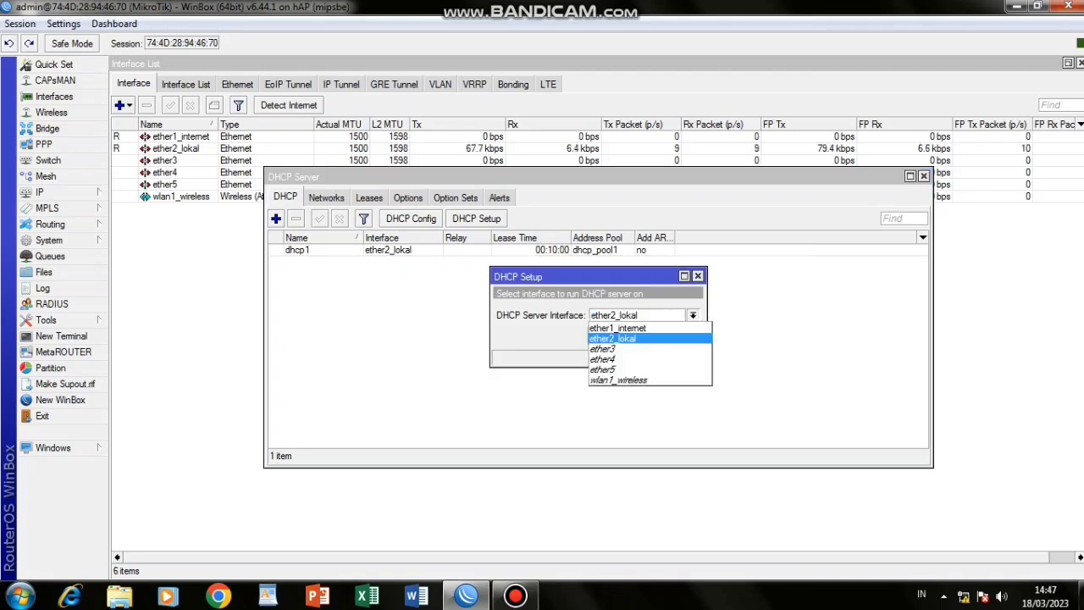
pyautogui.press('Return')
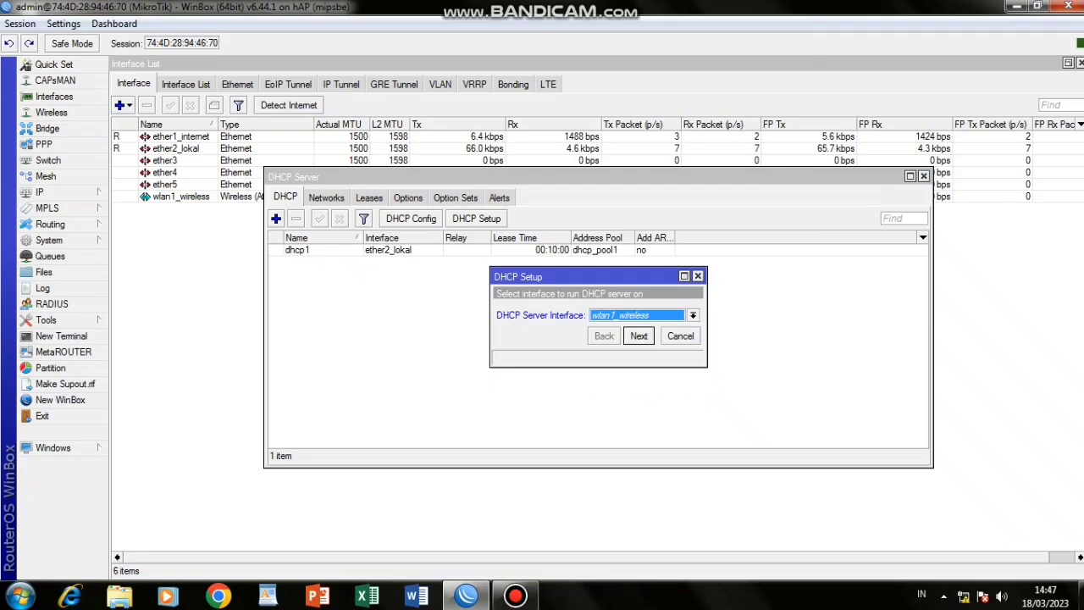
pyautogui.press('Return')
pyautogui.press('Return')
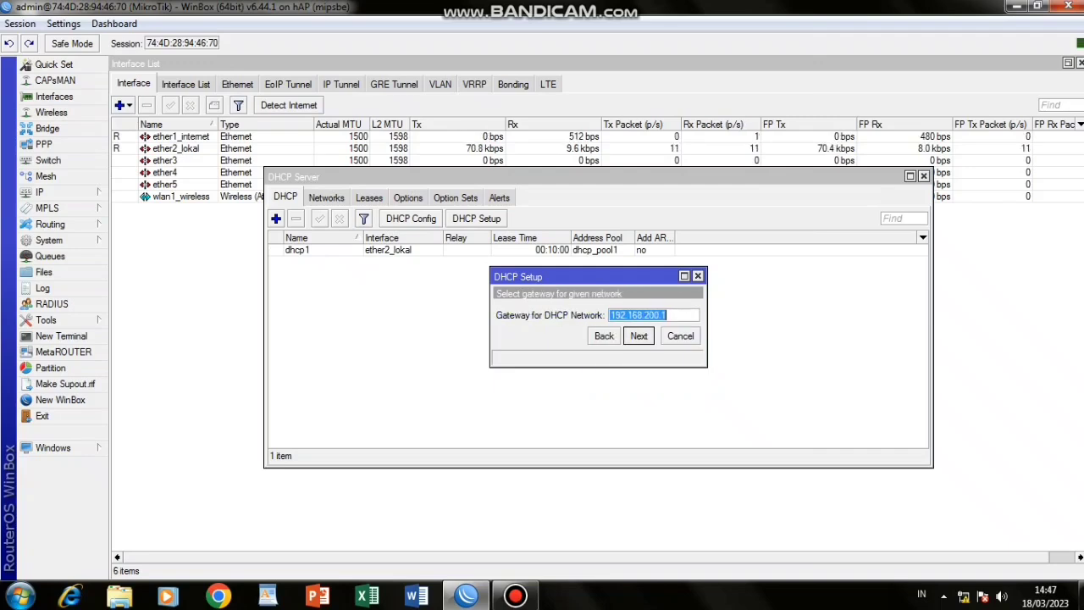
pyautogui.press('Return')
pyautogui.press('Right')
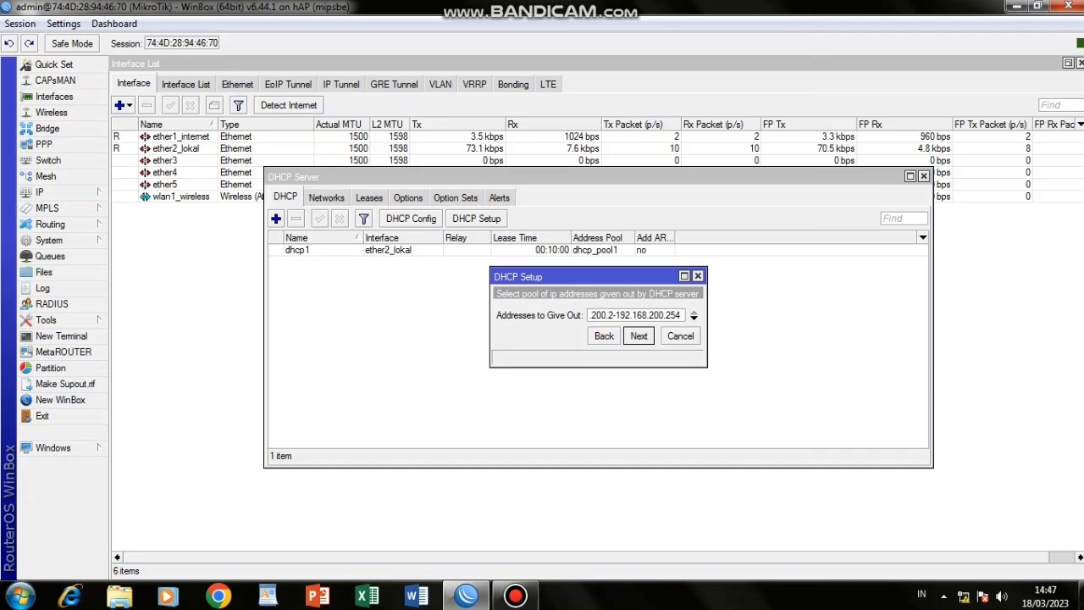
pyautogui.press('BackSpace')
pyautogui.press('BackSpace')
pyautogui.press('BackSpace')
pyautogui.write('100')
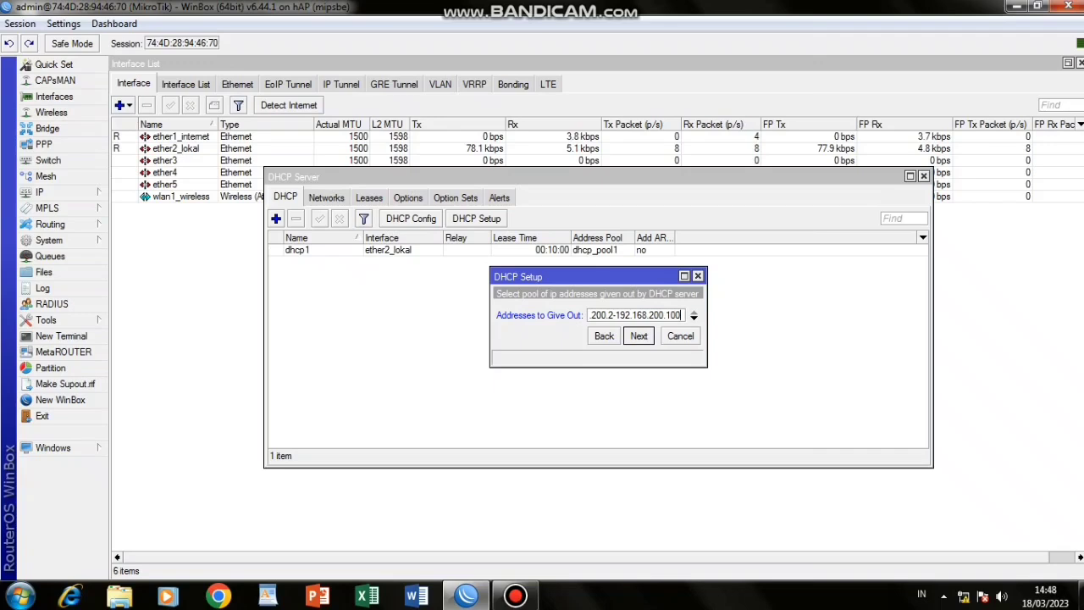
pyautogui.press('Return')
pyautogui.press('Return')
pyautogui.press('Return')
pyautogui.press('Return')
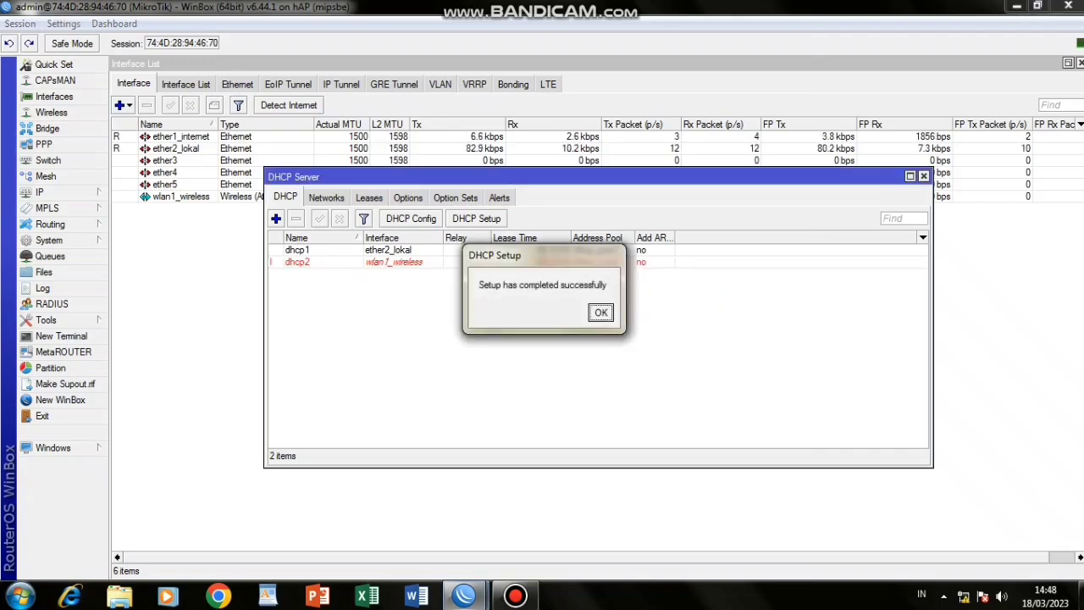
pyautogui.press('Return')
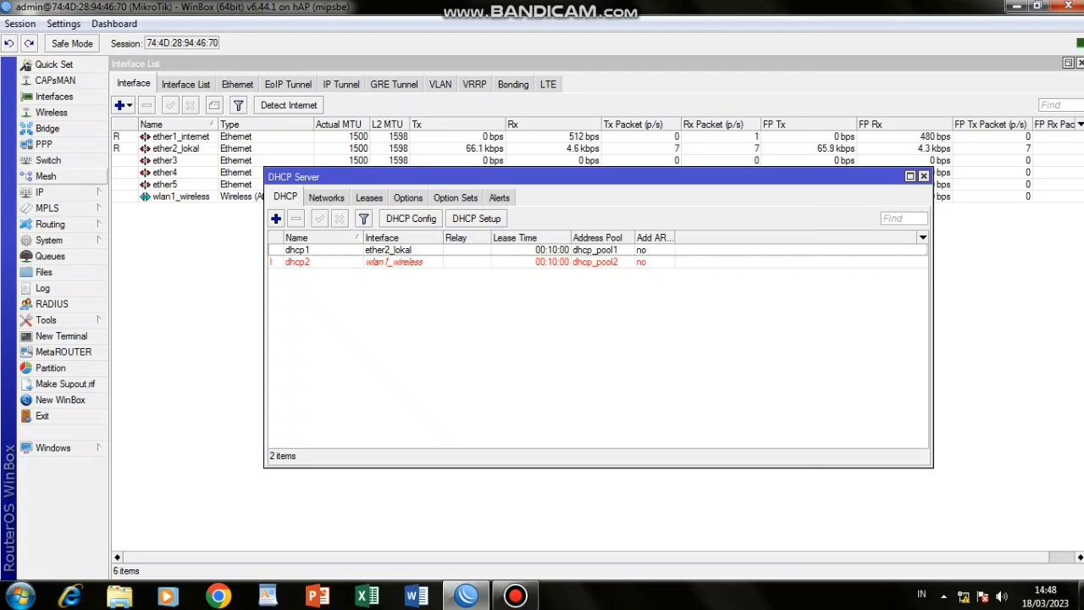
# Create a srcnat NAT rule with out-interface ether1_internet and action masquerade.
pyautogui.click(39, 192)
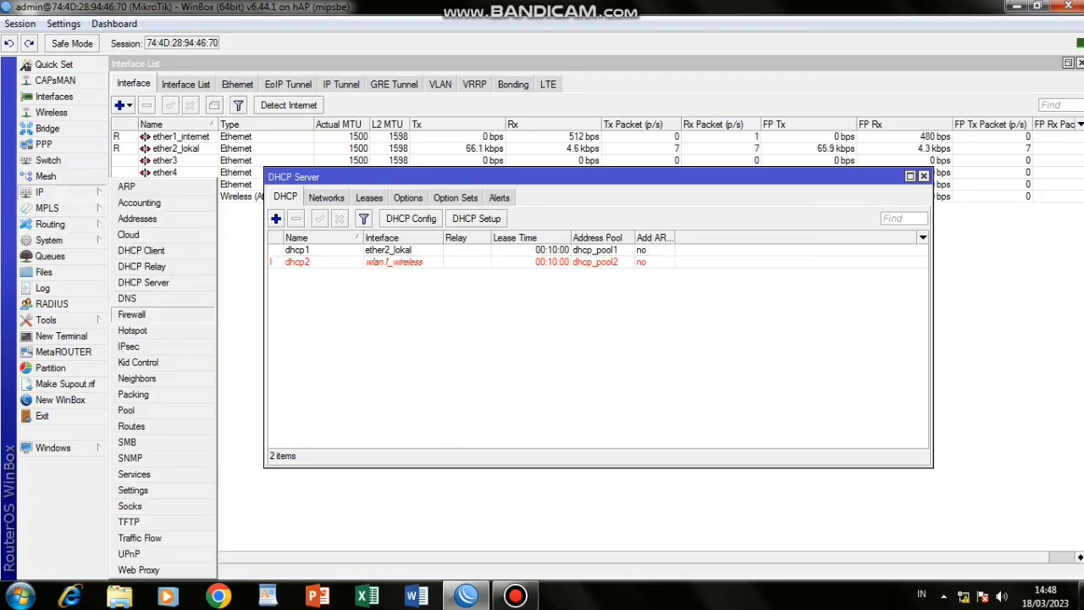
pyautogui.click(132, 314)
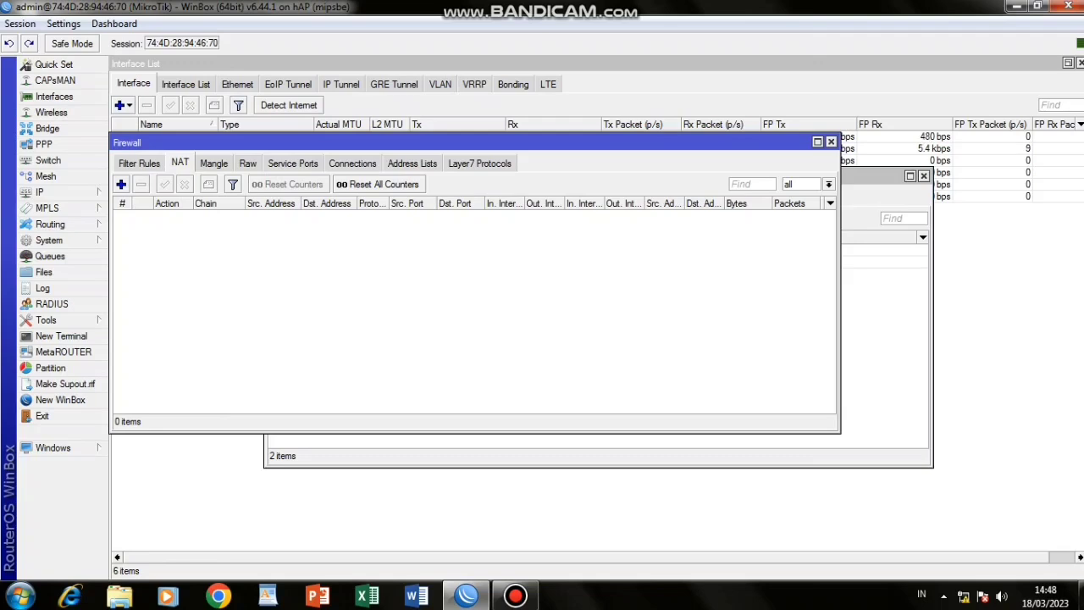
pyautogui.click(122, 183)
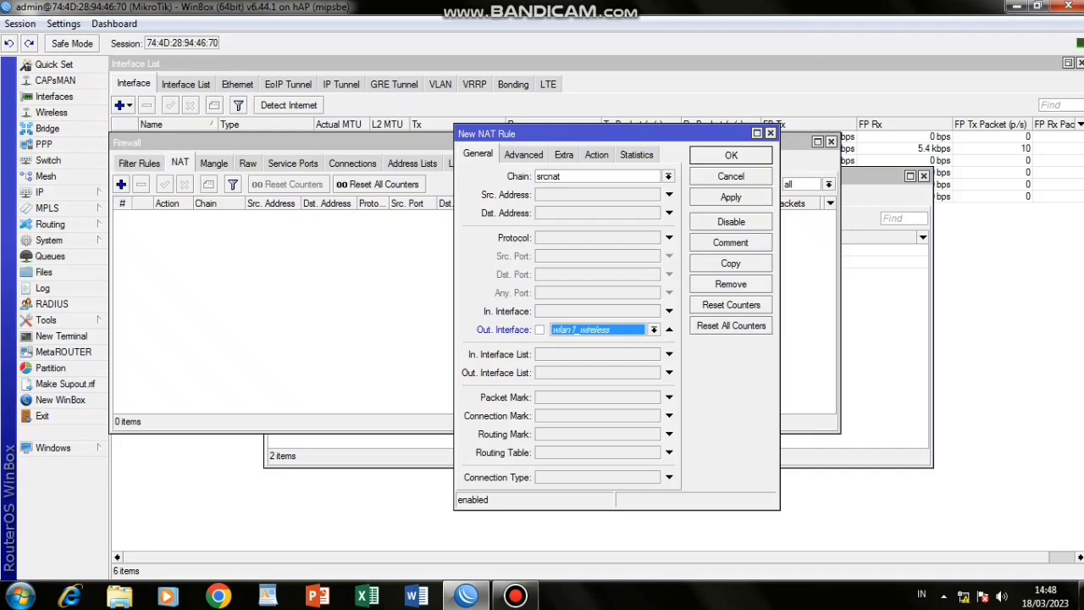
pyautogui.hotkey('alt', 'Down')
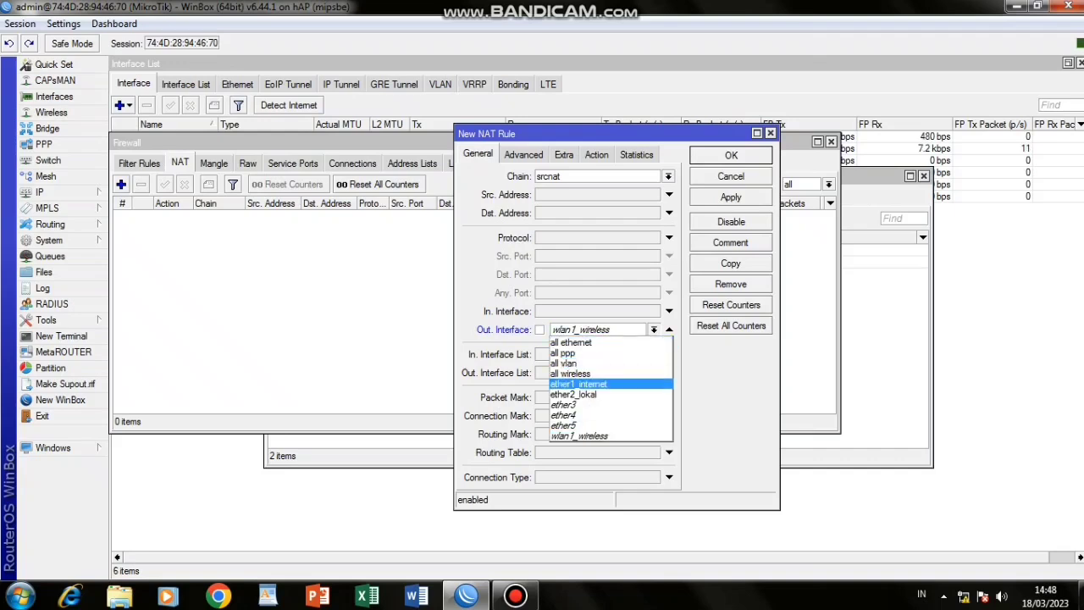
pyautogui.click(580, 385)
pyautogui.press('Return')
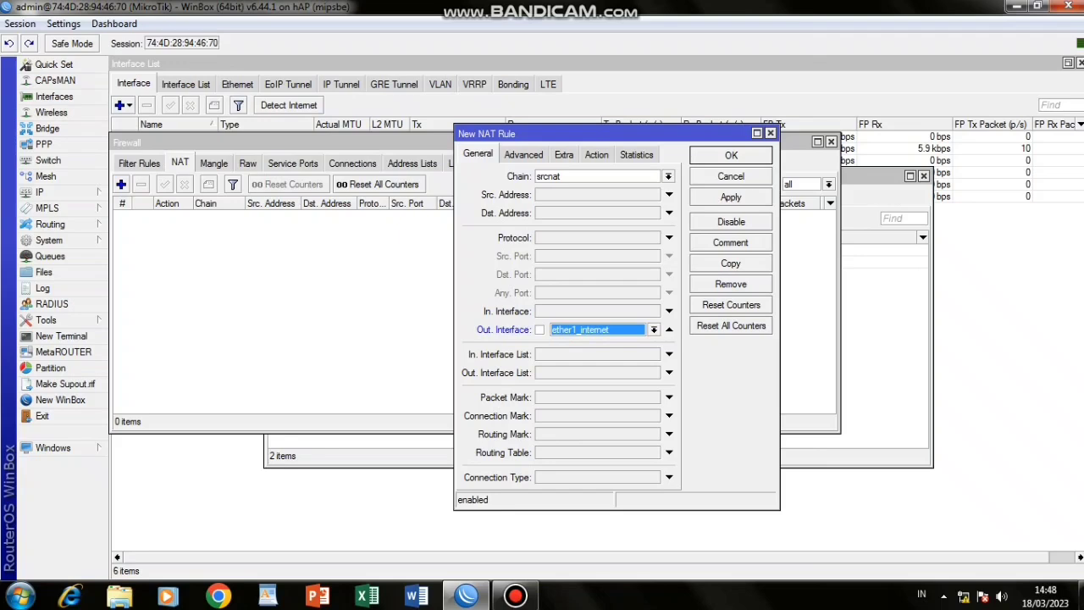
pyautogui.click(597, 154)
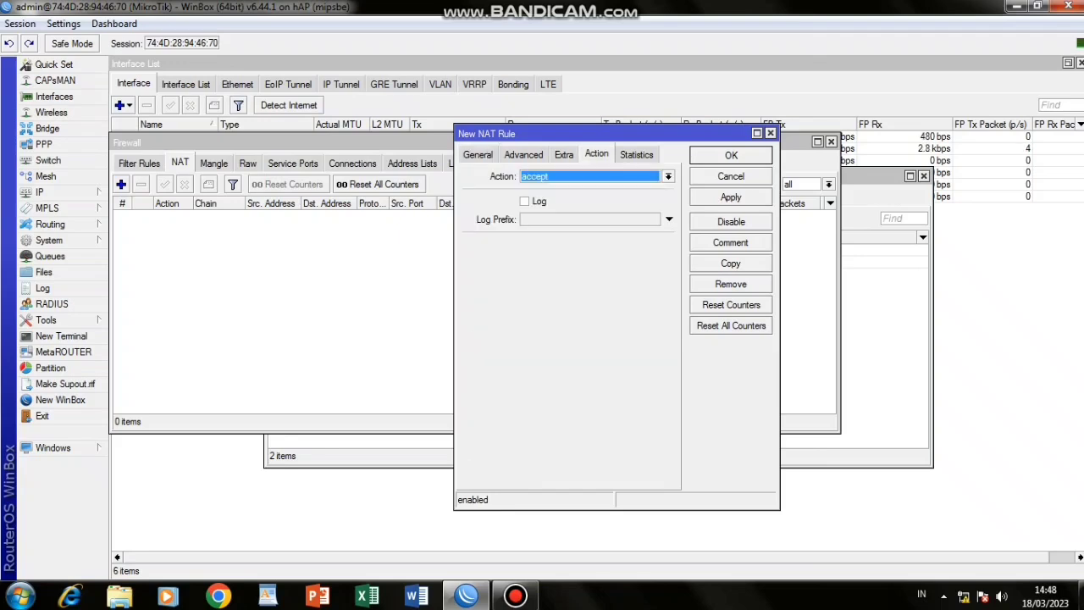
pyautogui.click(668, 176)
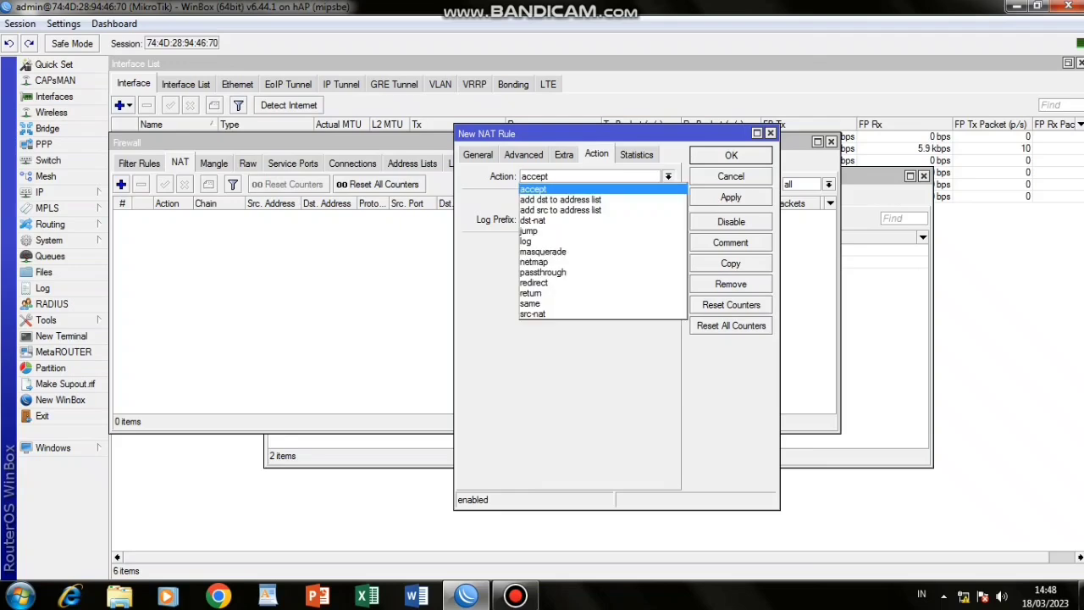
pyautogui.press('Down')
pyautogui.press('Down')
pyautogui.press('Down')
pyautogui.press('Down')
pyautogui.press('Down')
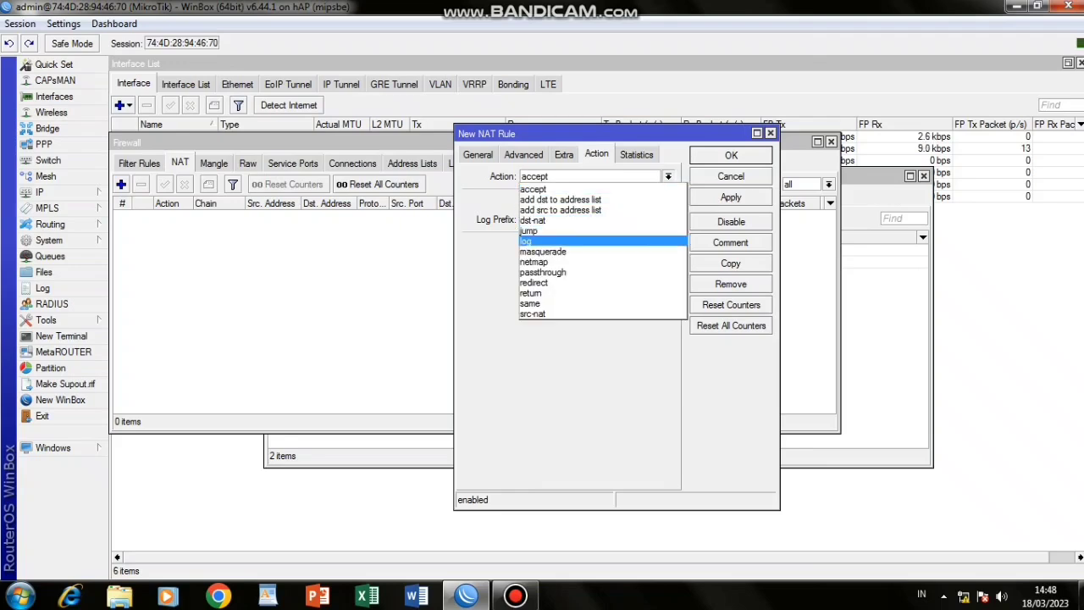
pyautogui.press('Down')
pyautogui.press('Return')
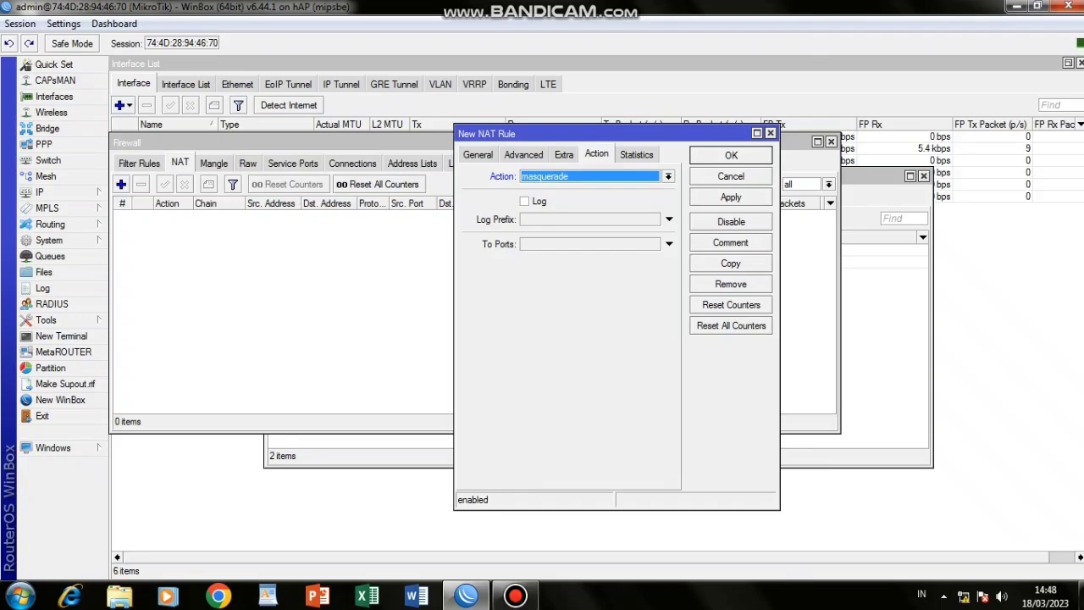
pyautogui.click(731, 197)
pyautogui.click(731, 155)
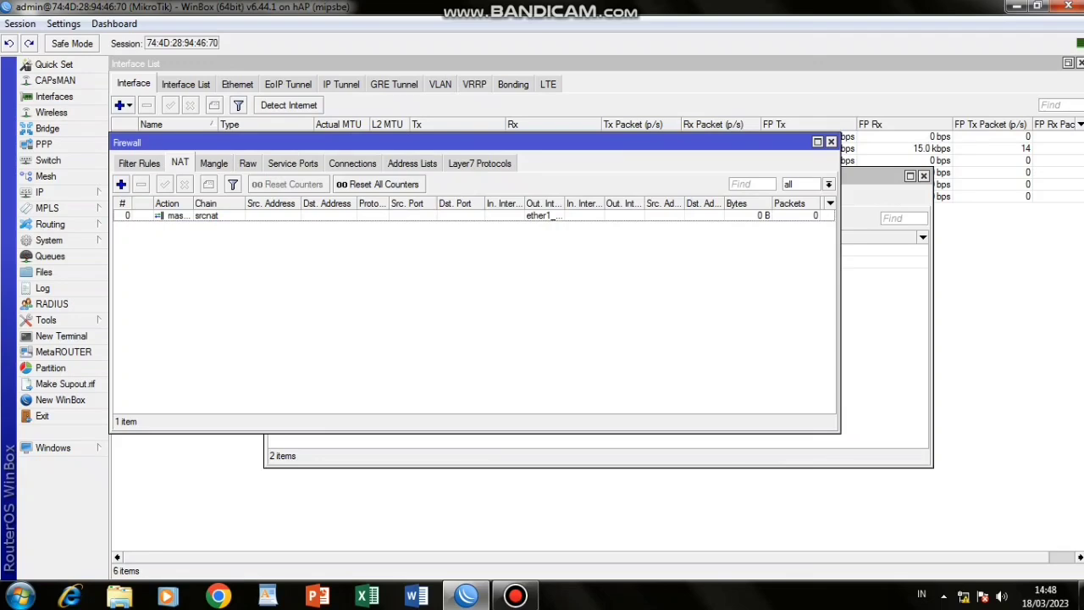
# Start an input-chain filter rule from 192.168.100.2-192.168.100.50 to destination 192.168.8.1.
pyautogui.click(139, 163)
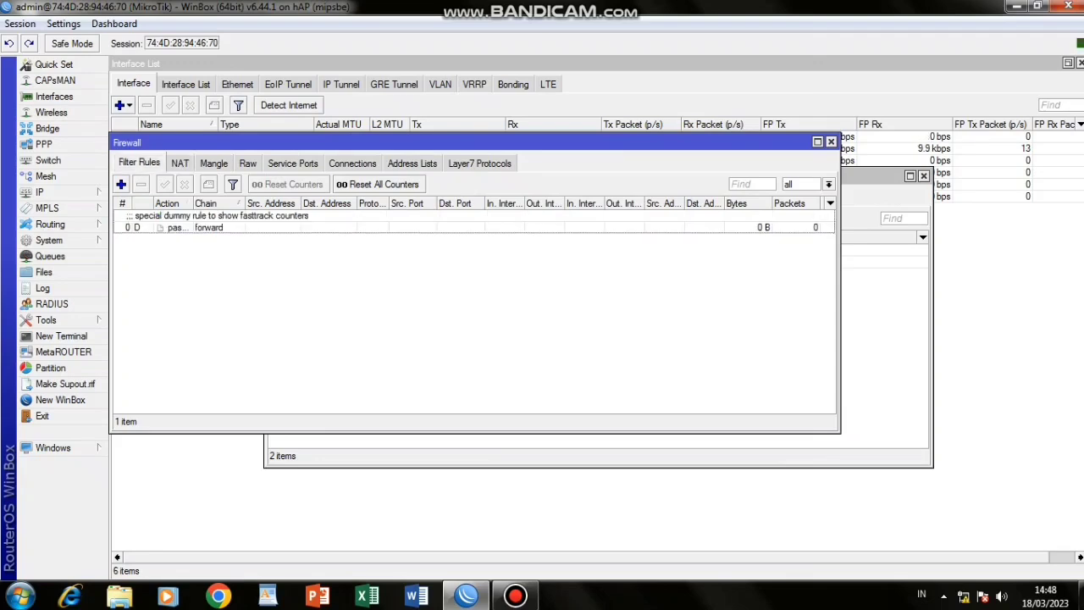
pyautogui.click(120, 184)
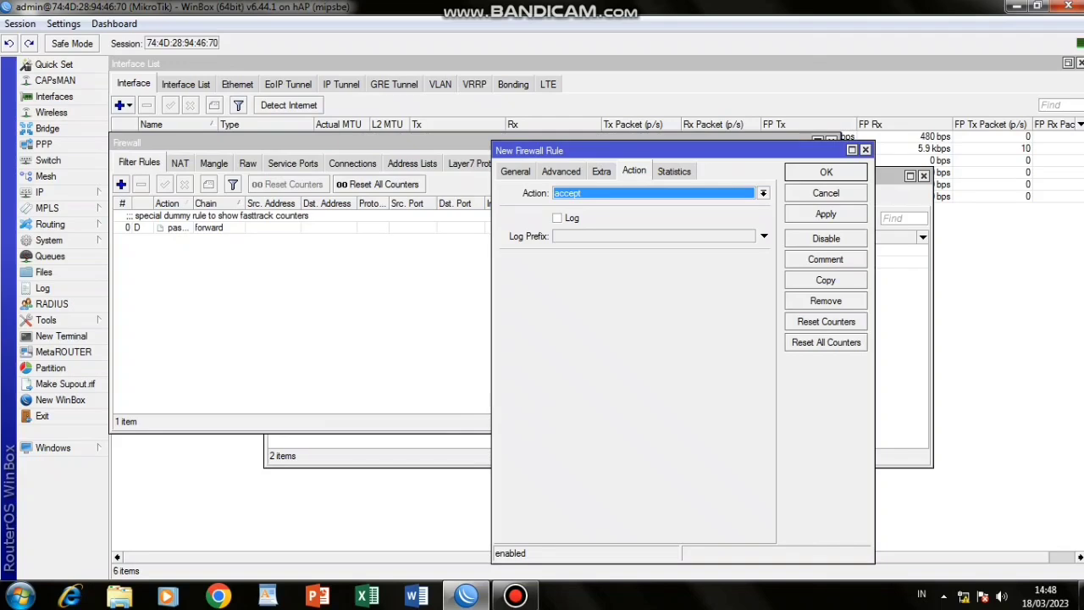
pyautogui.click(515, 171)
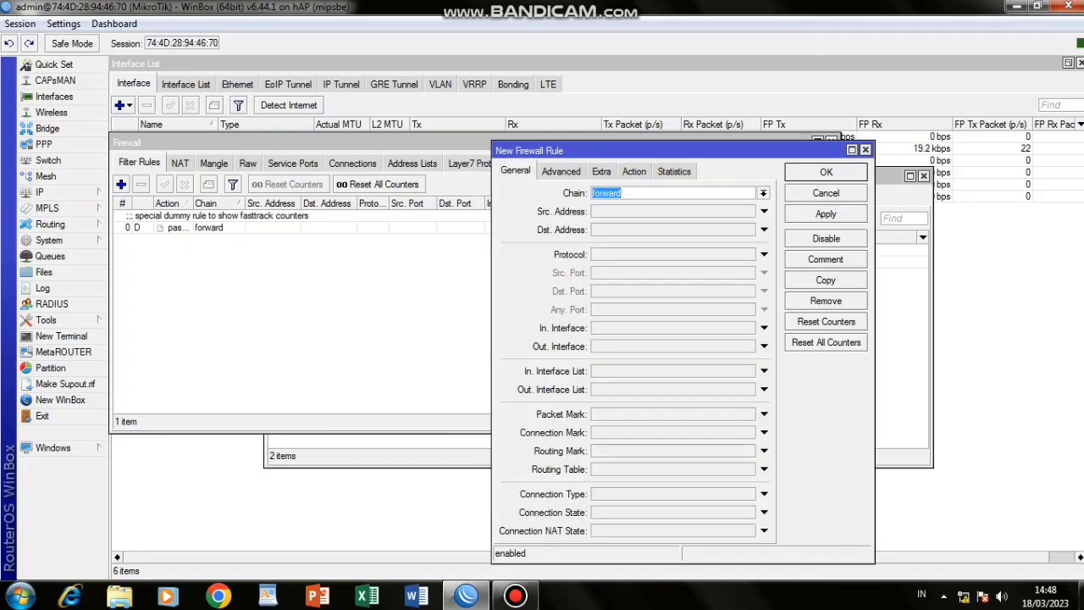
pyautogui.click(763, 193)
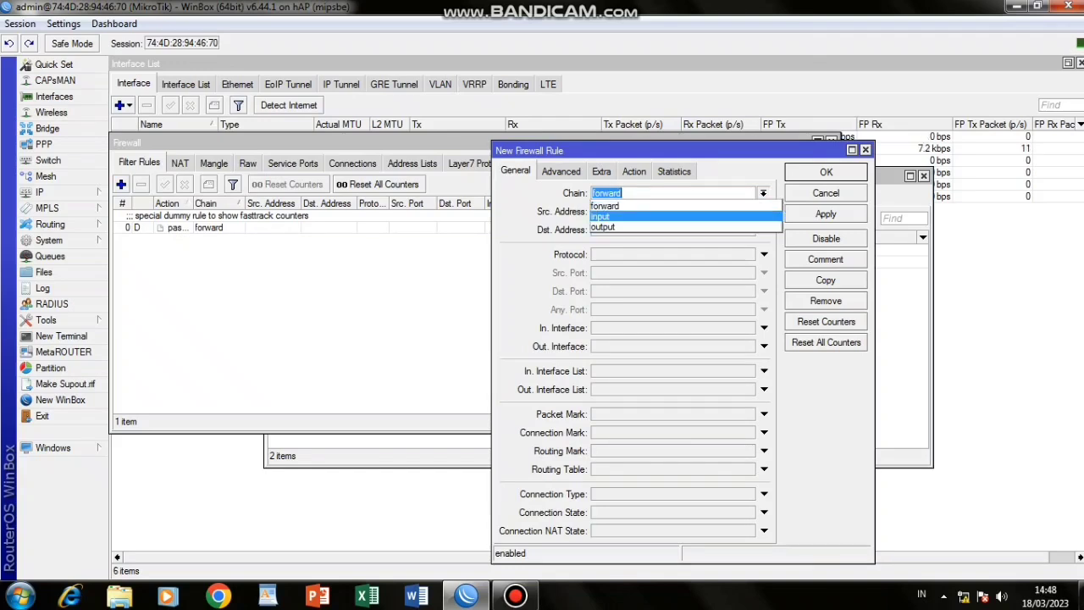
pyautogui.click(685, 217)
pyautogui.click(764, 212)
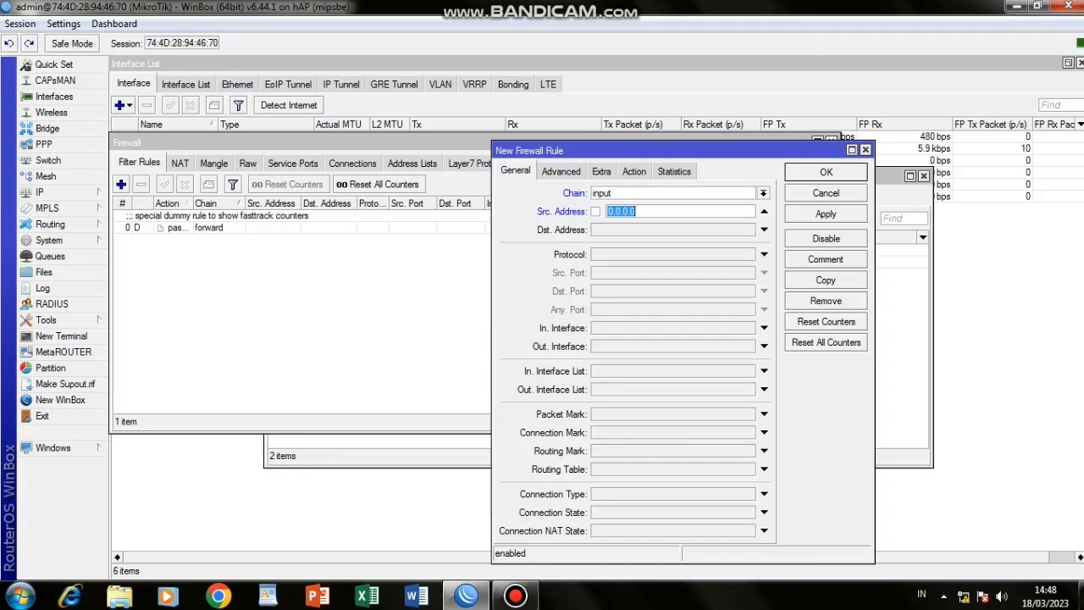
pyautogui.write('192.168.100.2')
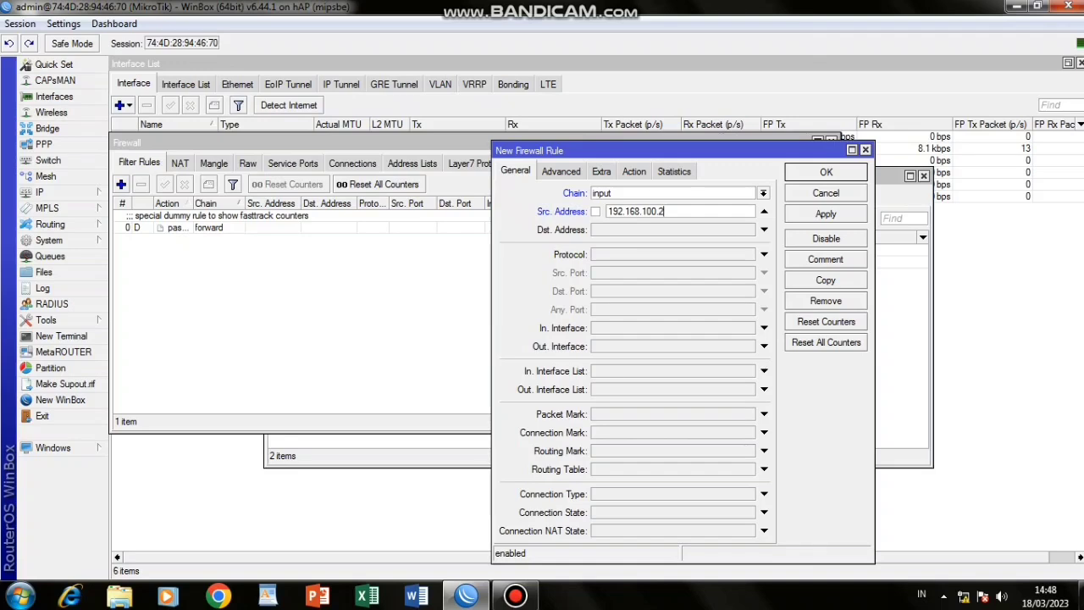
pyautogui.write('-19')
pyautogui.write('.168.100.50')
pyautogui.press('Tab')
pyautogui.write('192')
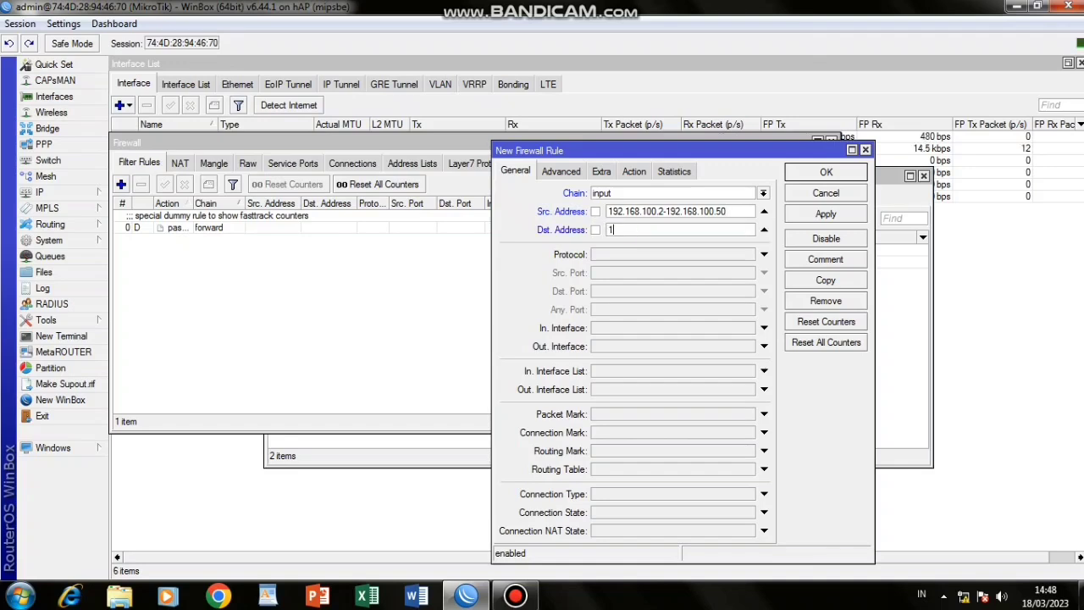
pyautogui.write('.168.8.1')
# Set the rule's protocol to icmp and action to drop, then save it.
pyautogui.click(619, 254)
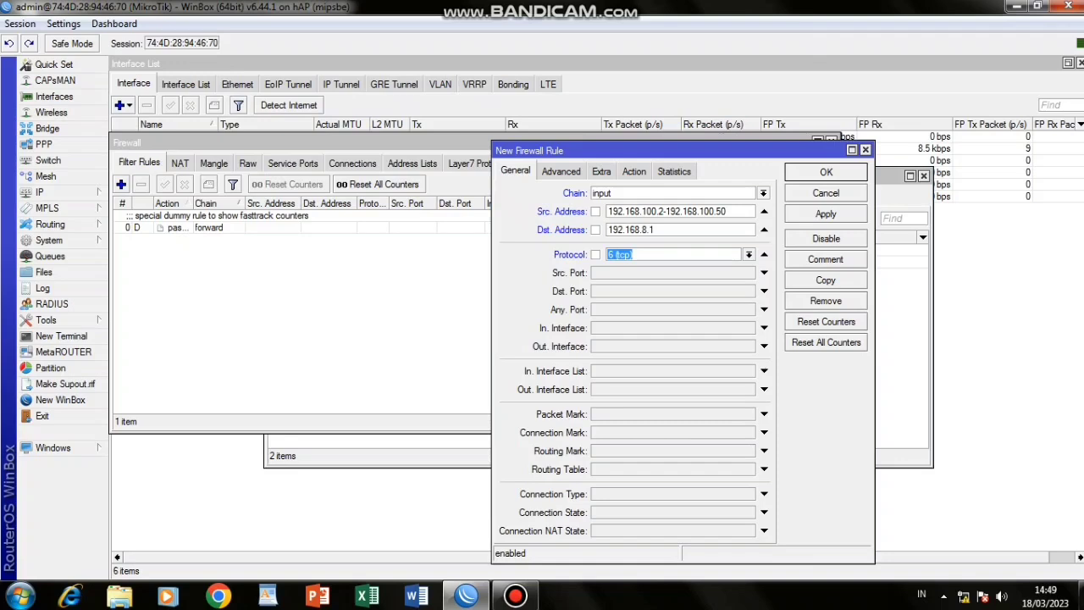
pyautogui.click(748, 254)
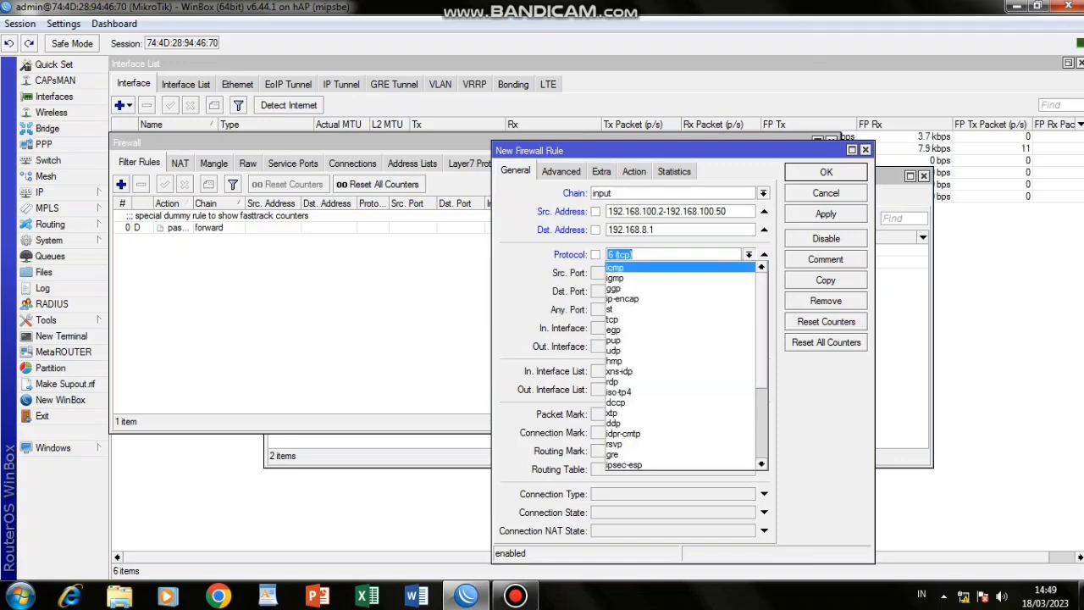
pyautogui.press('Return')
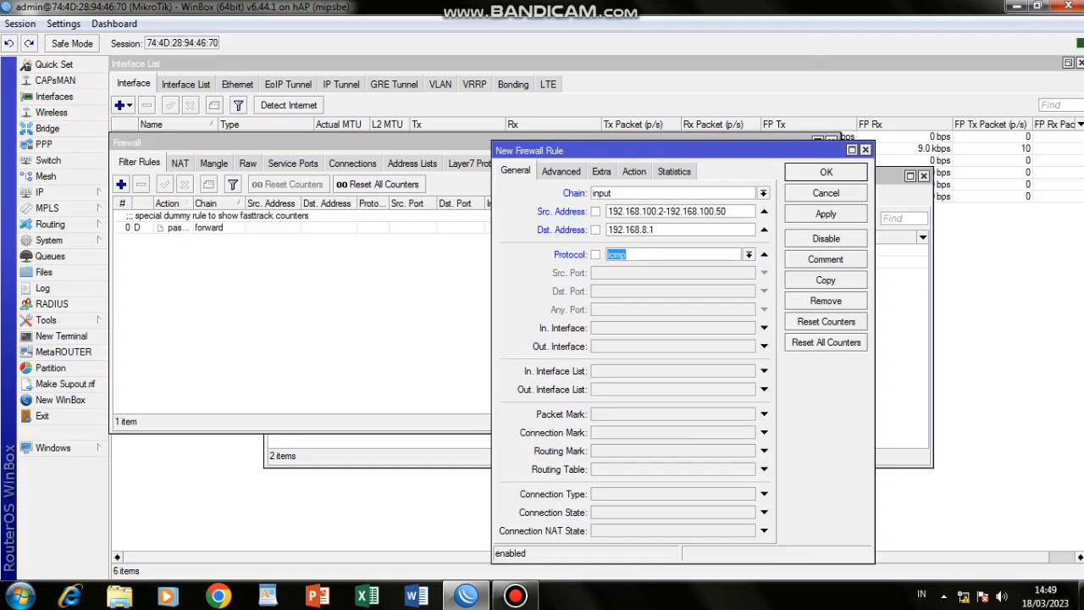
pyautogui.click(633, 171)
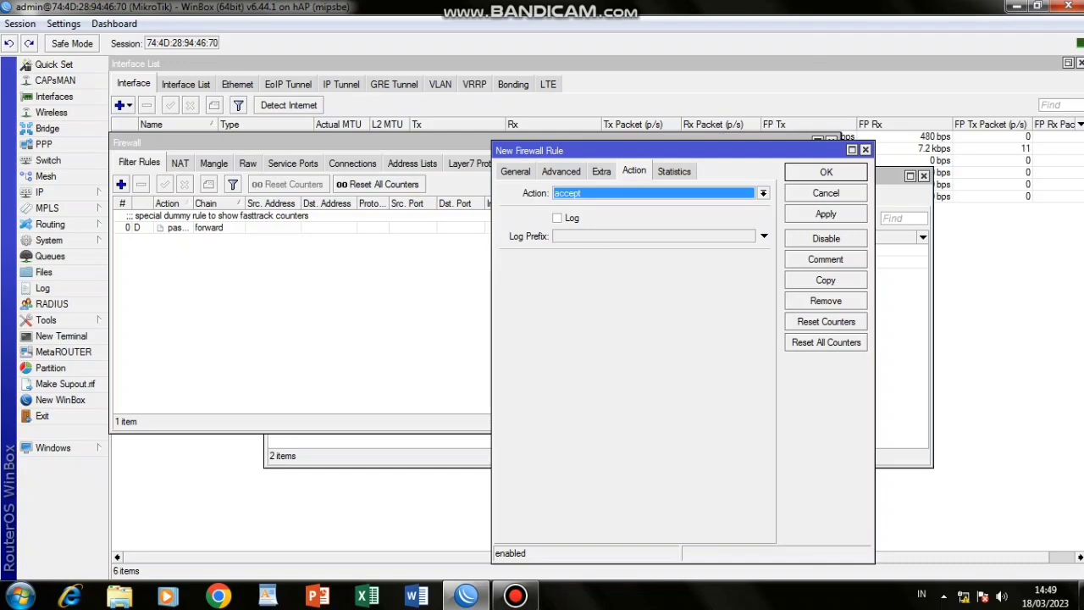
pyautogui.click(763, 193)
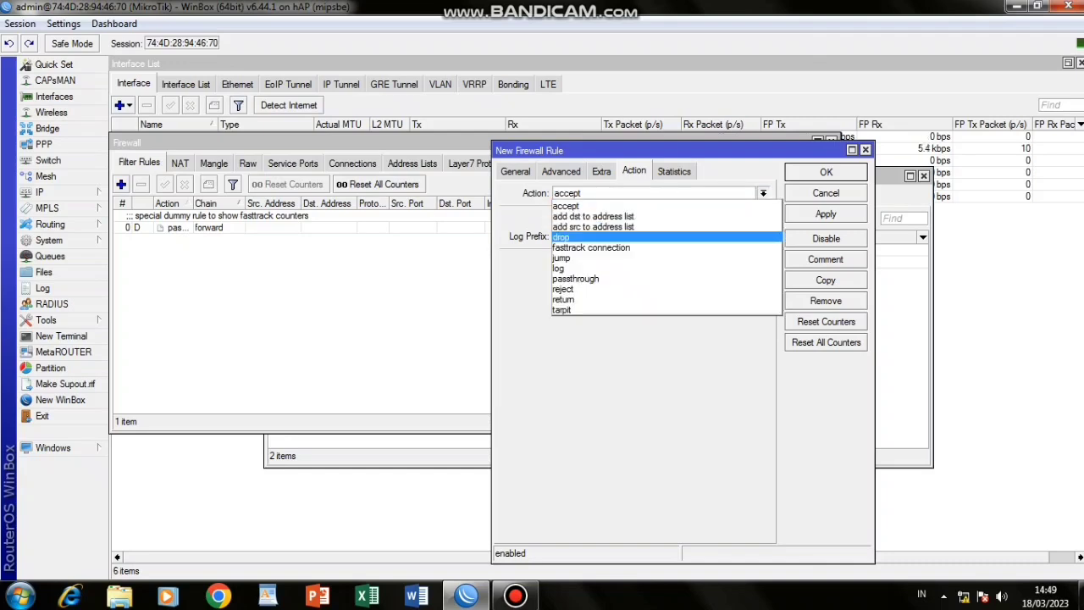
pyautogui.click(561, 237)
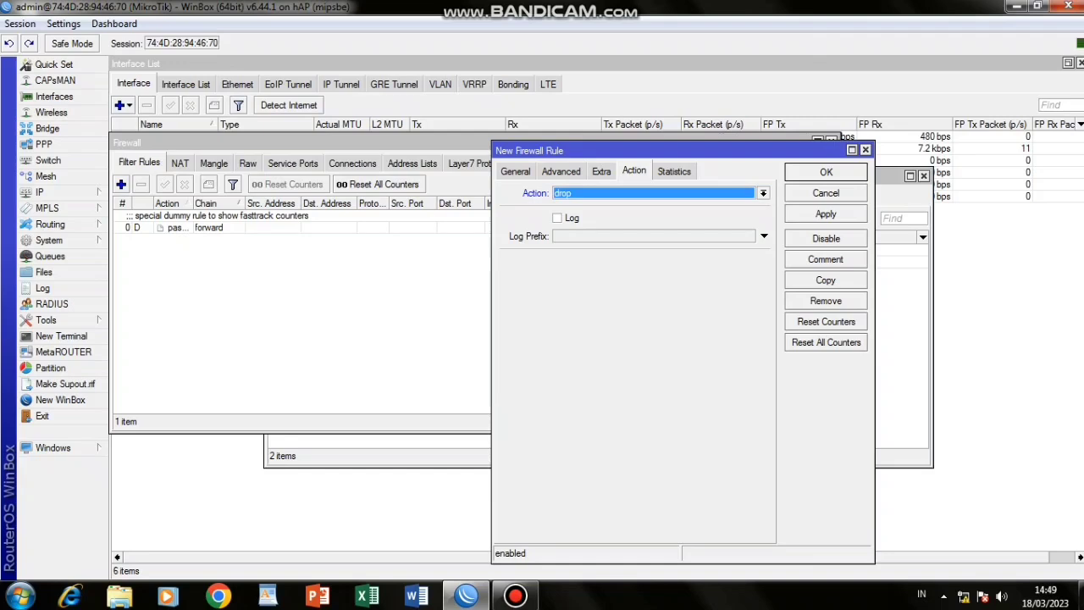
pyautogui.click(826, 213)
pyautogui.click(825, 172)
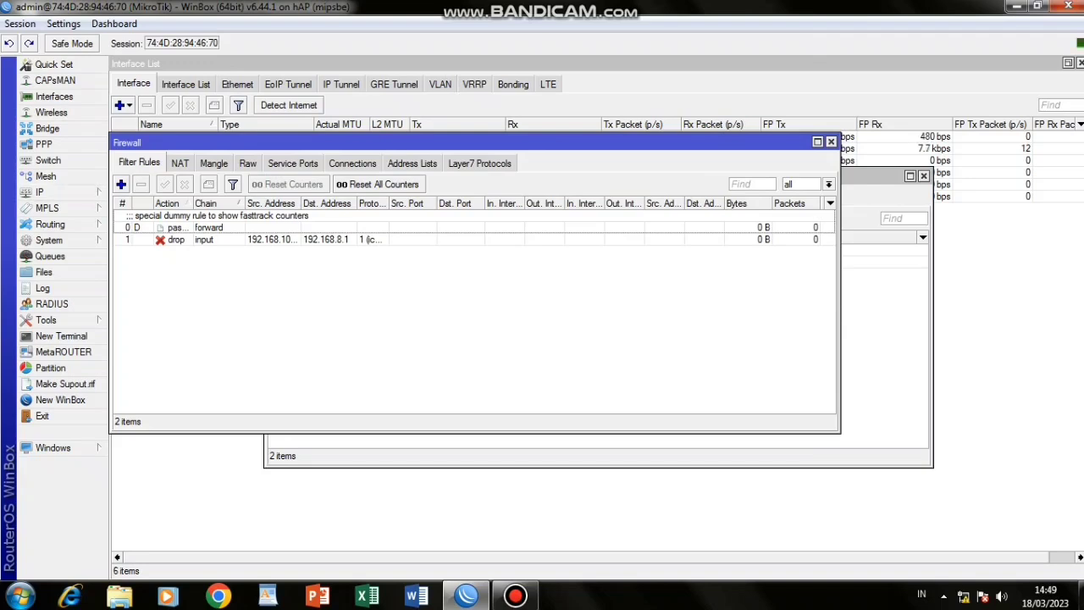
pyautogui.click(121, 184)
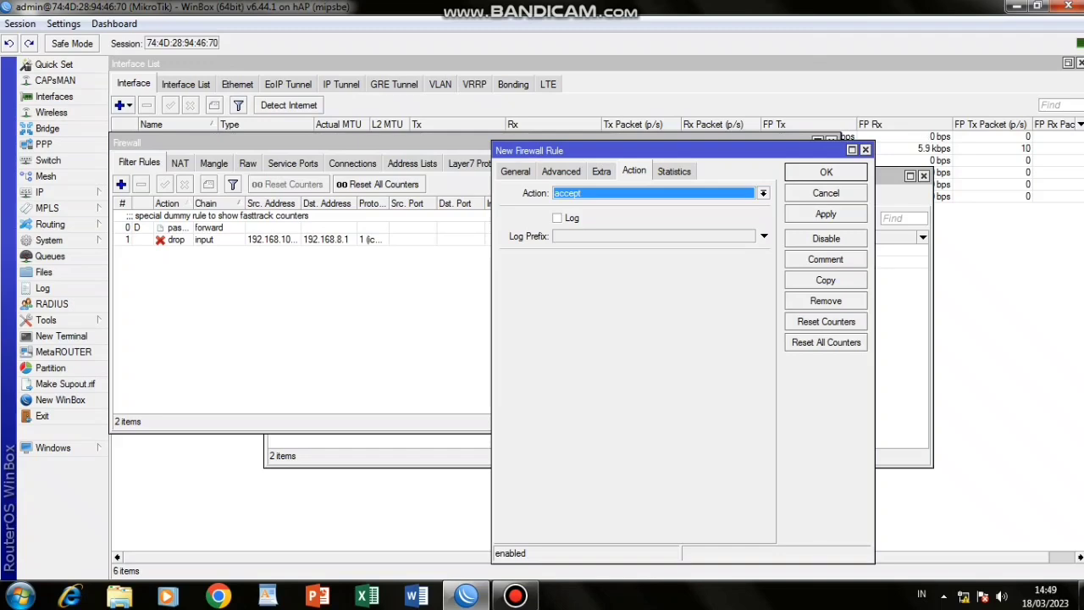
# Set the new rule to chain input, source 192.168.100.51-192.168.100.100, destination 192.168.200.1.
pyautogui.click(515, 171)
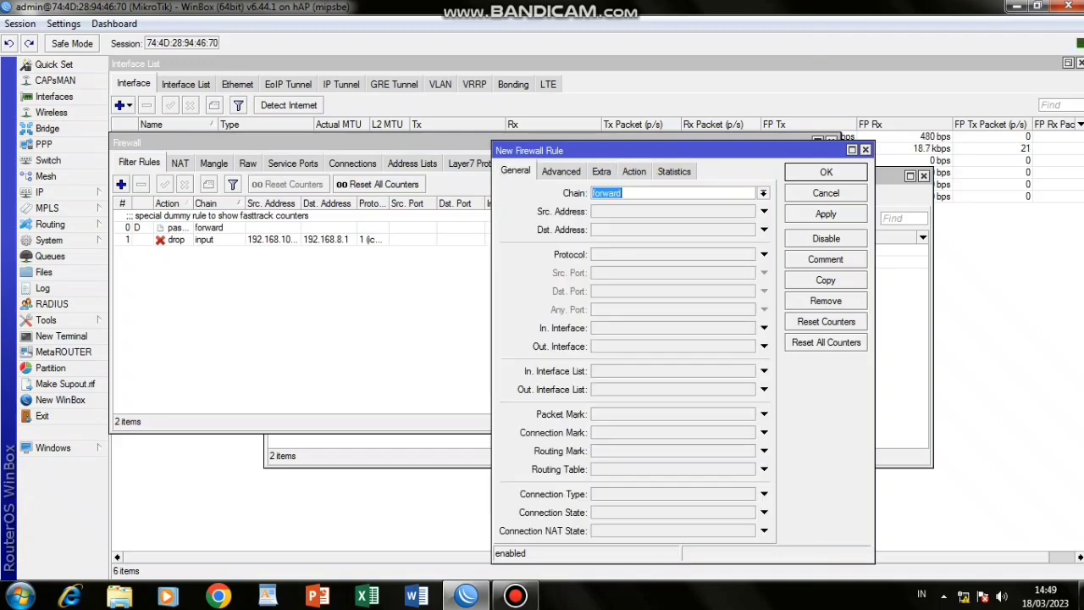
pyautogui.click(764, 193)
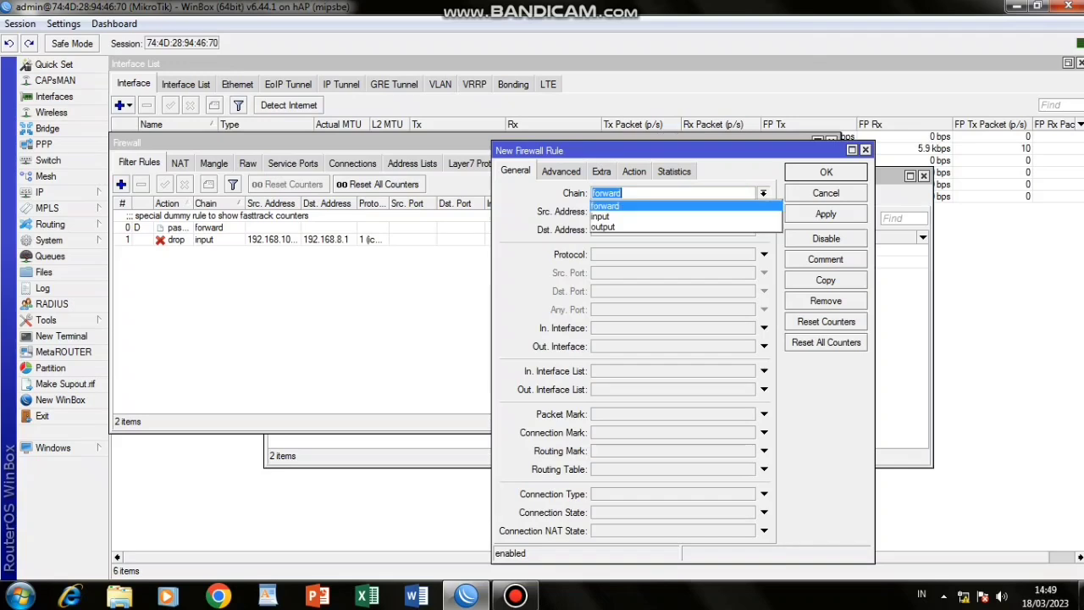
pyautogui.press('Return')
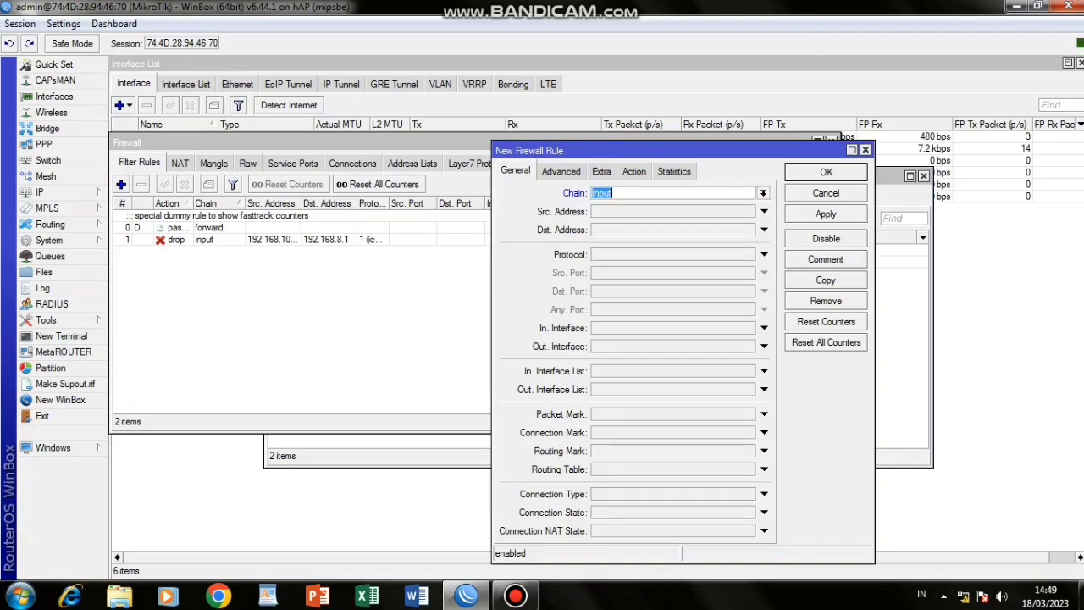
pyautogui.click(764, 211)
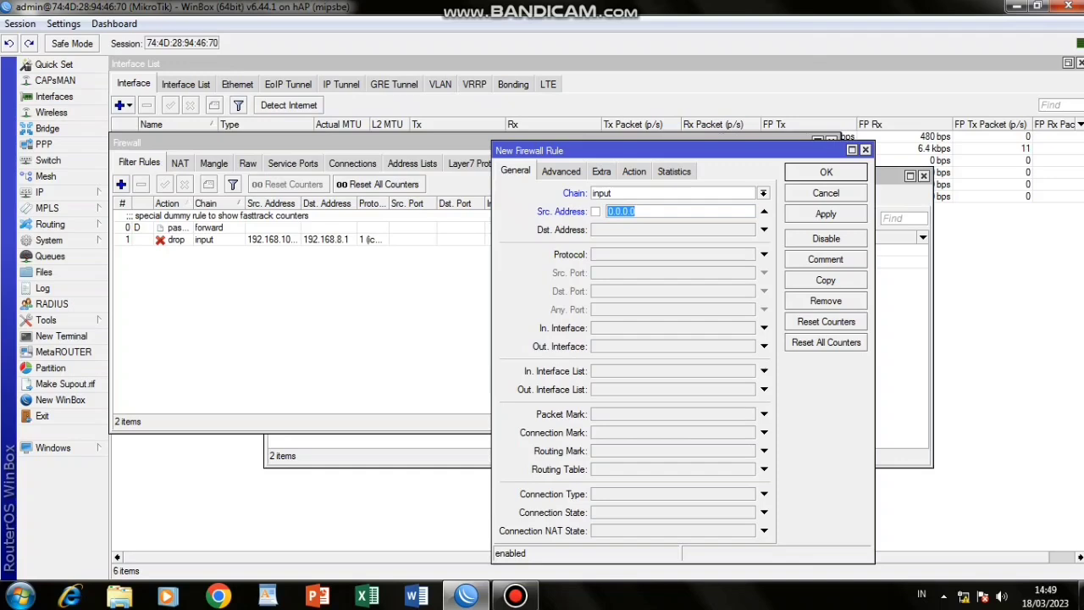
pyautogui.write('192.168.100.51-')
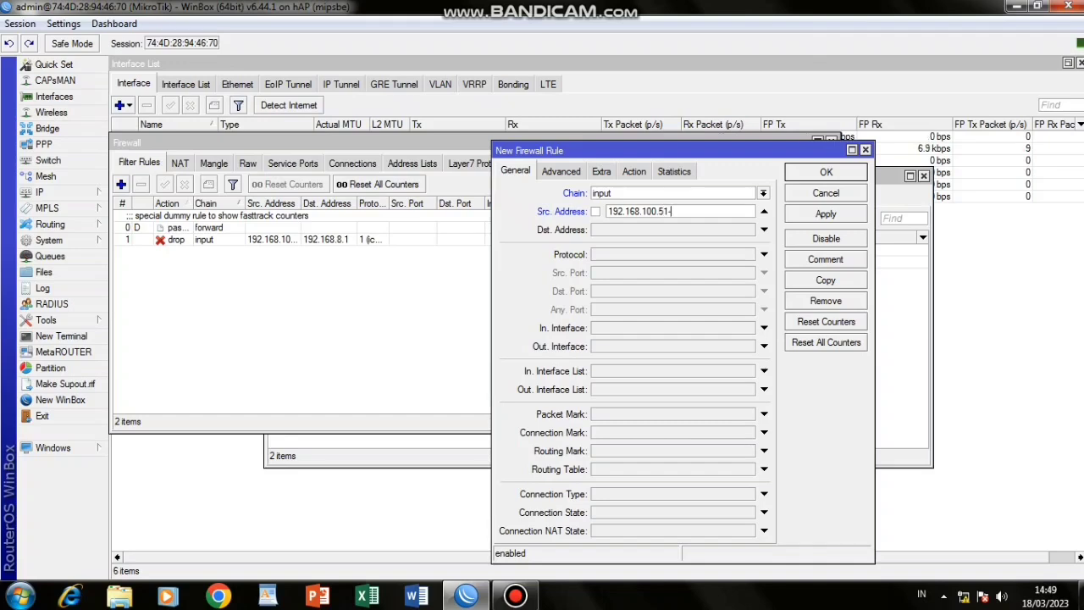
pyautogui.write('192.168.100.100')
pyautogui.click(764, 230)
pyautogui.write('19')
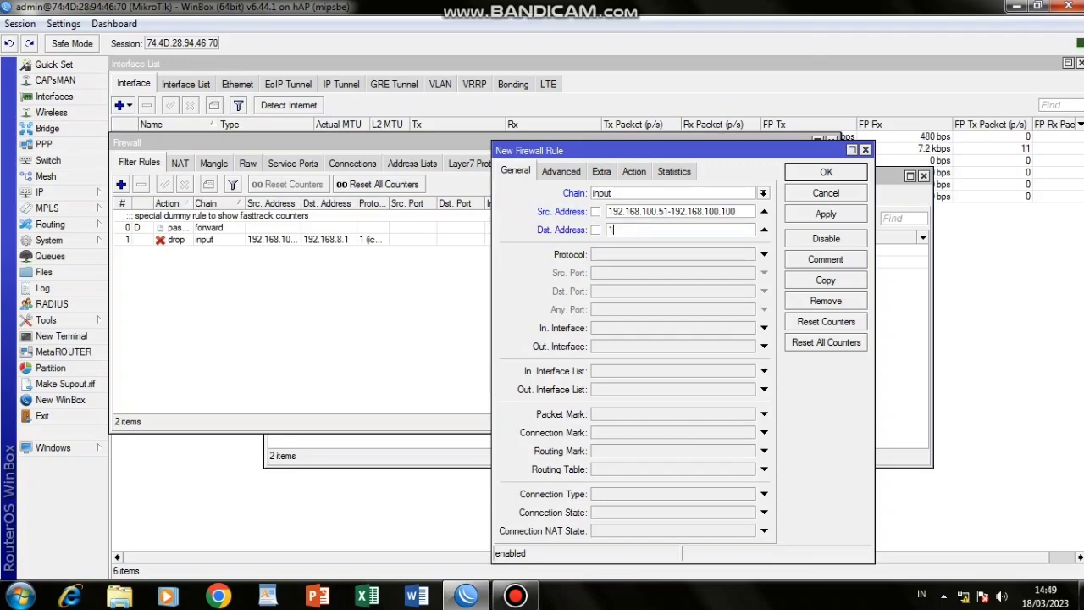
pyautogui.write('2.168.200.1')
# Match protocol icmp with action drop, and save the rule.
pyautogui.click(764, 254)
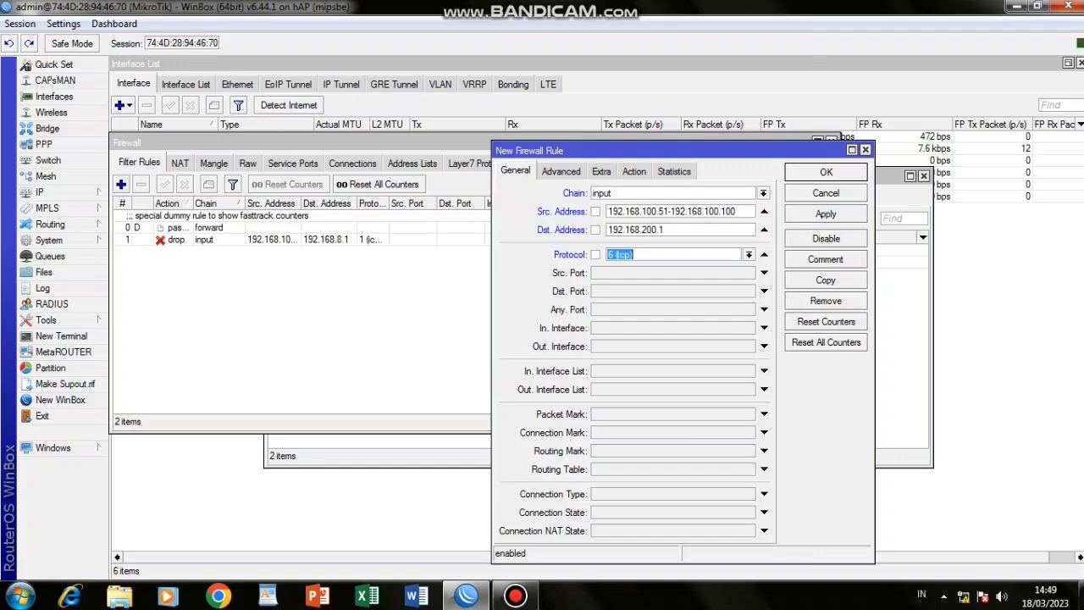
pyautogui.click(749, 254)
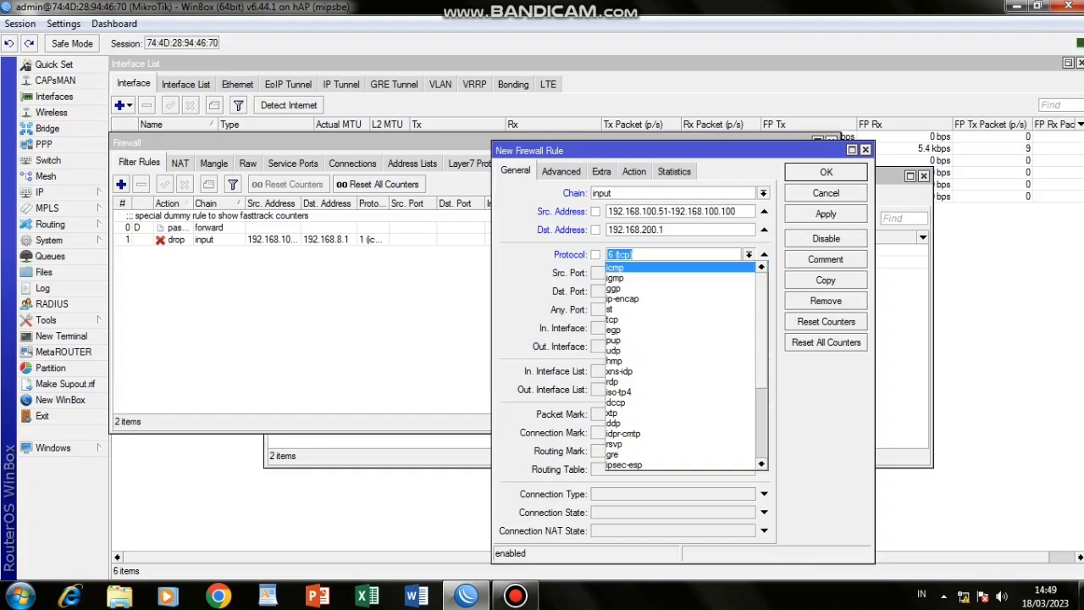
pyautogui.click(616, 267)
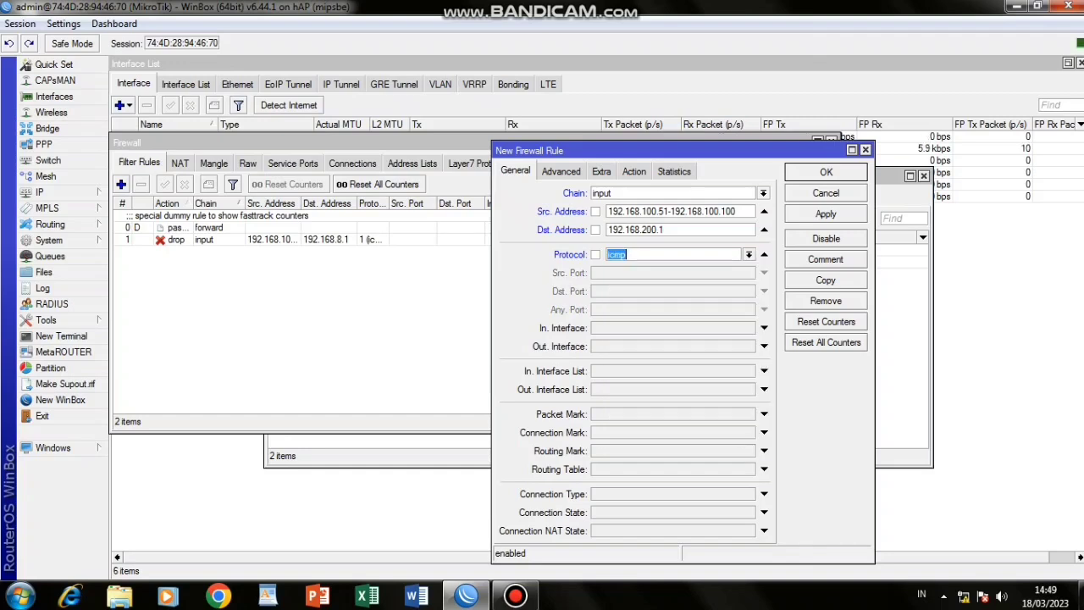
pyautogui.click(634, 171)
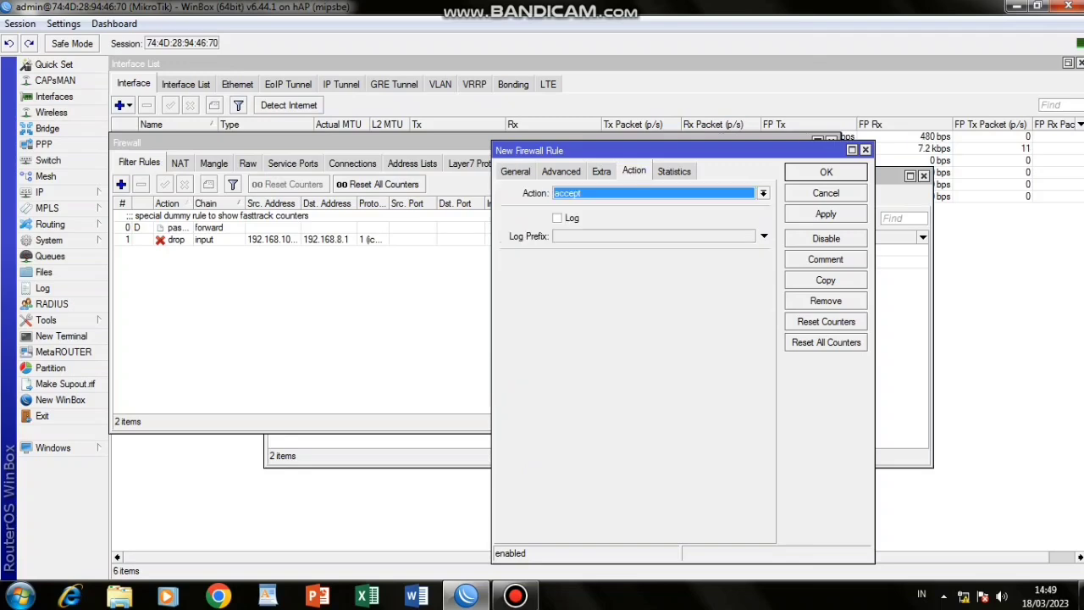
pyautogui.click(762, 193)
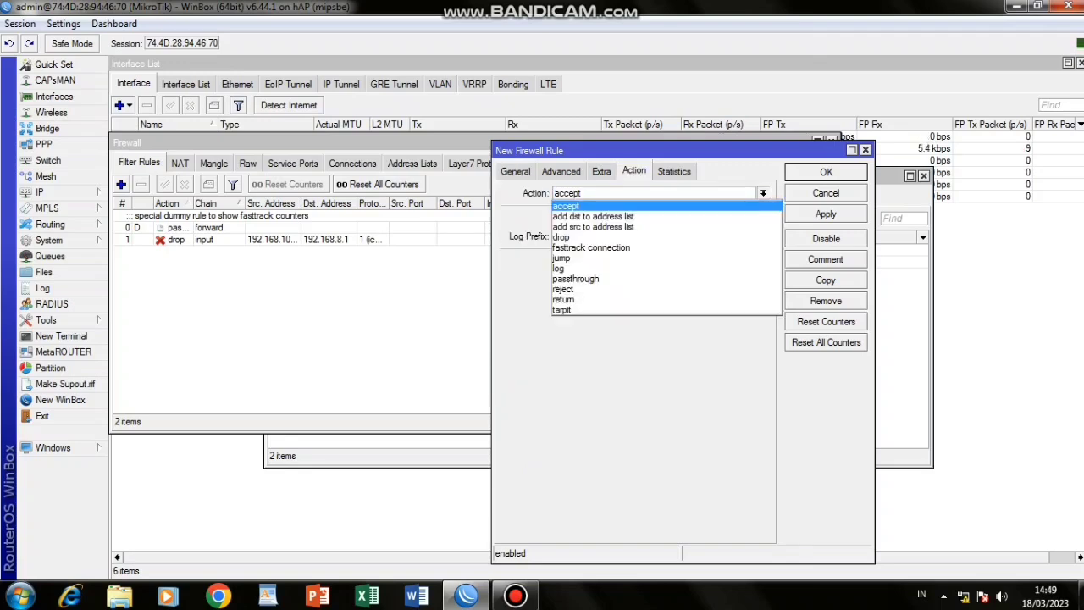
pyautogui.click(562, 237)
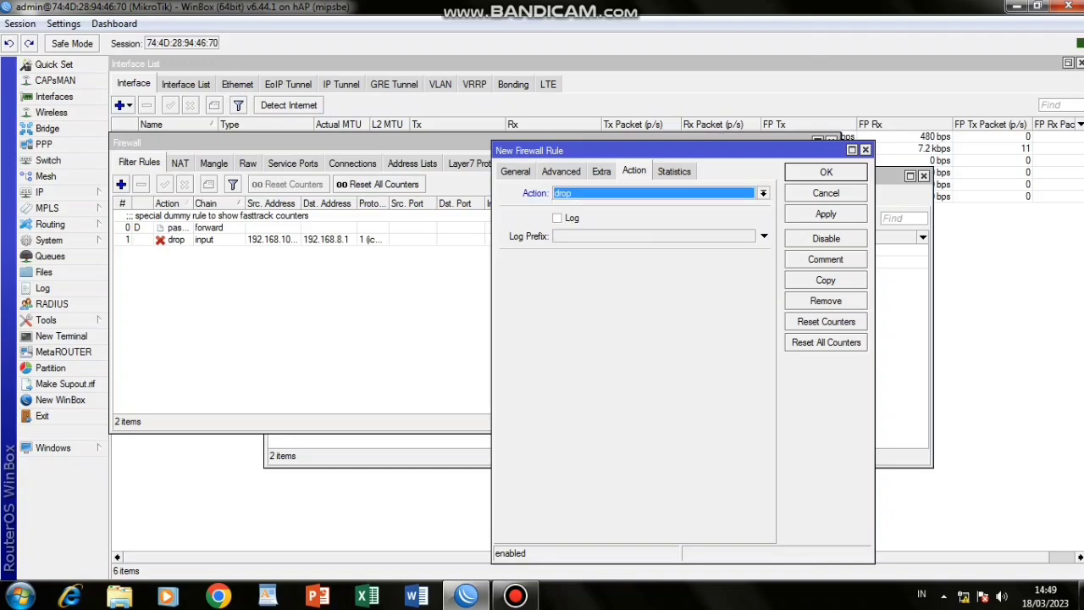
pyautogui.click(826, 214)
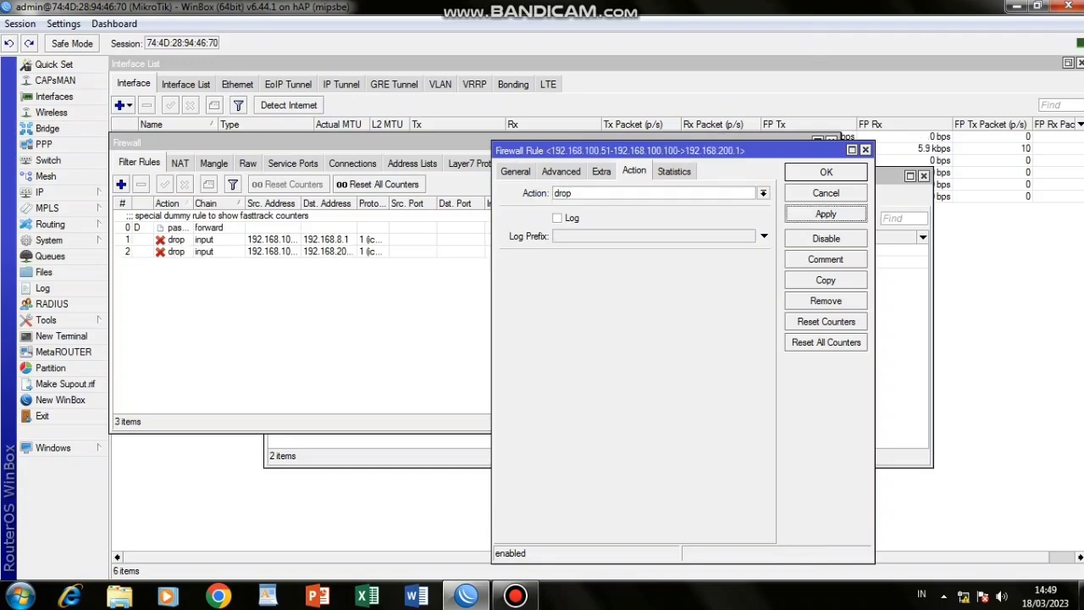
pyautogui.click(826, 172)
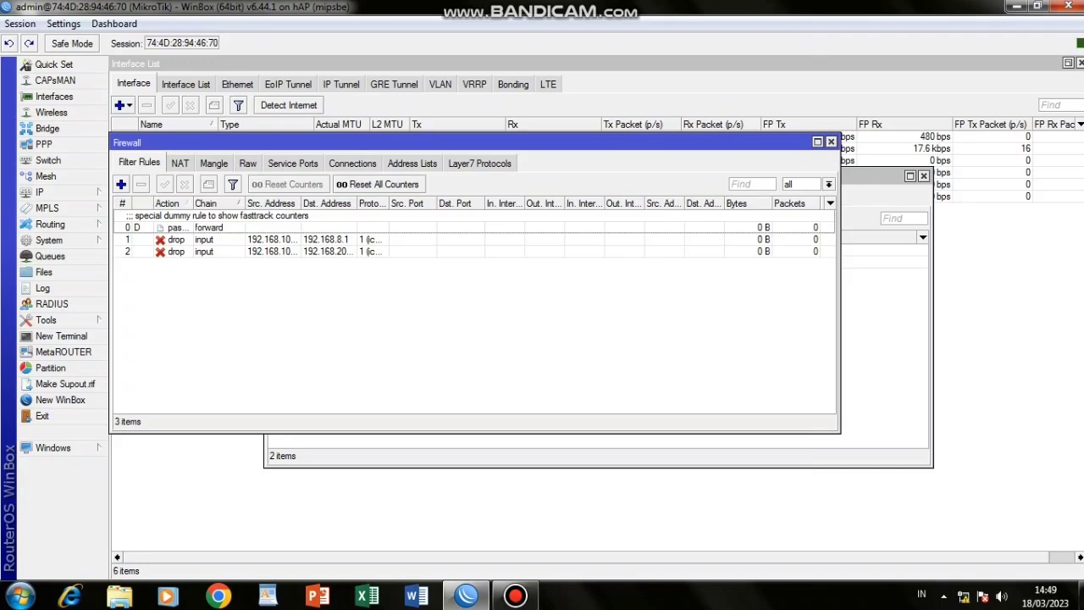
# Create an input-chain rule with action log and log prefix 'logging dan tersimpan'.
pyautogui.click(121, 184)
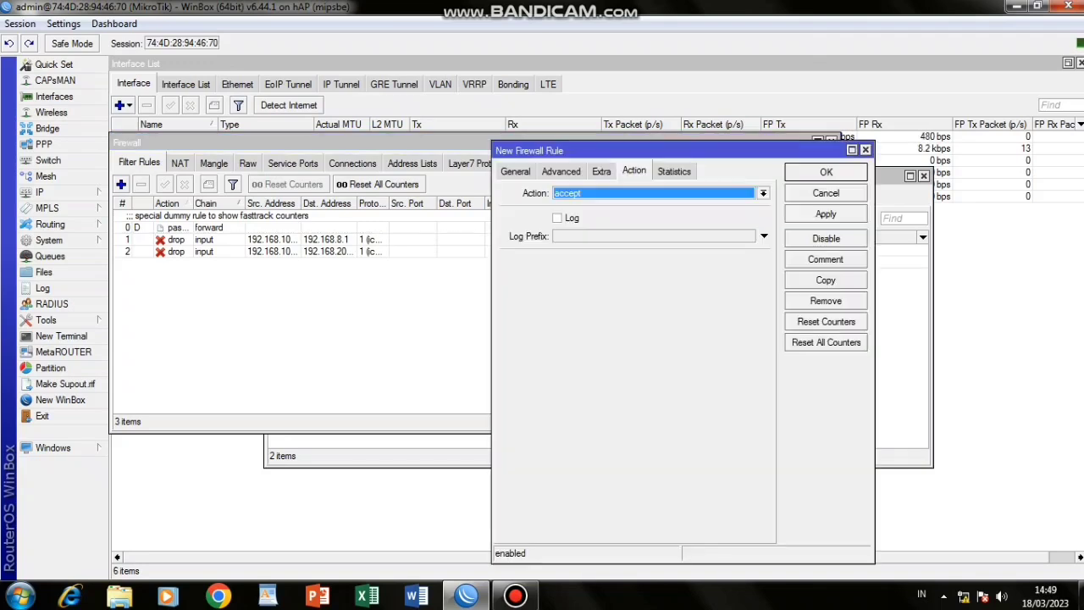
pyautogui.click(514, 171)
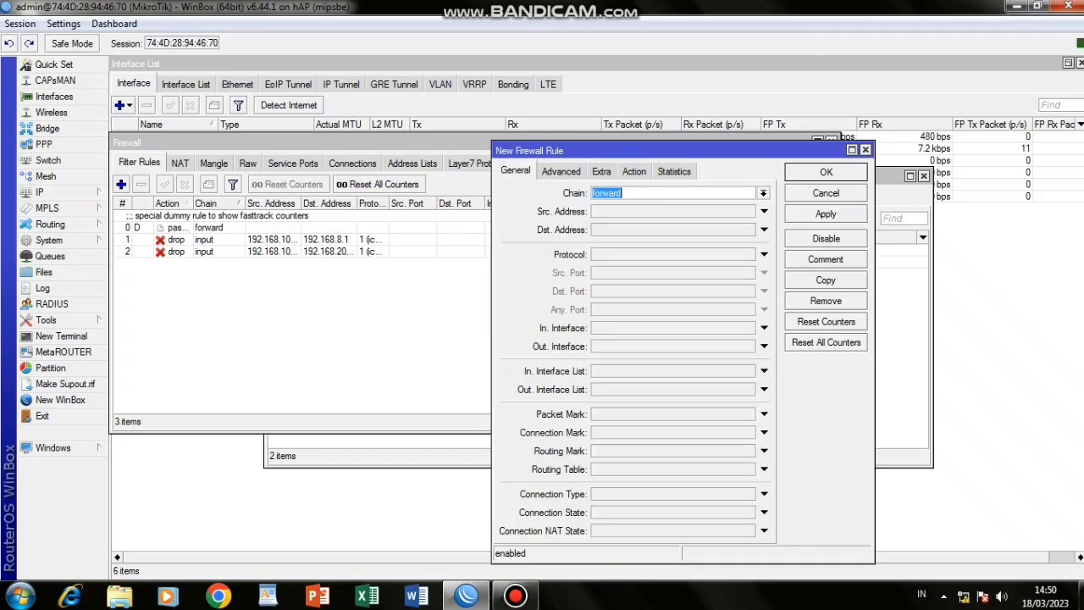
pyautogui.click(763, 193)
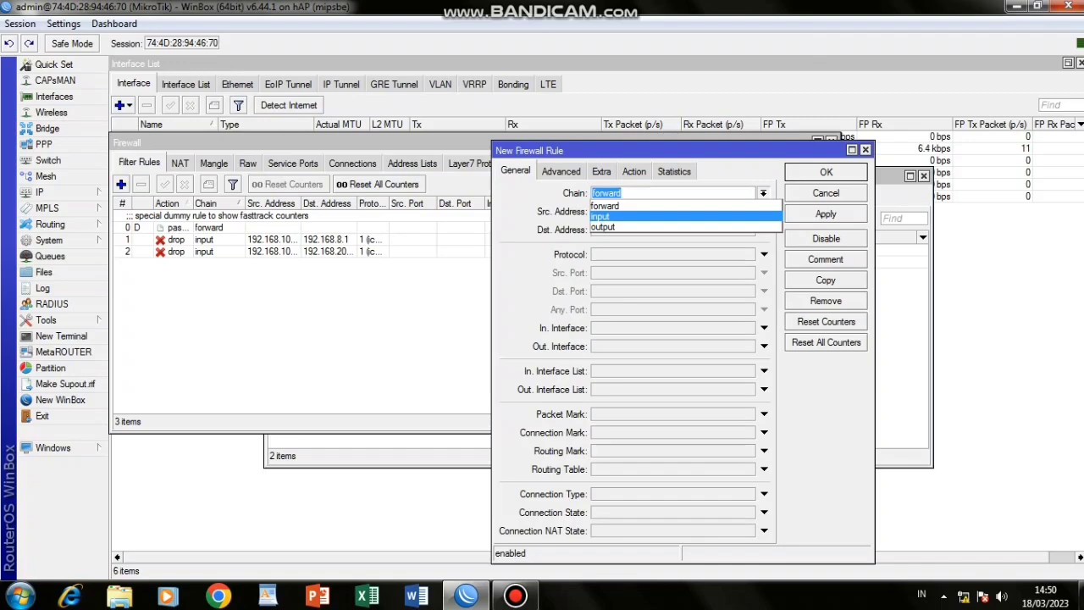
pyautogui.click(686, 217)
pyautogui.click(633, 171)
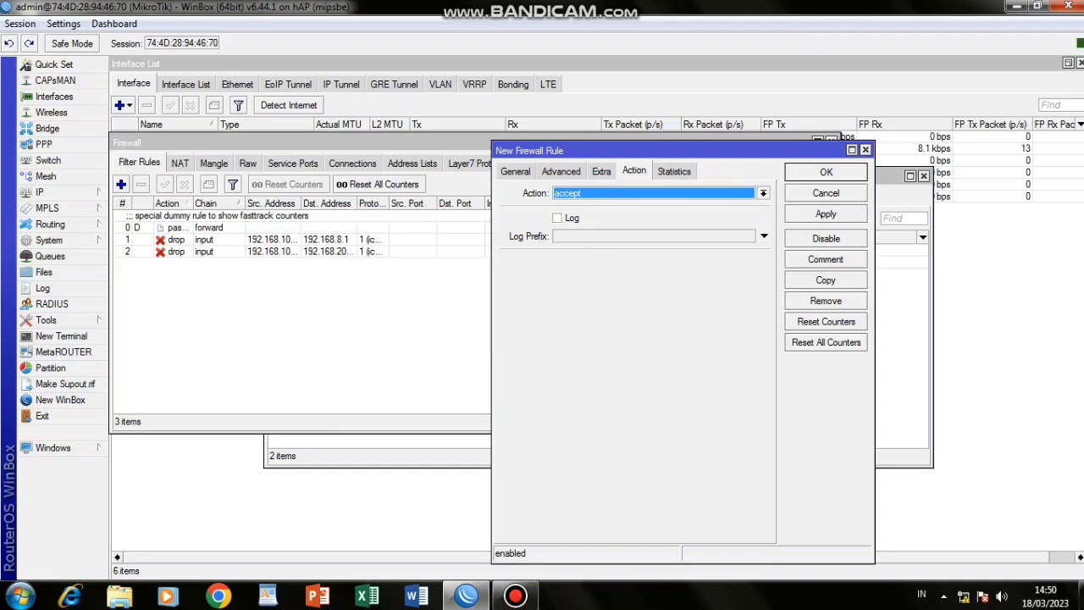
pyautogui.click(763, 193)
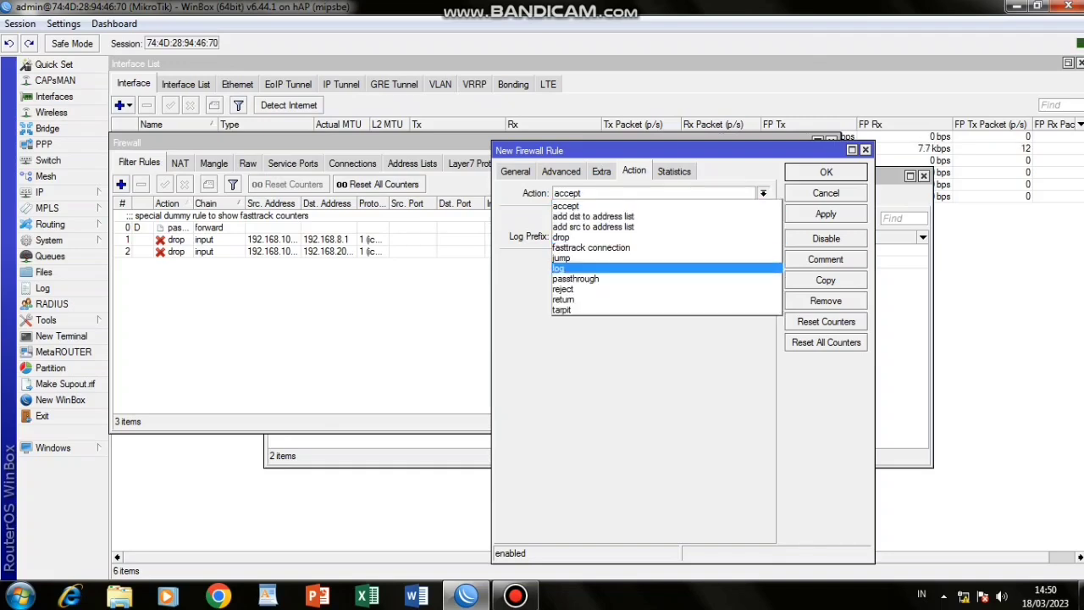
pyautogui.click(576, 267)
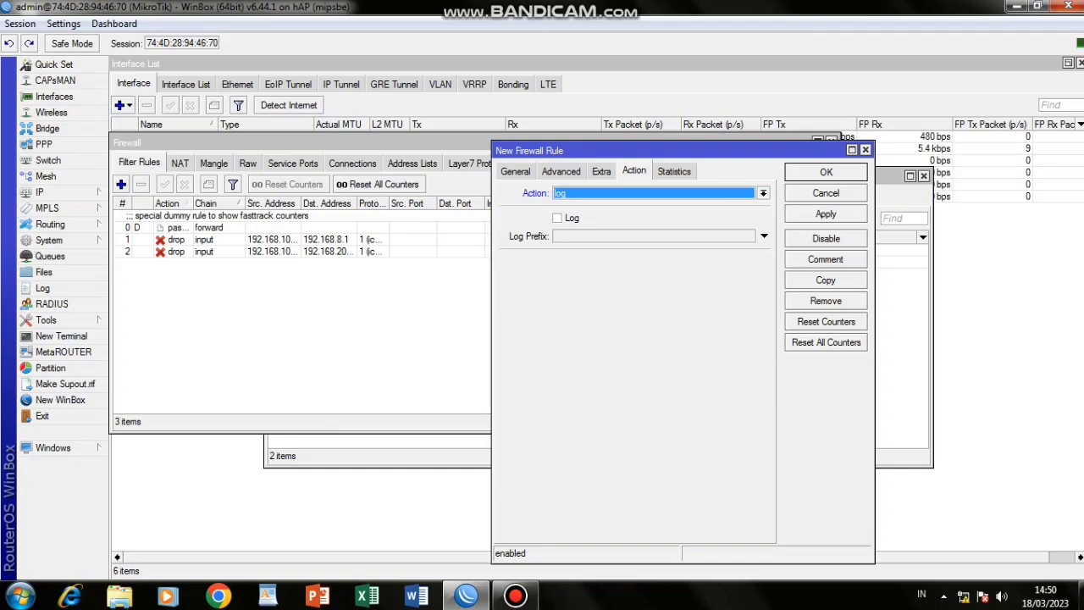
pyautogui.click(764, 237)
pyautogui.write('logging dan tersimpan')
pyautogui.click(826, 215)
pyautogui.click(825, 172)
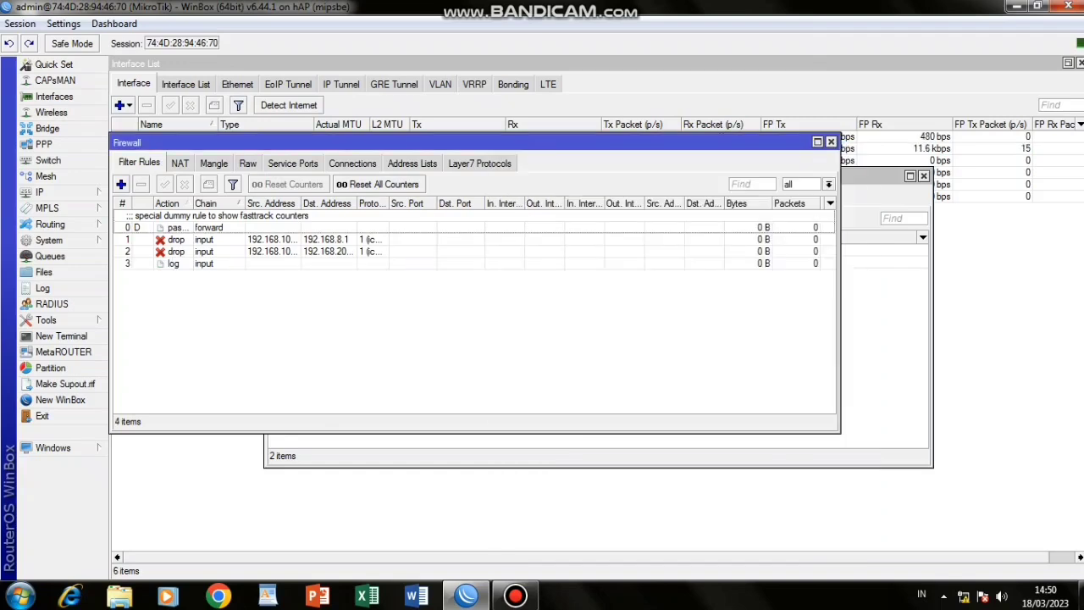
pyautogui.click(40, 192)
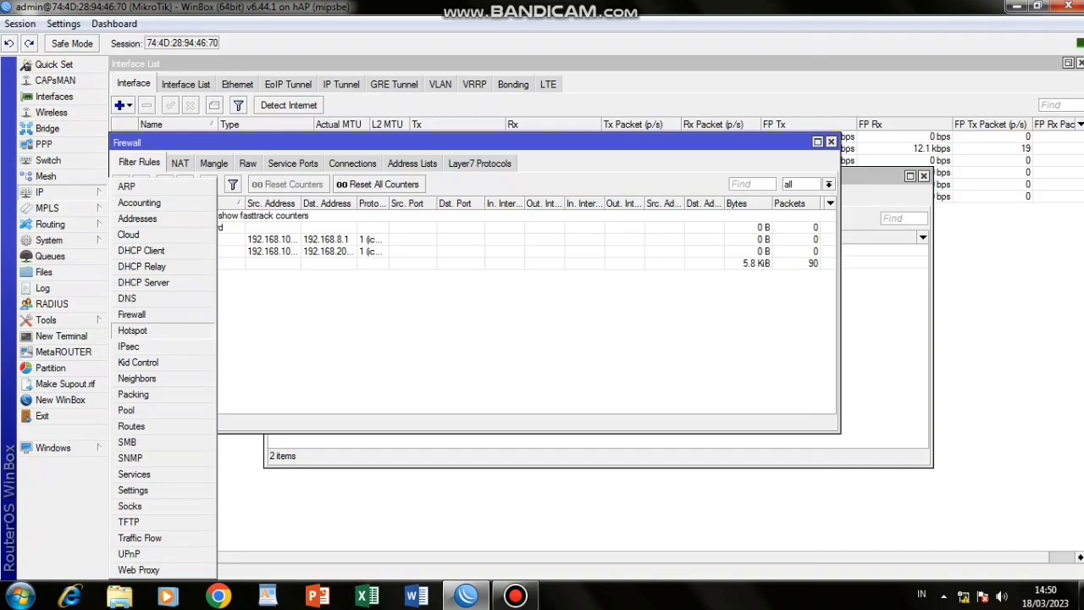
# Run Hotspot Setup on wlan1_wireless, accepting the defaults and setting DNS name nurdin.com.
pyautogui.click(132, 330)
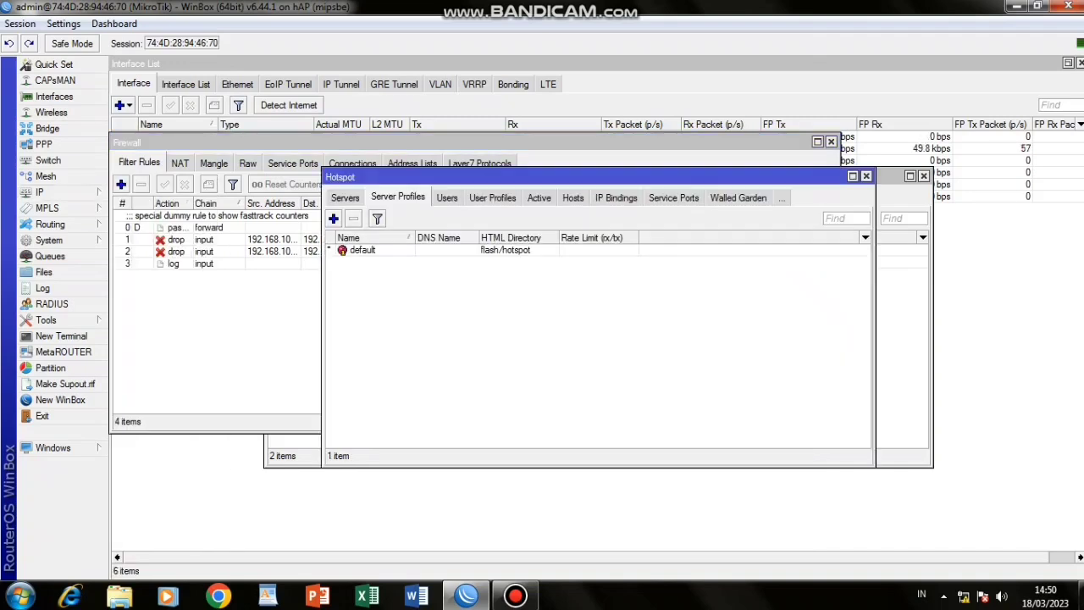
pyautogui.click(345, 197)
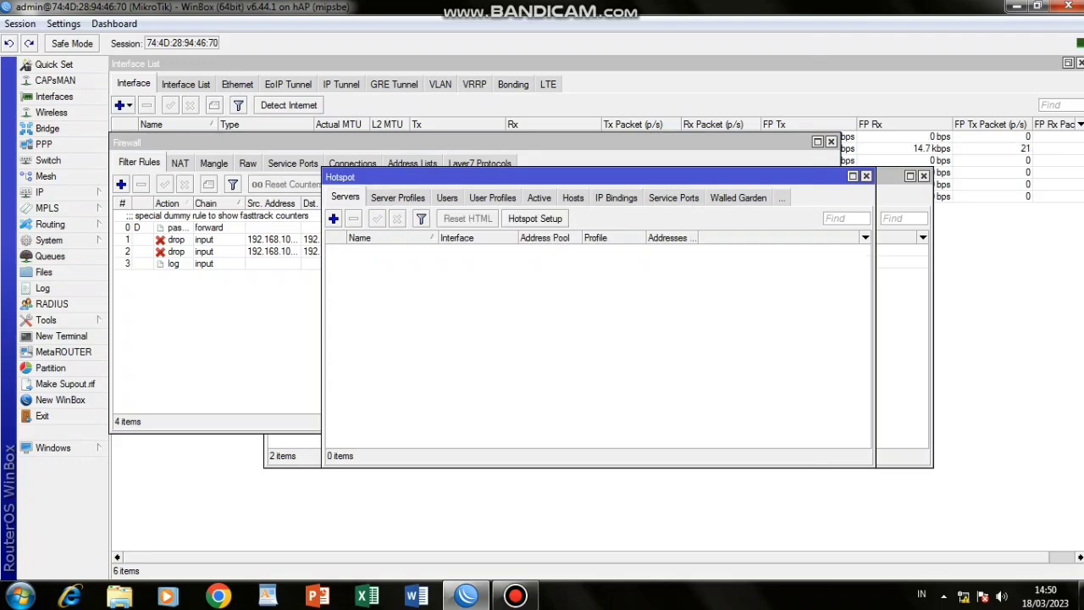
pyautogui.click(535, 218)
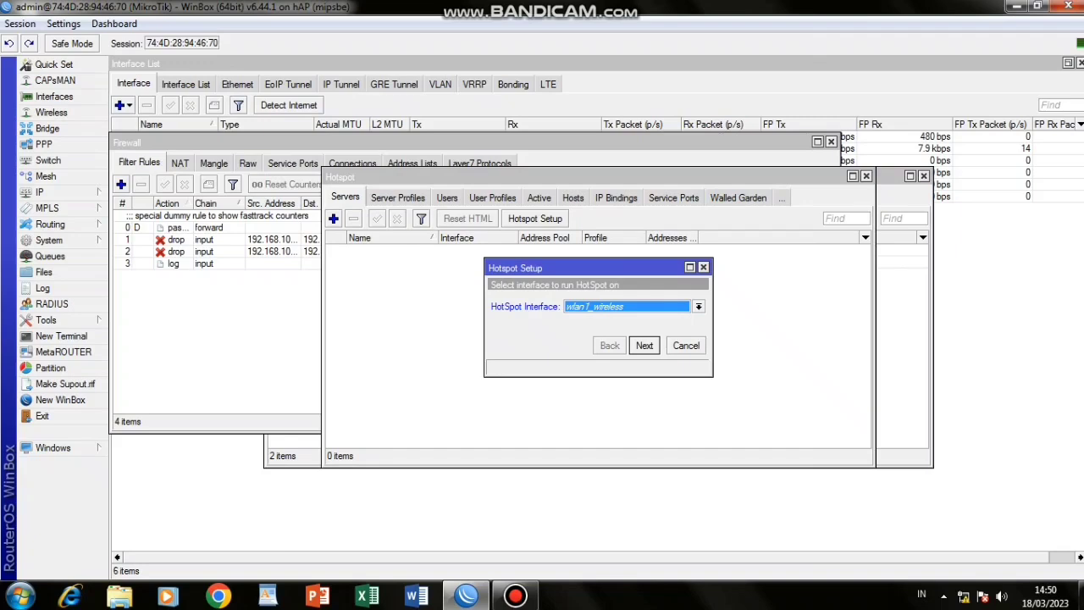
pyautogui.press('Return')
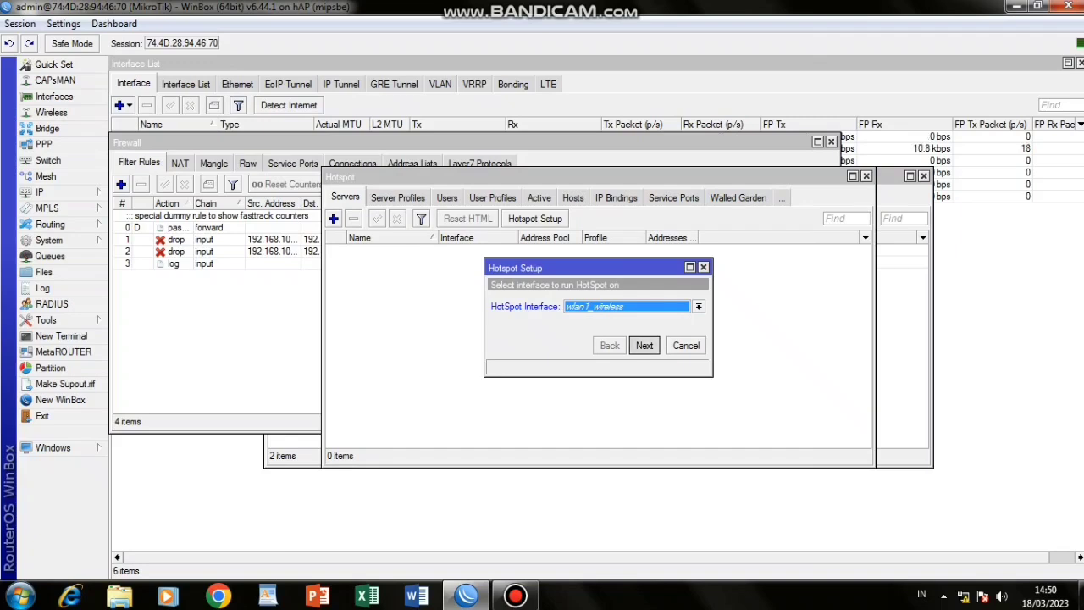
pyautogui.press('Return')
pyautogui.press('Return')
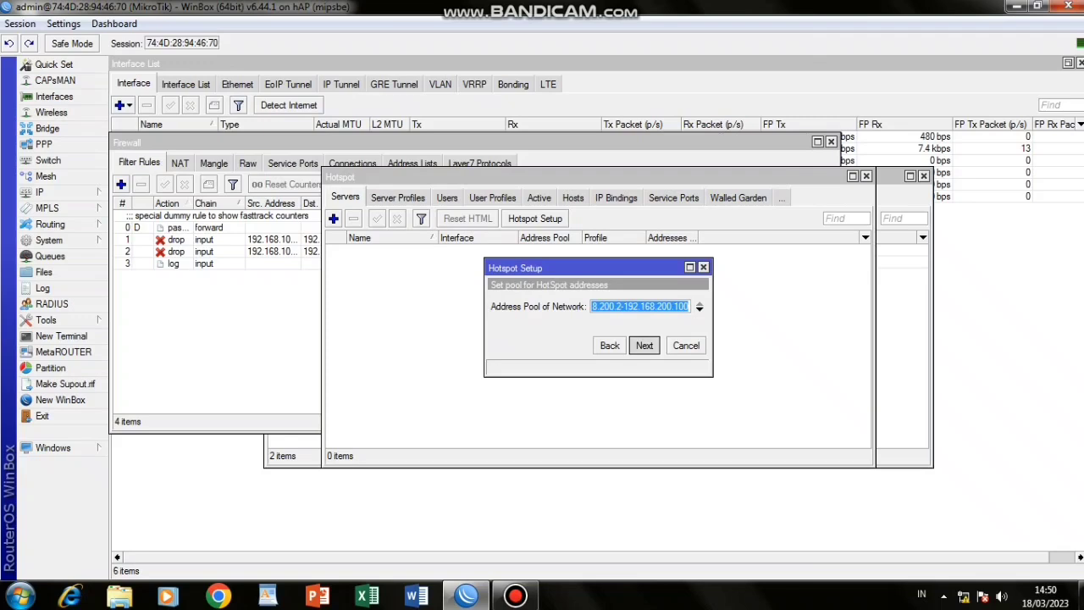
pyautogui.press('Return')
pyautogui.press('Return')
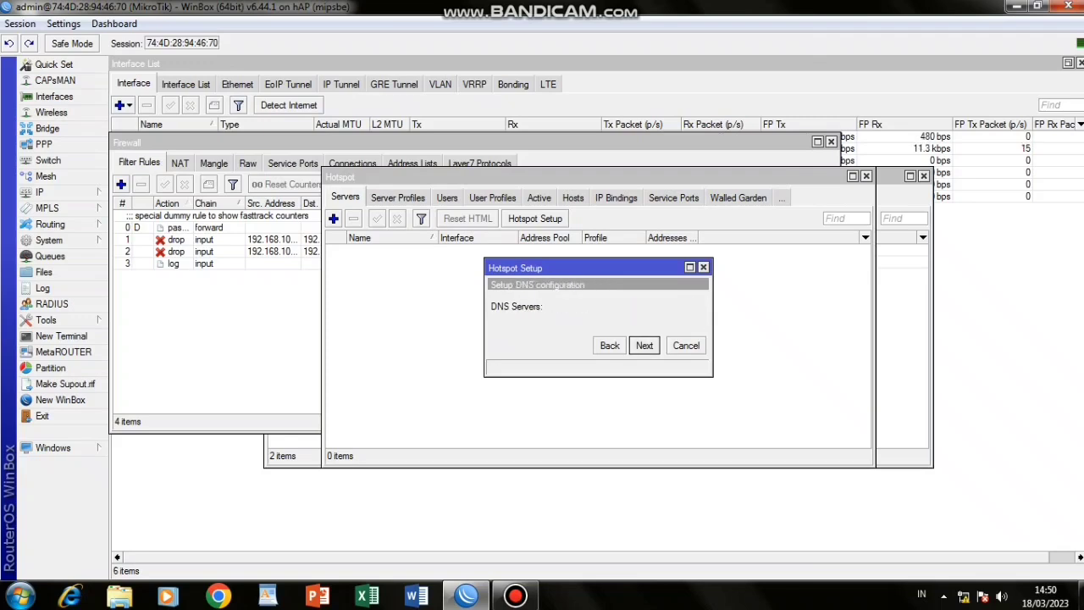
pyautogui.press('Return')
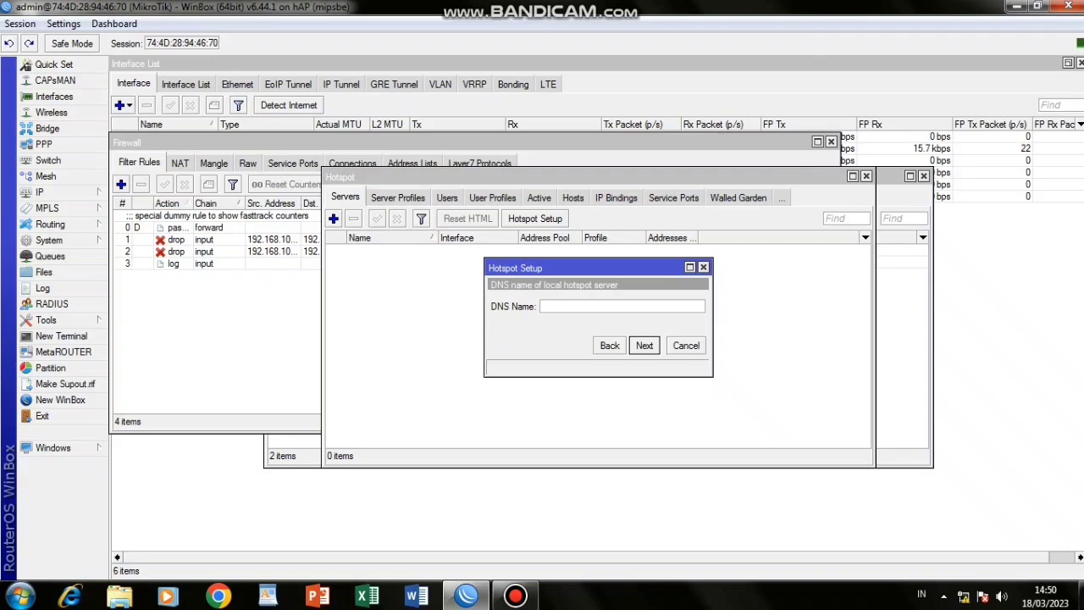
pyautogui.write('nurdin.com')
pyautogui.press('Return')
pyautogui.press('Return')
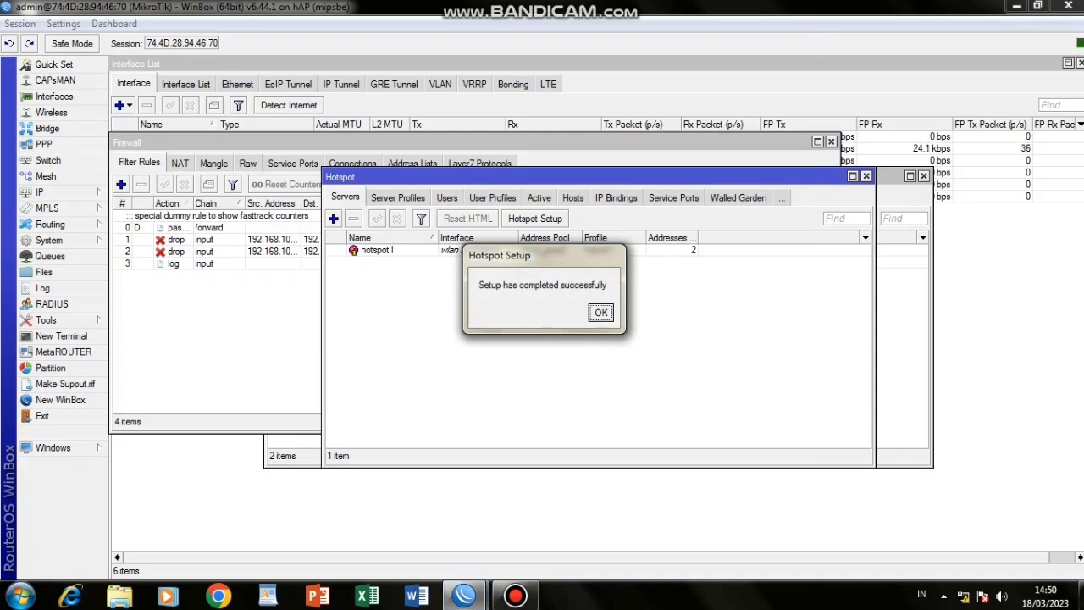
pyautogui.press('Return')
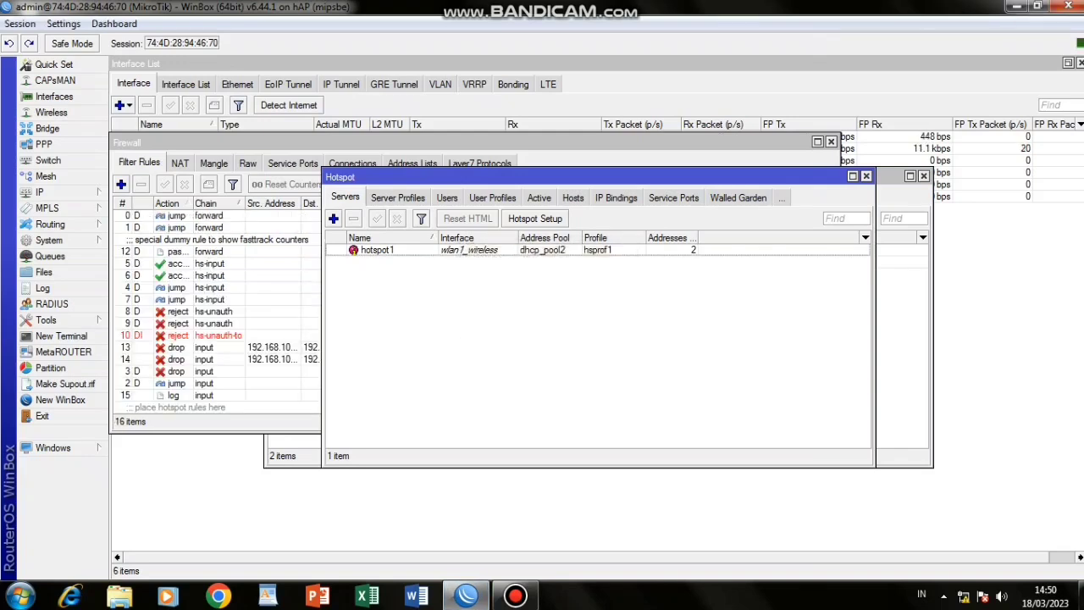
# In profile hsprof1, turn off Cookie login and turn on Use RADIUS, then save.
pyautogui.click(398, 198)
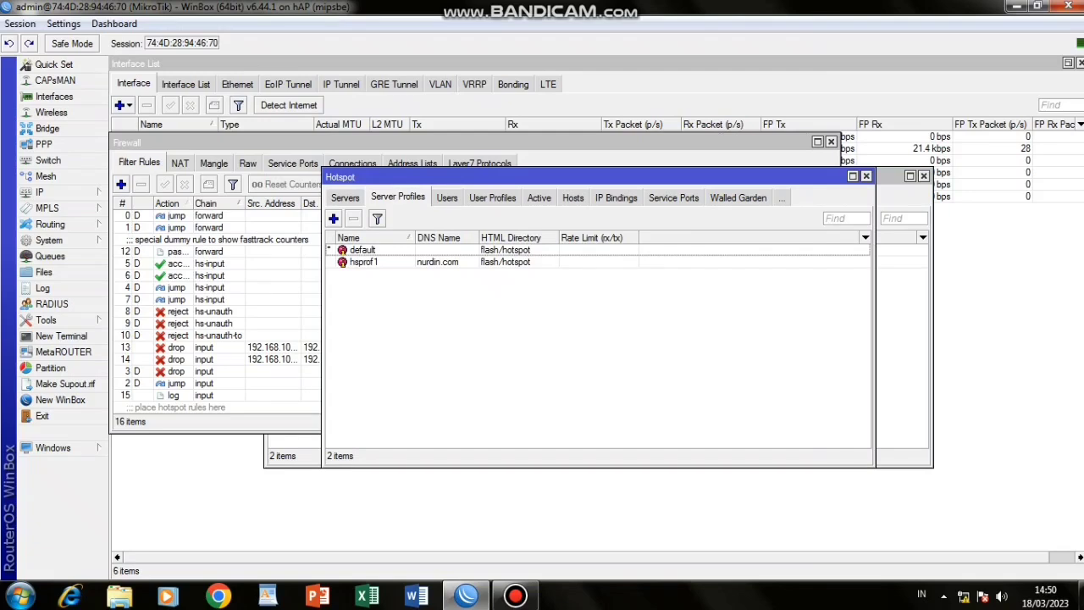
pyautogui.doubleClick(366, 261)
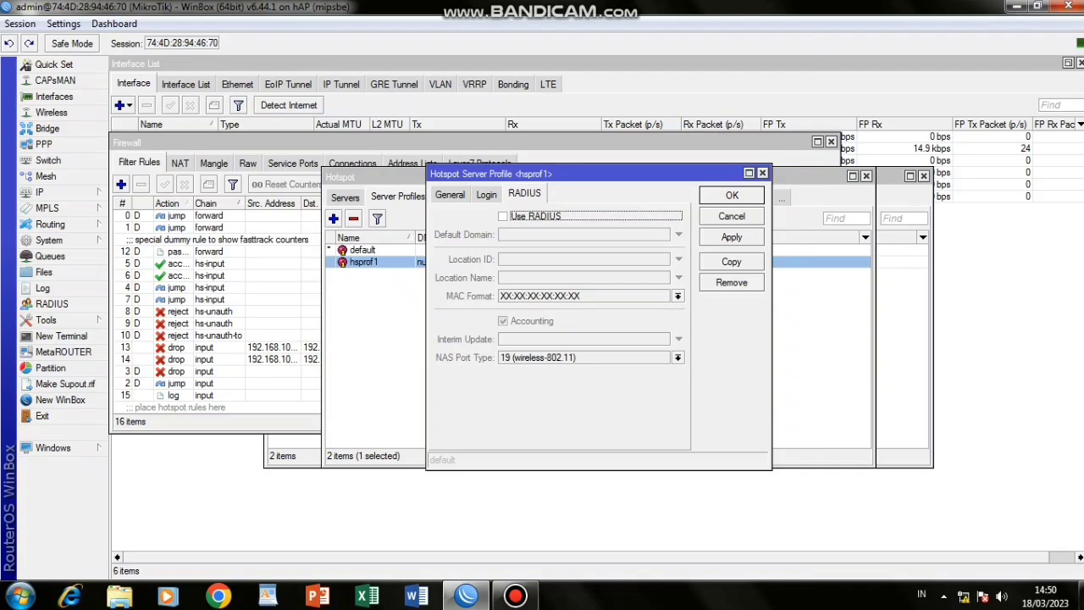
pyautogui.click(486, 195)
pyautogui.click(598, 217)
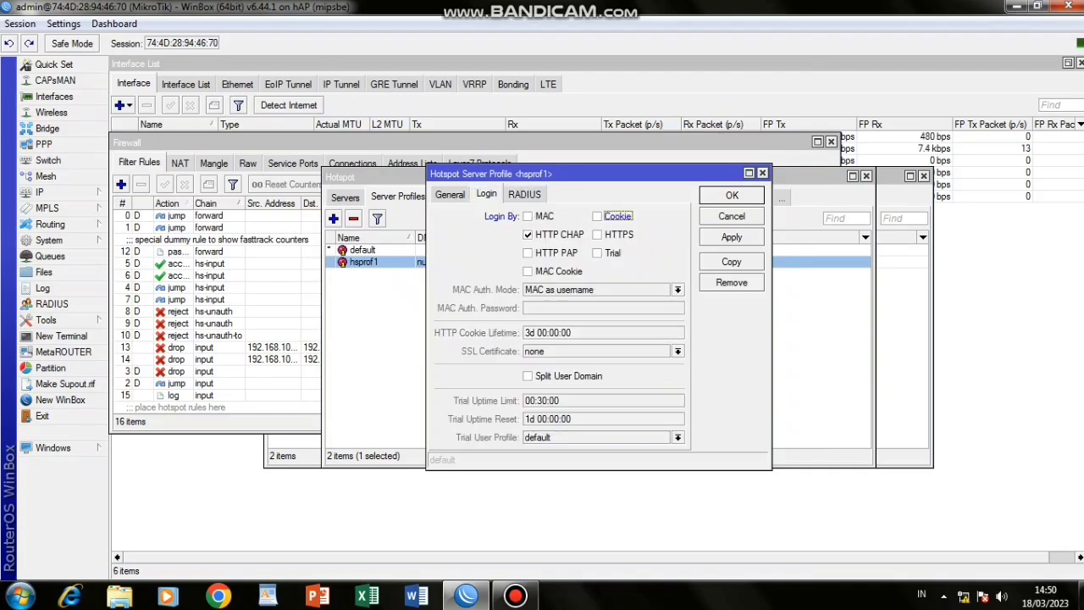
pyautogui.click(525, 194)
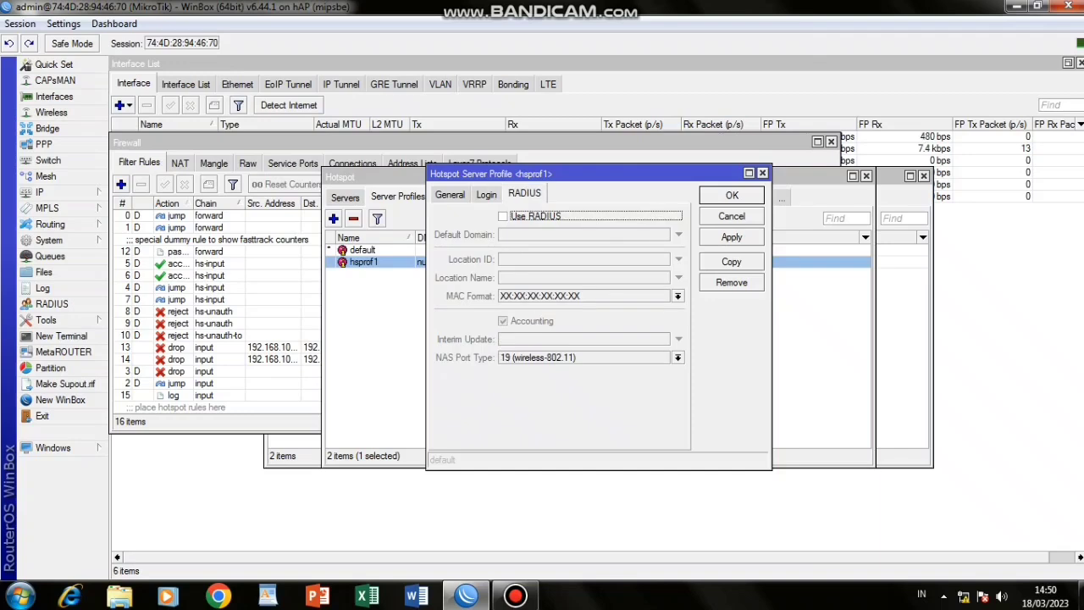
pyautogui.click(503, 216)
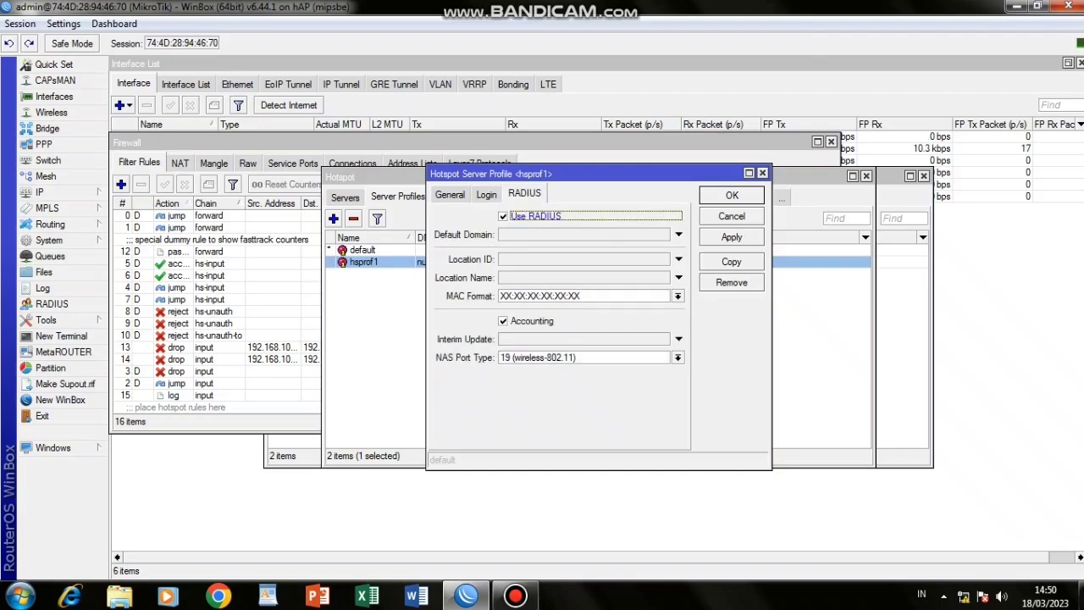
pyautogui.click(732, 237)
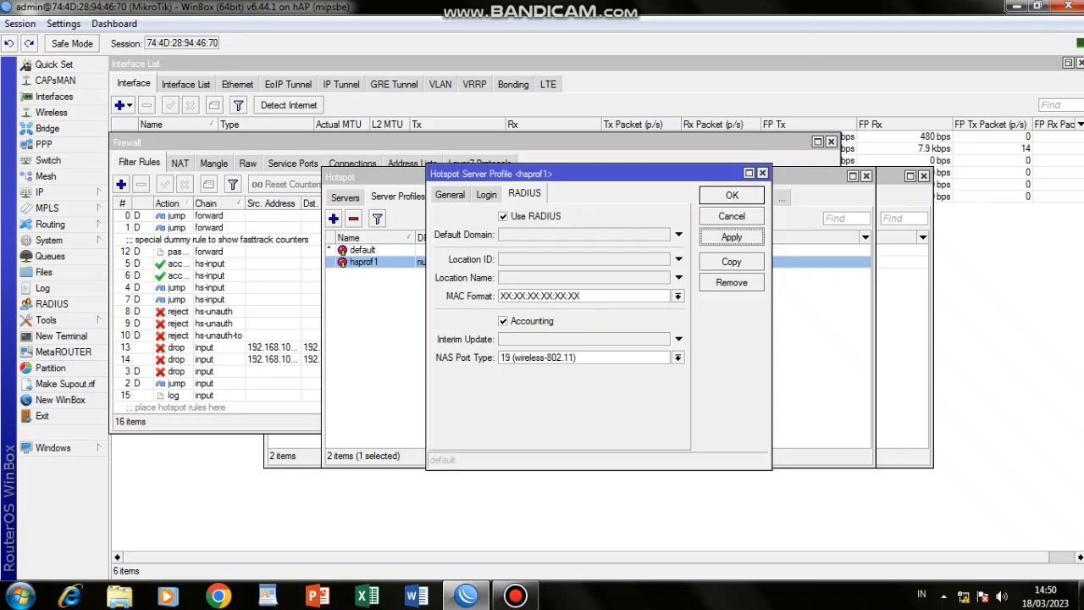
pyautogui.click(732, 194)
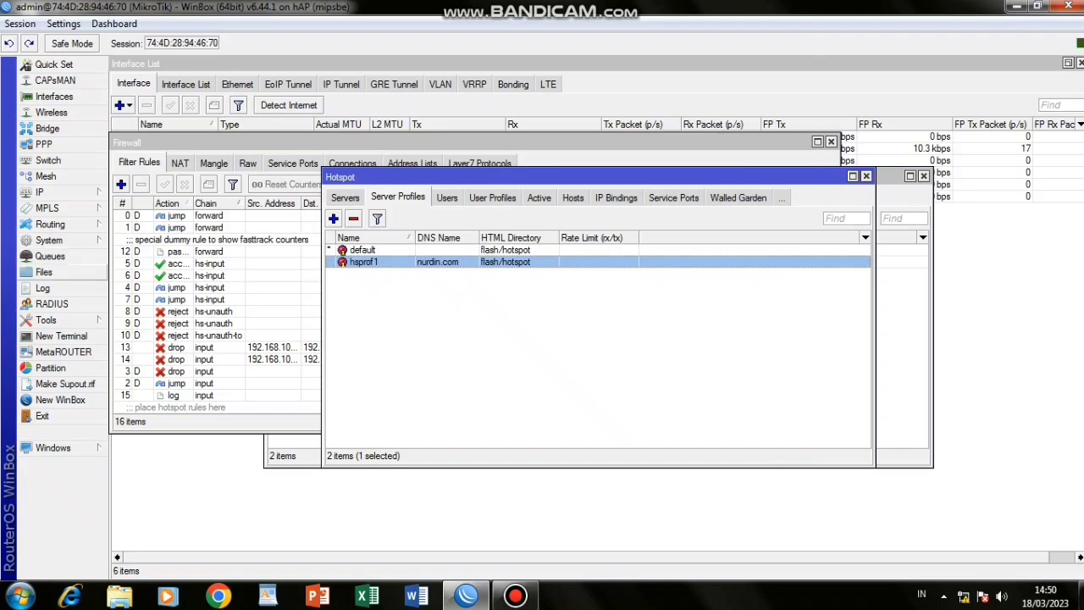
# Enable Accept for incoming RADIUS requests.
pyautogui.click(50, 303)
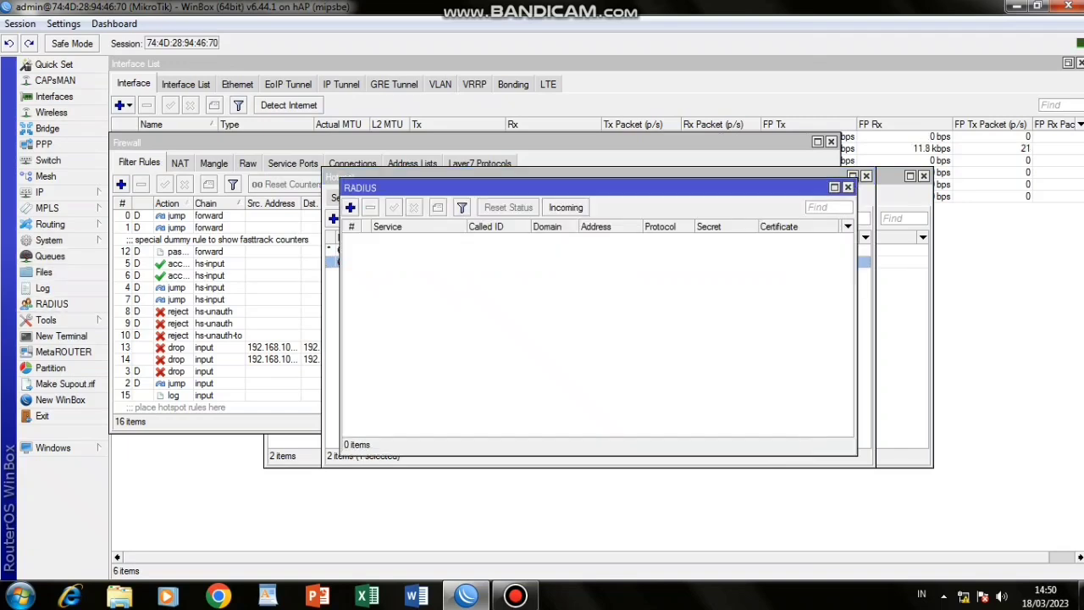
pyautogui.click(565, 207)
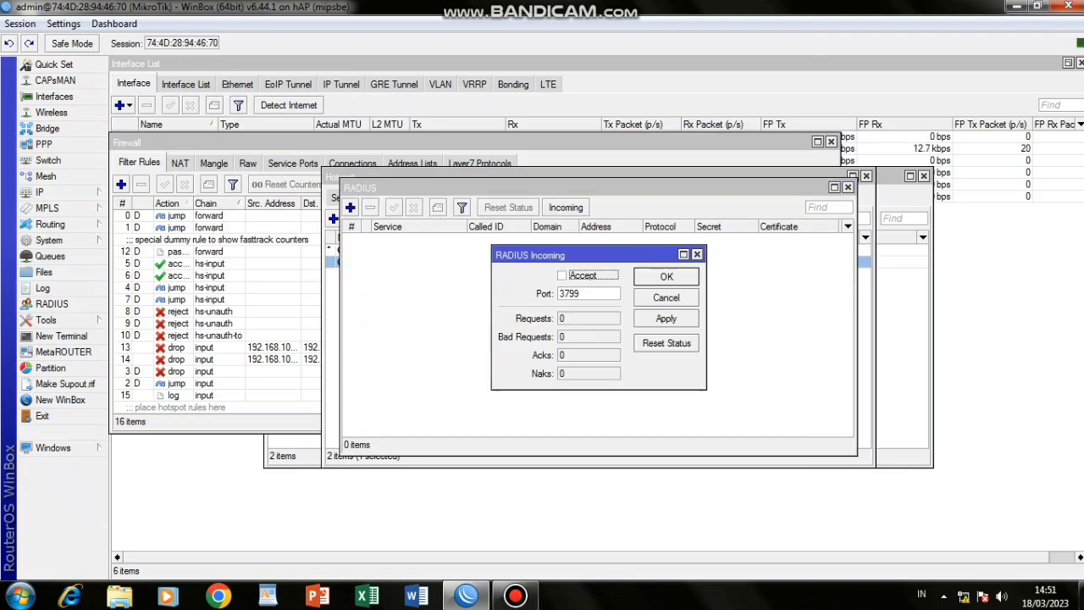
pyautogui.press('space')
pyautogui.click(666, 319)
pyautogui.click(666, 277)
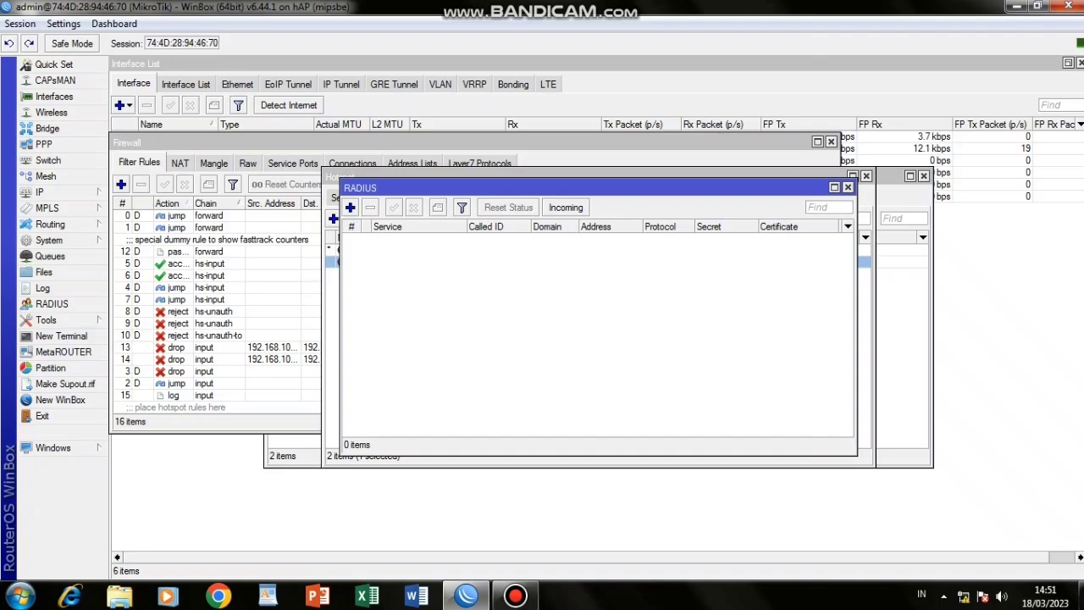
# Add a RADIUS server for login and hotspot at 127.0.0.1 with a shared secret.
pyautogui.click(350, 207)
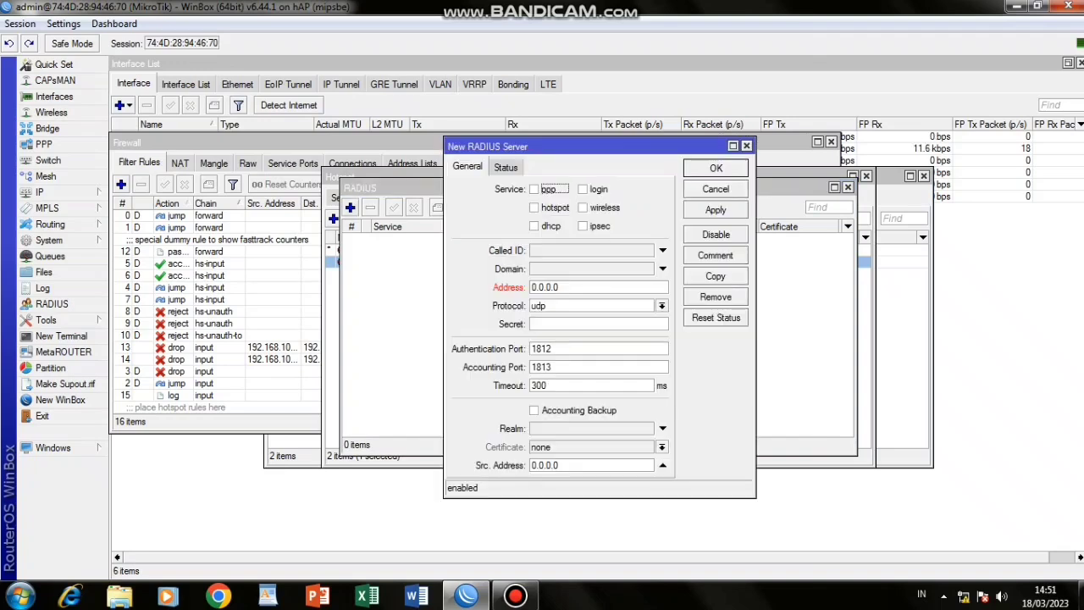
pyautogui.click(583, 190)
pyautogui.click(534, 207)
pyautogui.moveTo(562, 287); pyautogui.dragTo(530, 287)
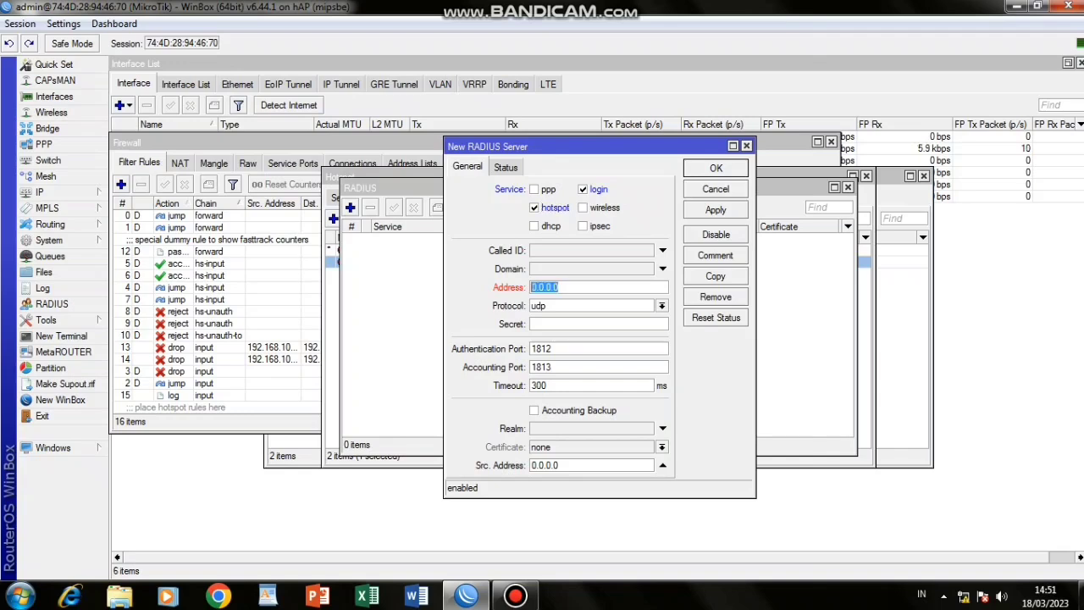
pyautogui.write('127.0.0.1****')
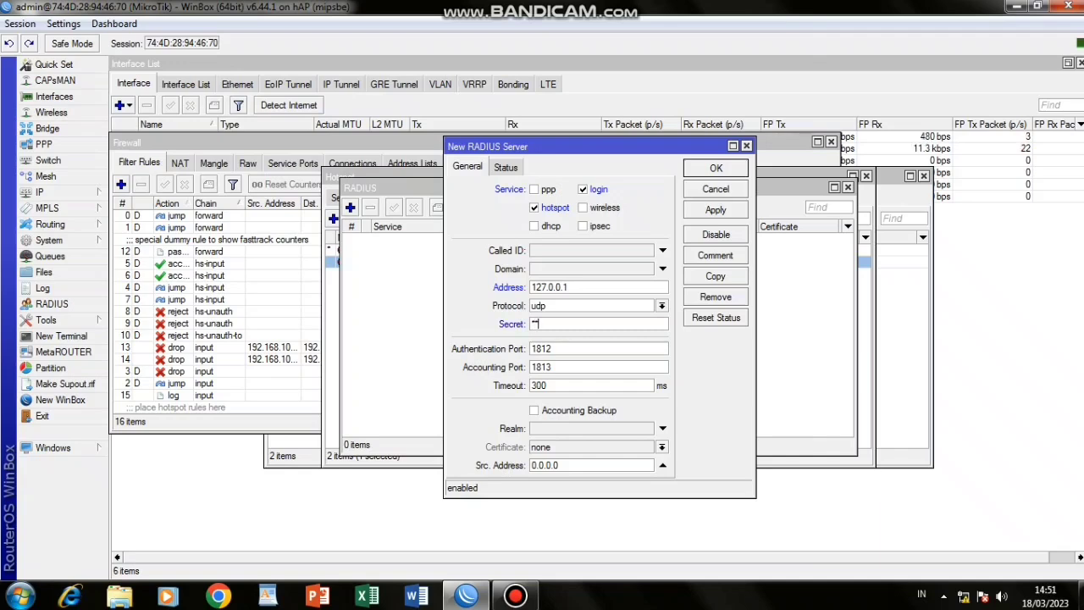
pyautogui.write('**')
pyautogui.press('Return')
pyautogui.click(963, 596)
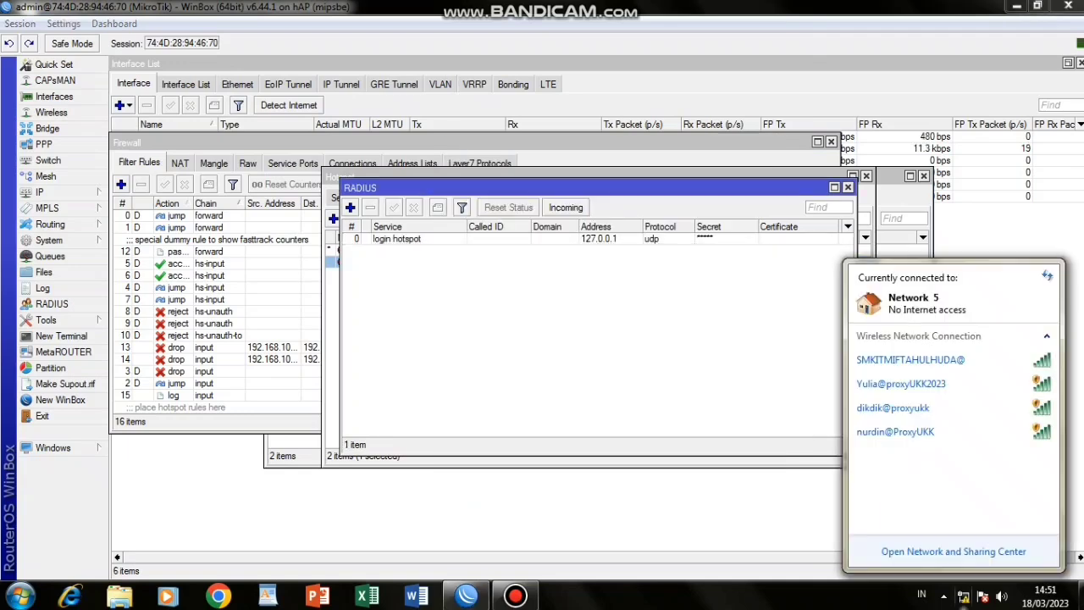
# Connect to the hotspot Wi-Fi network and browse to nurdin.com to reach its login page.
pyautogui.click(915, 432)
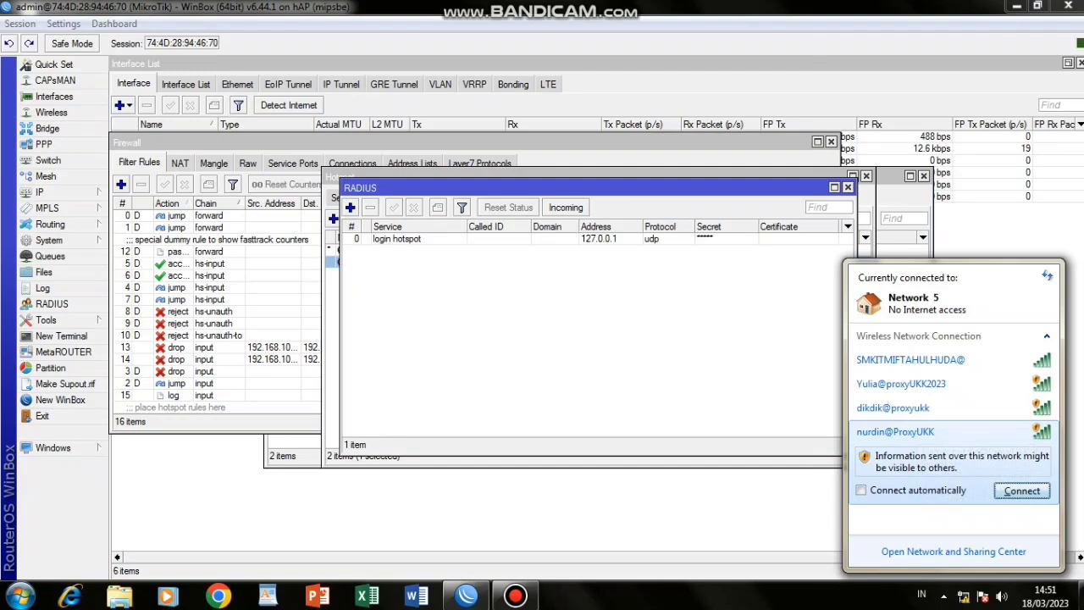
pyautogui.click(1021, 492)
pyautogui.click(218, 595)
pyautogui.write('nu')
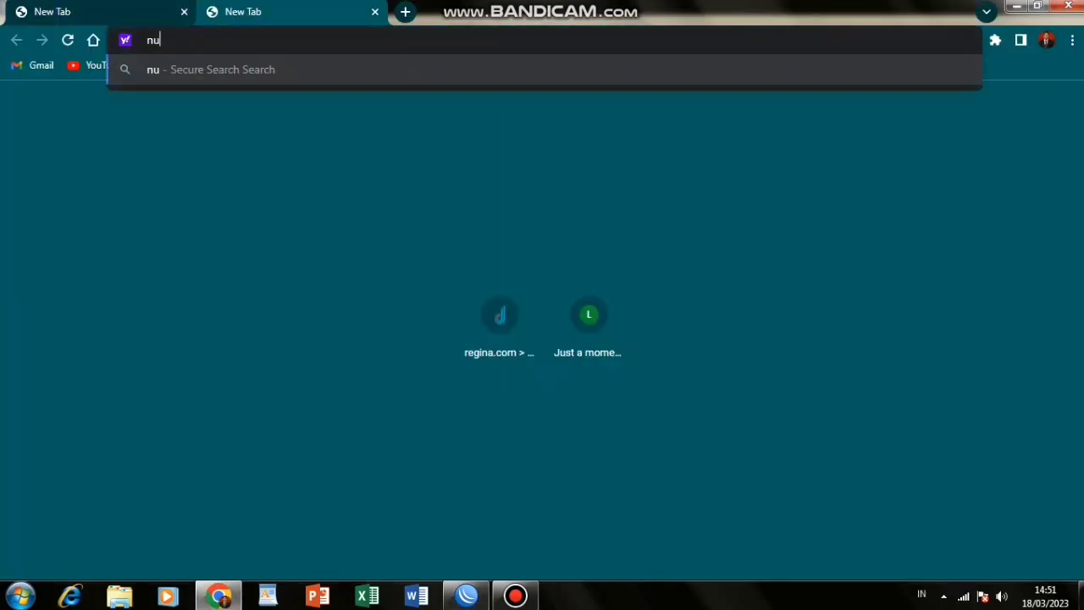
pyautogui.write('r')
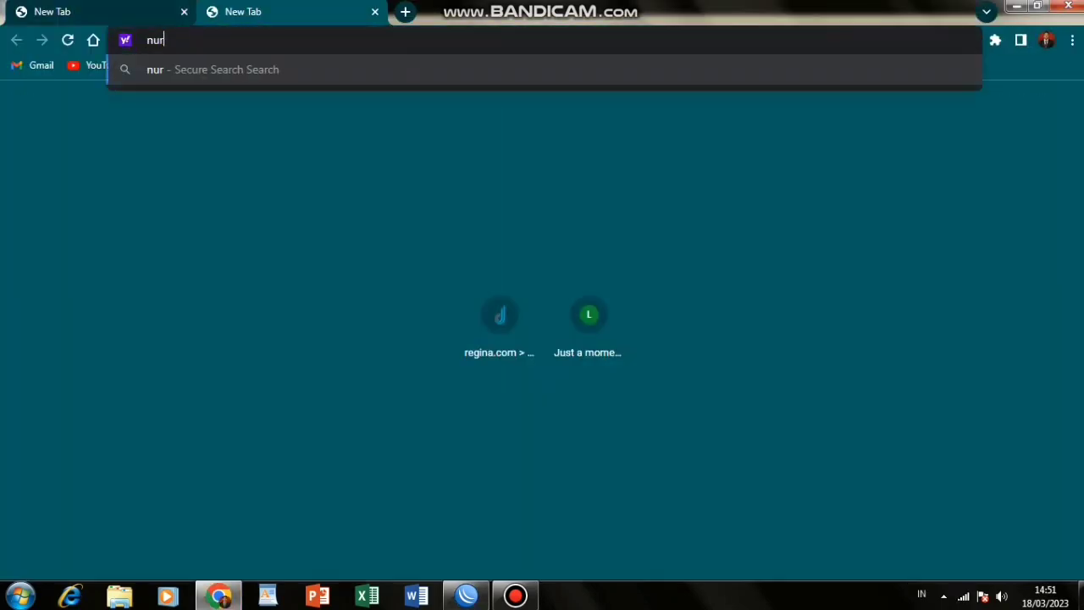
pyautogui.write('din.co')
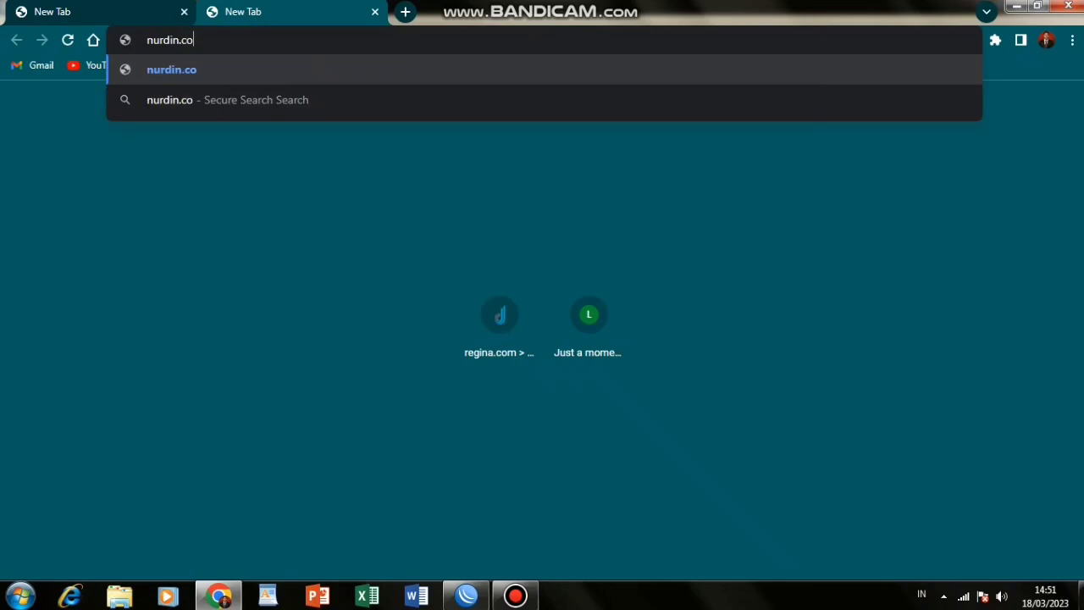
pyautogui.write('m')
pyautogui.press('Return')
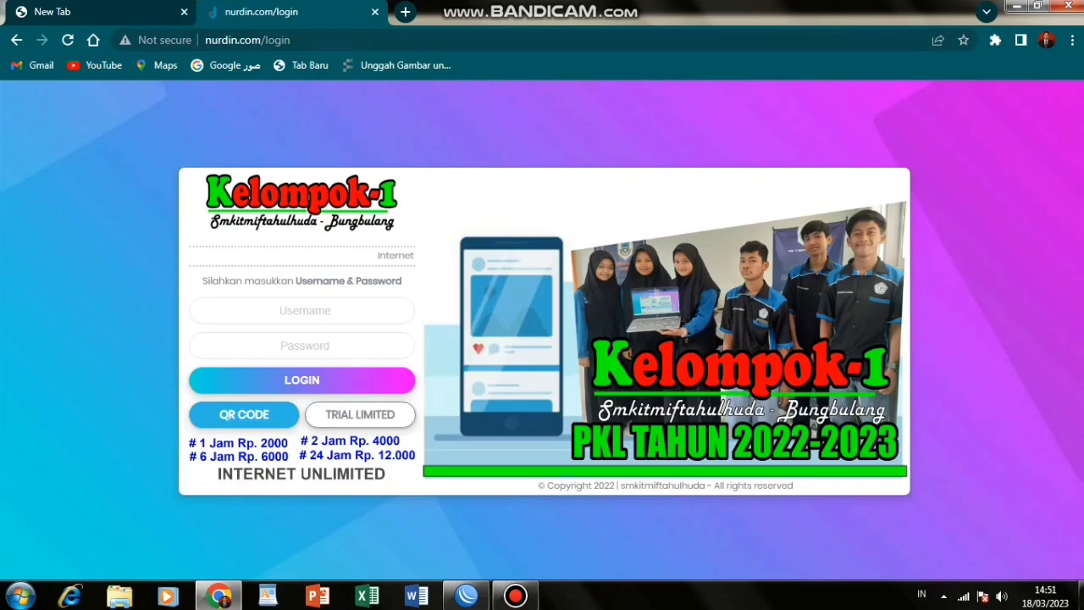
pyautogui.click(301, 311)
# Log into the hotspot as admin, then open 192.168.100.1/userman in a new tab and log in.
pyautogui.write('admin')
pyautogui.press('Return')
pyautogui.click(405, 12)
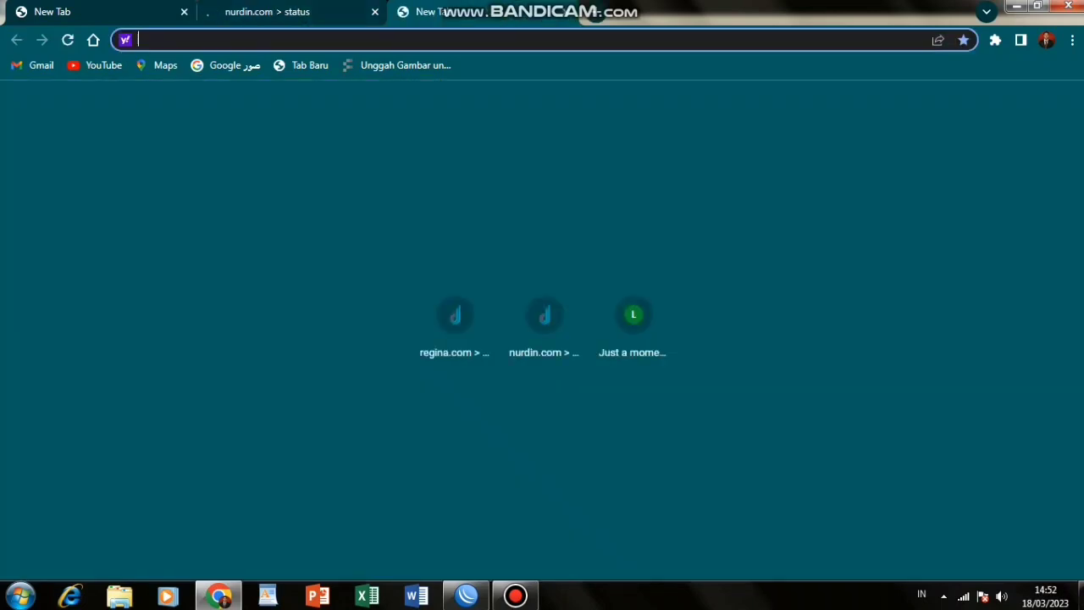
pyautogui.write('192.')
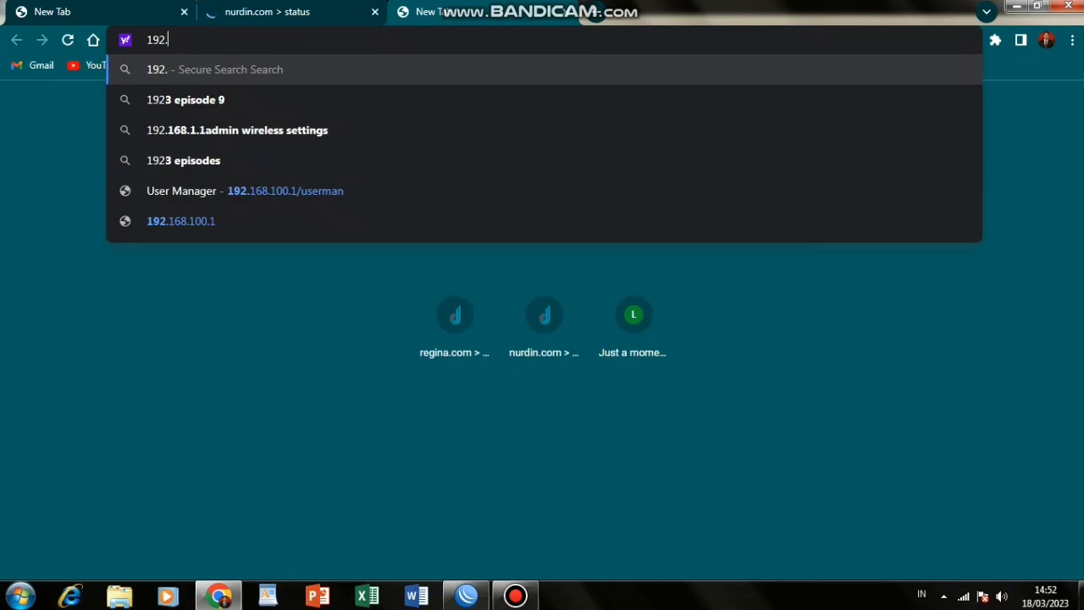
pyautogui.write('168')
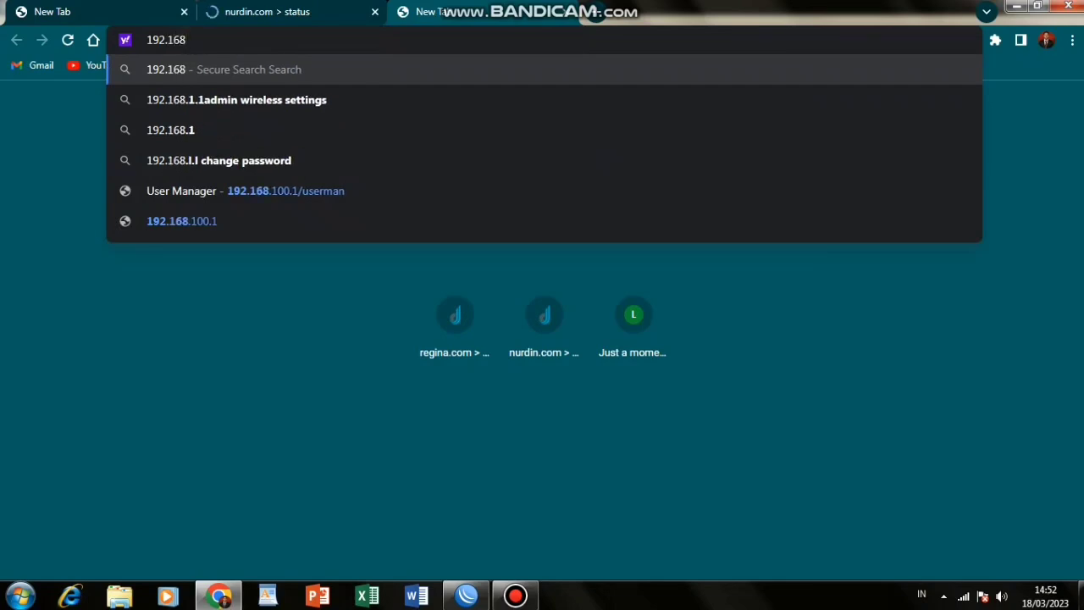
pyautogui.write('.')
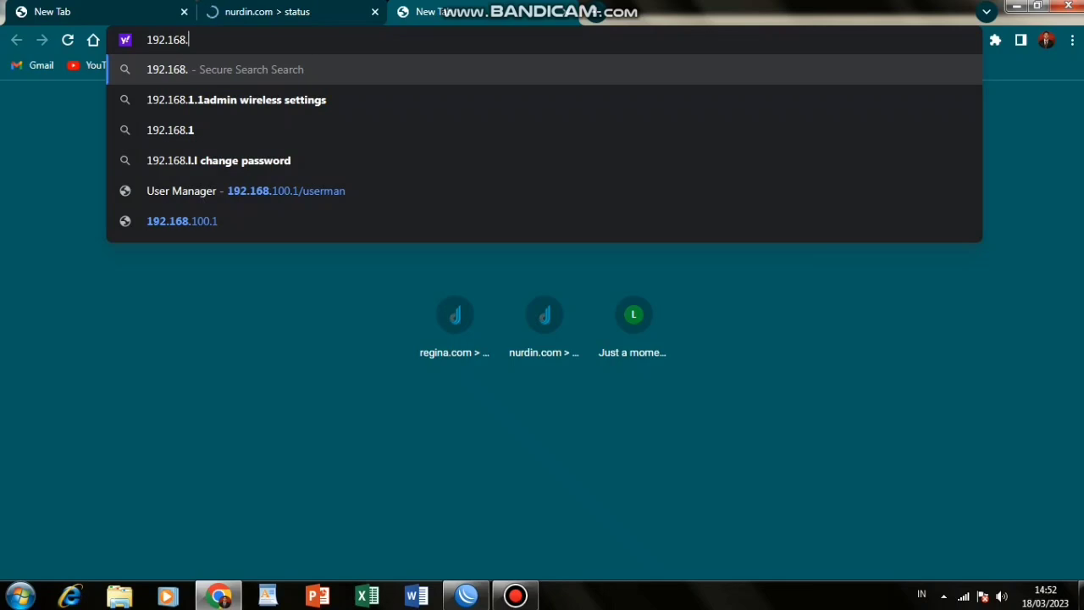
pyautogui.write('100.1/u')
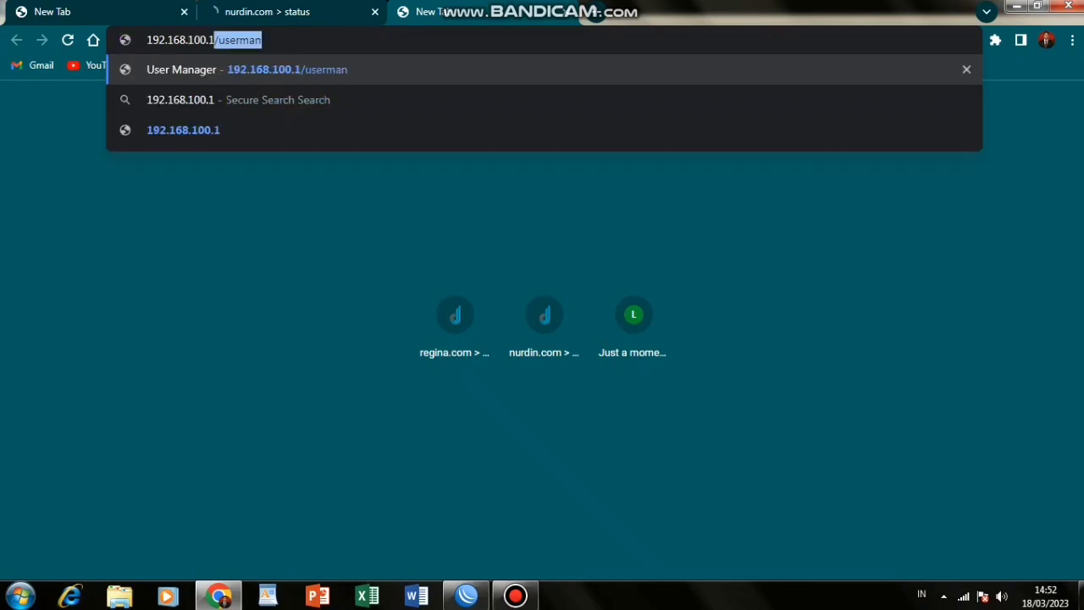
pyautogui.press('Right')
pyautogui.press('Return')
pyautogui.write('admin')
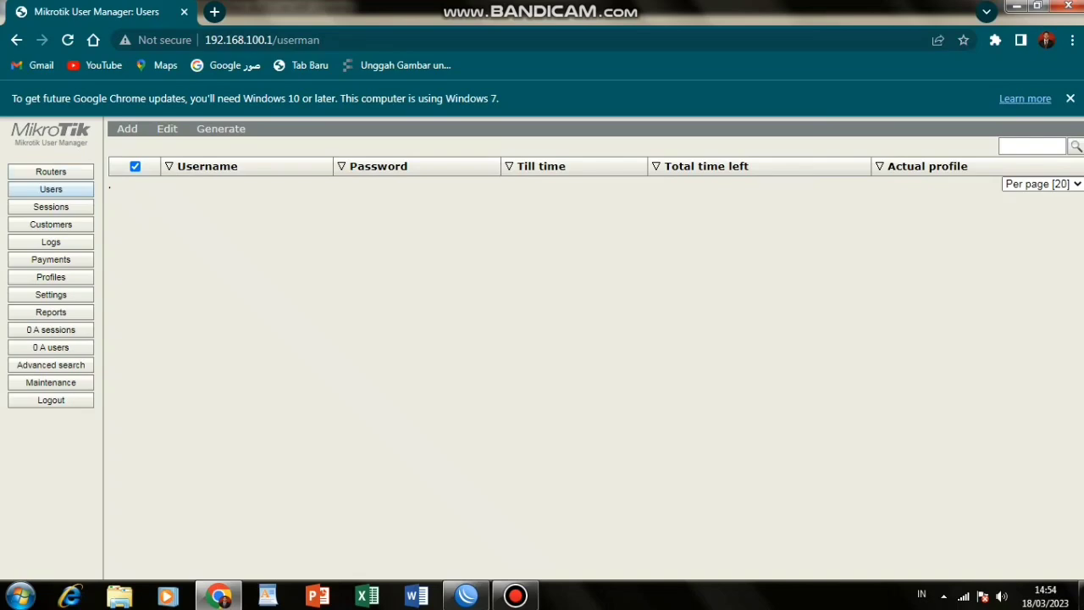
# Add a router named after the hotspot at 127.0.0.1 with a shared secret and +07:00 time zone.
pyautogui.click(51, 171)
pyautogui.click(127, 128)
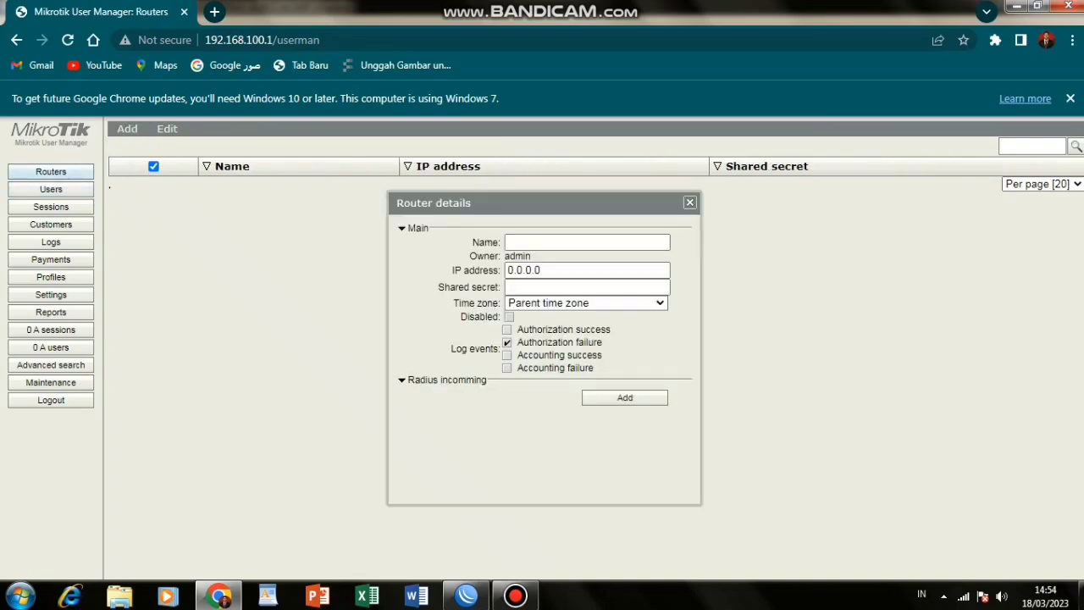
pyautogui.write('hospot nurdin')
pyautogui.press('Tab')
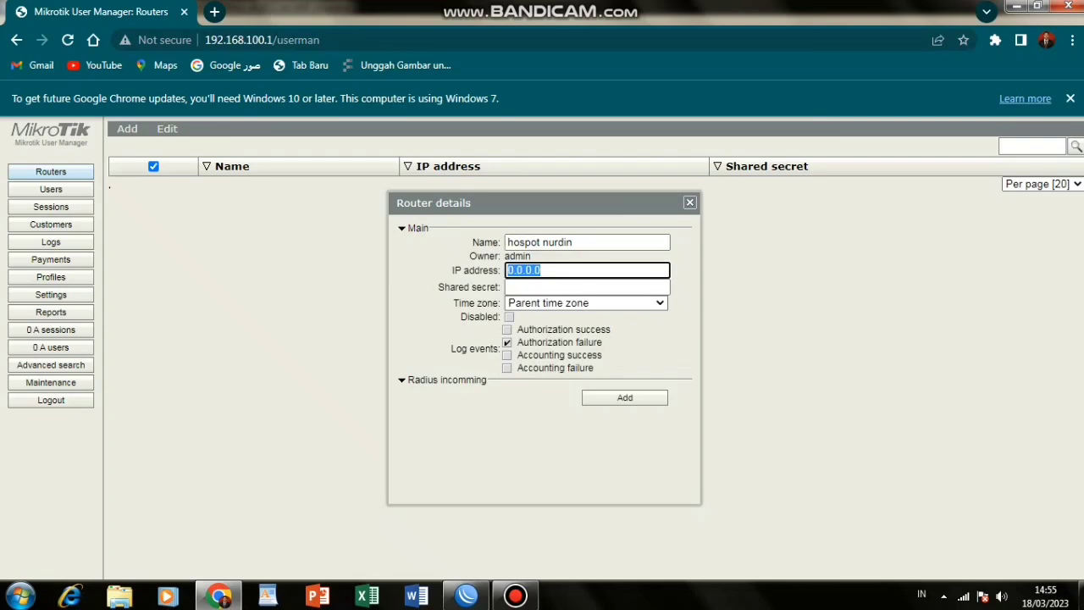
pyautogui.write('127.0.0.1')
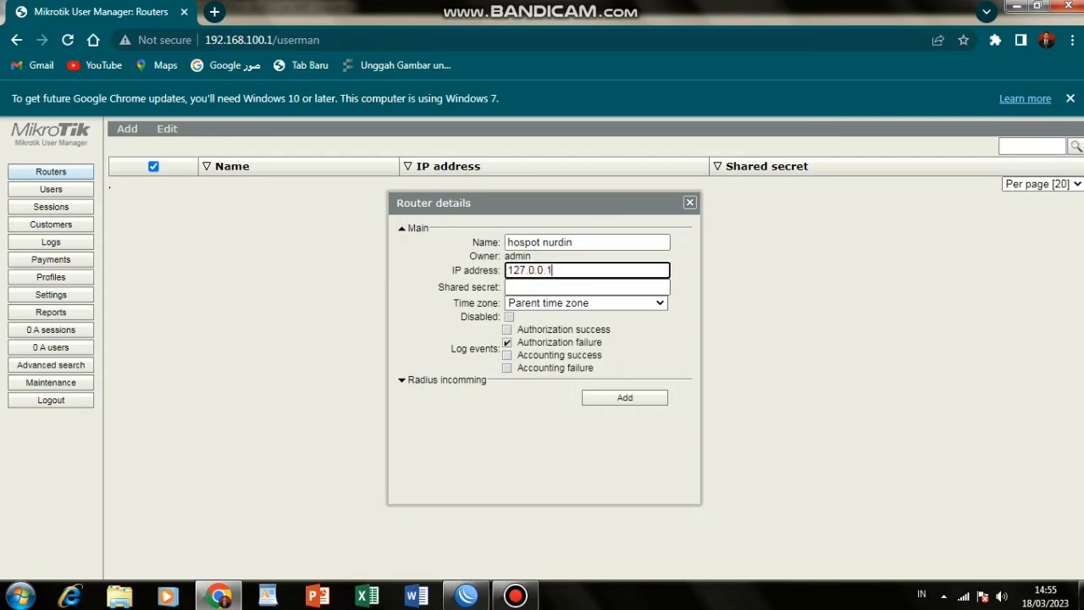
pyautogui.press('Tab')
pyautogui.write('12')
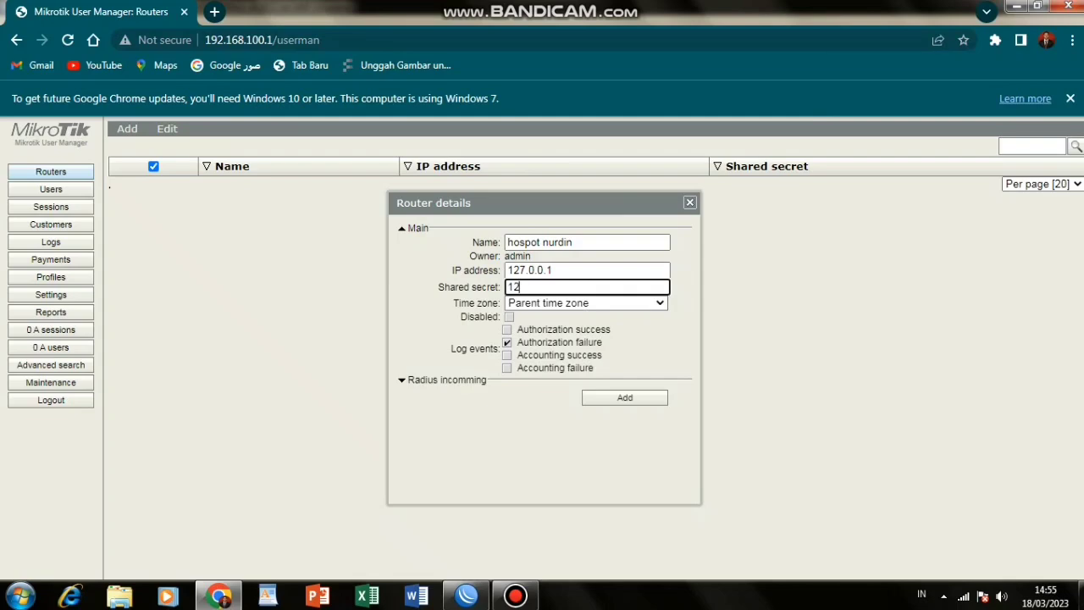
pyautogui.write('3456')
pyautogui.click(586, 303)
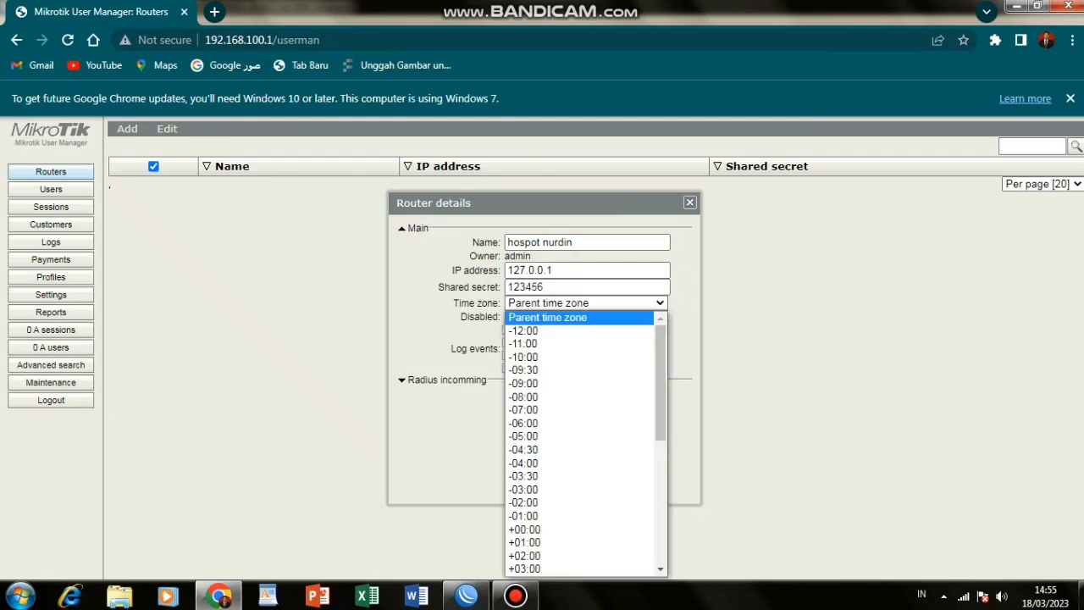
pyautogui.scroll(-3, 579, 444)
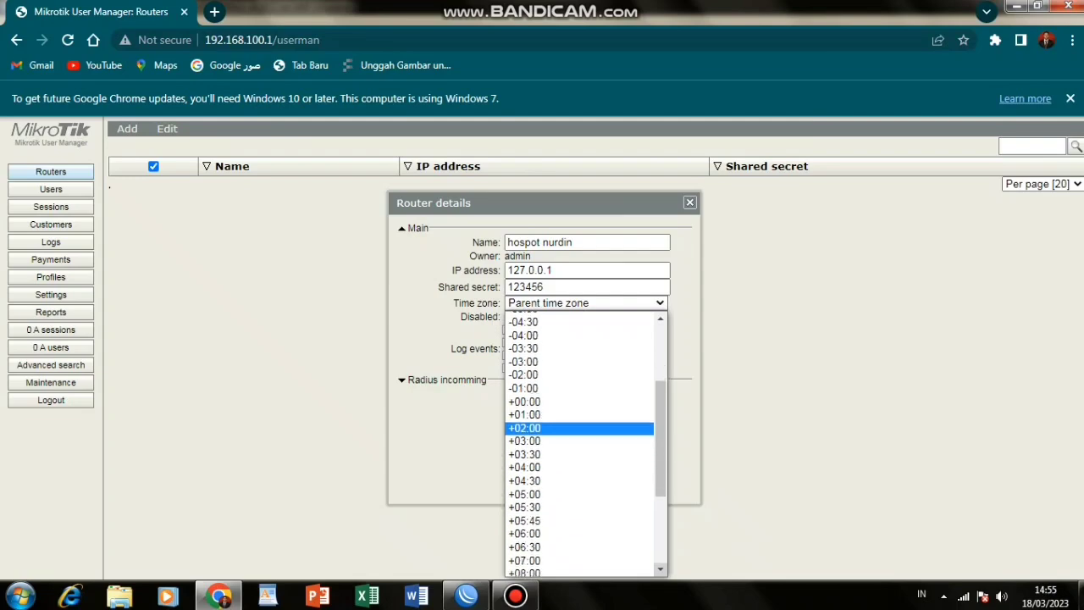
pyautogui.click(579, 528)
pyautogui.click(624, 397)
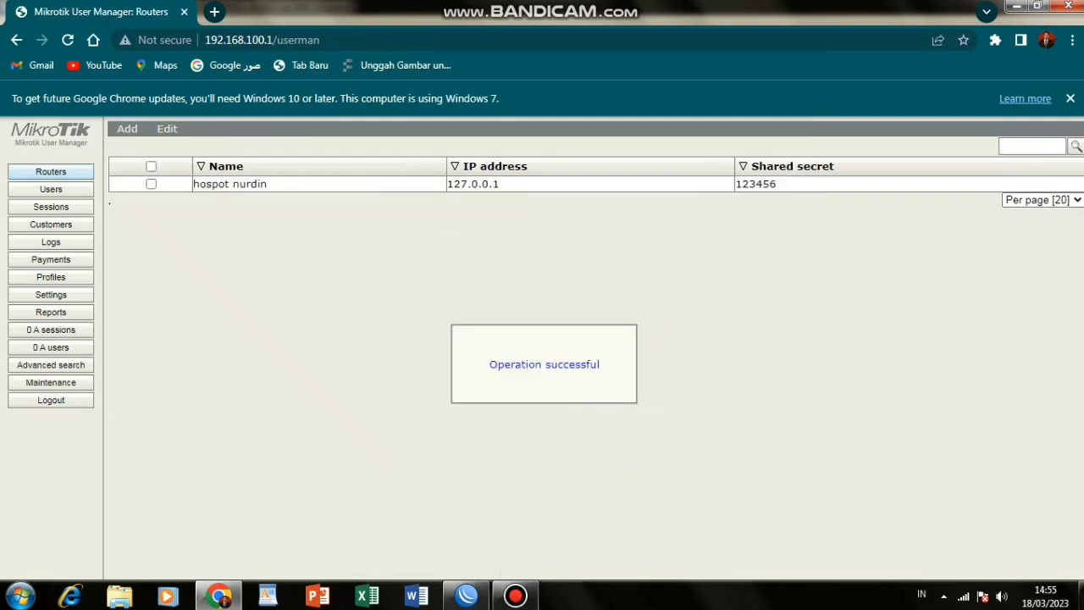
# Create a new limitation named 'akses internet 07.00-16.00' under Profiles > Limitations.
pyautogui.click(51, 295)
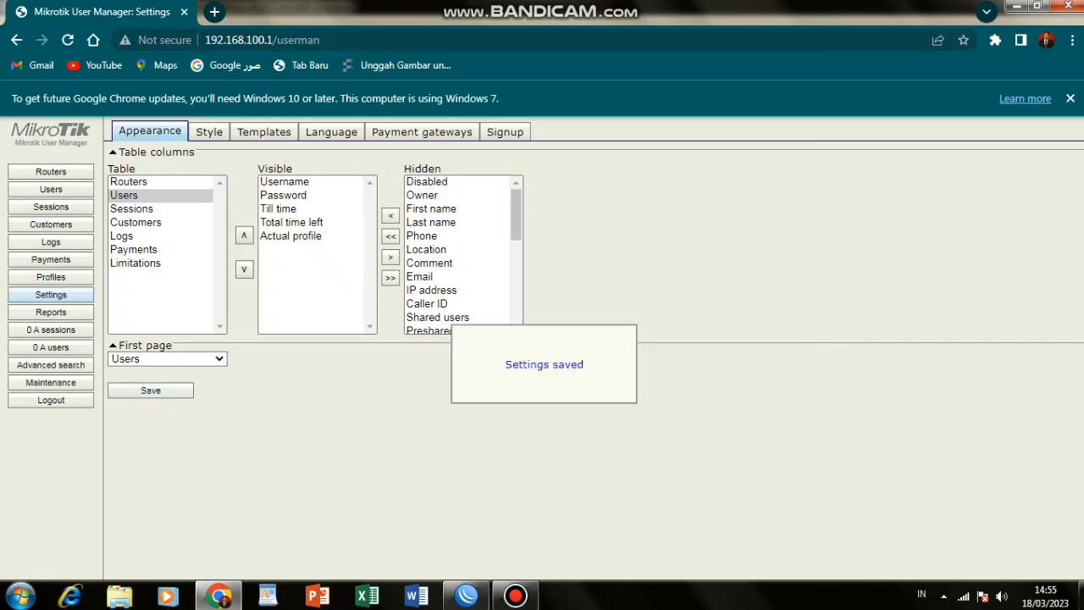
pyautogui.click(51, 277)
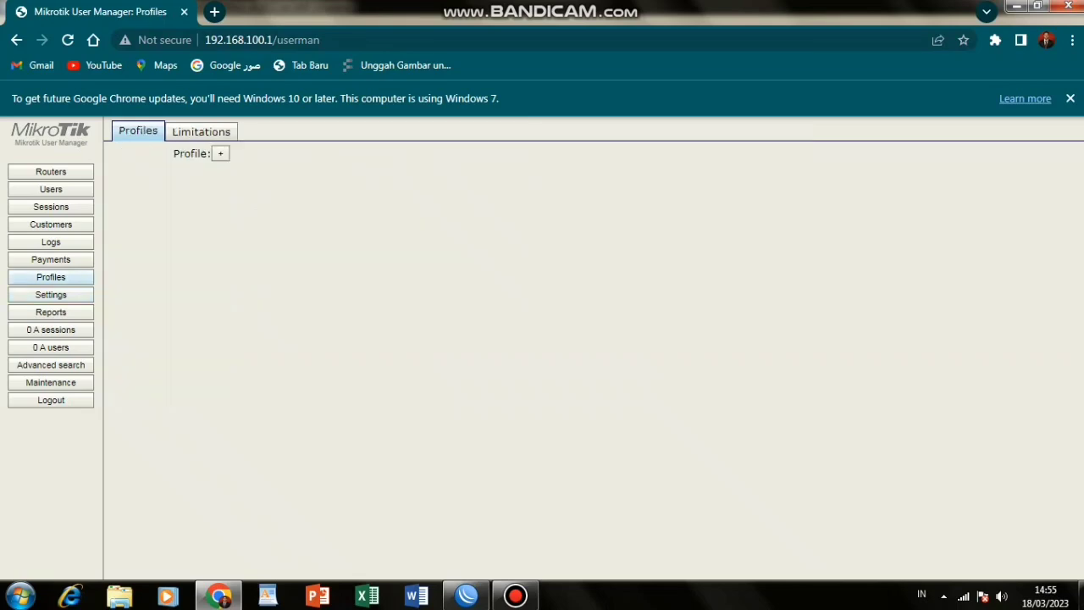
pyautogui.click(201, 131)
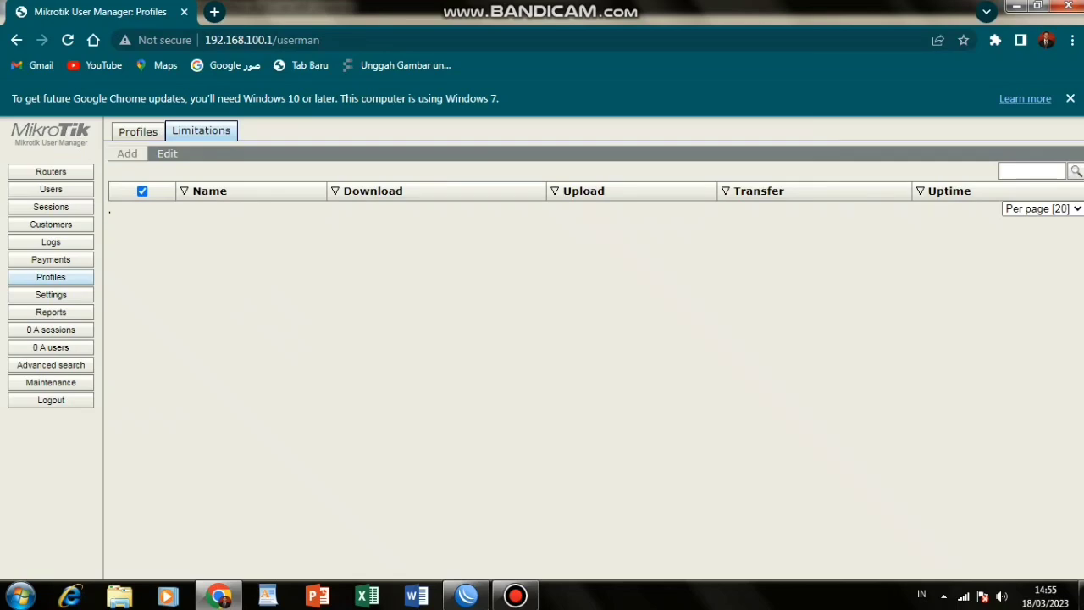
pyautogui.click(127, 153)
pyautogui.click(130, 170)
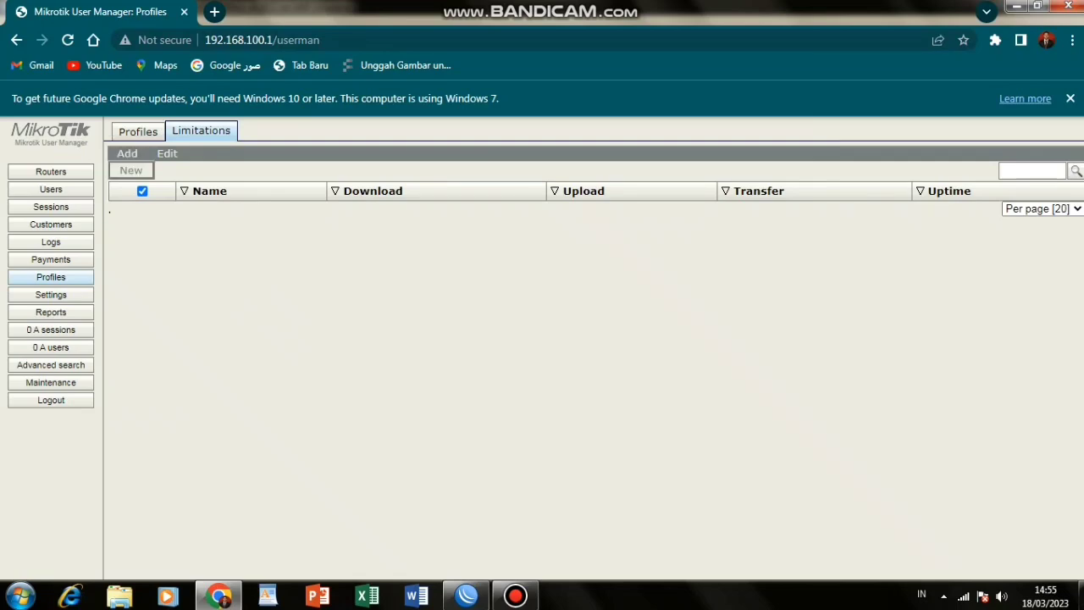
pyautogui.click(586, 170)
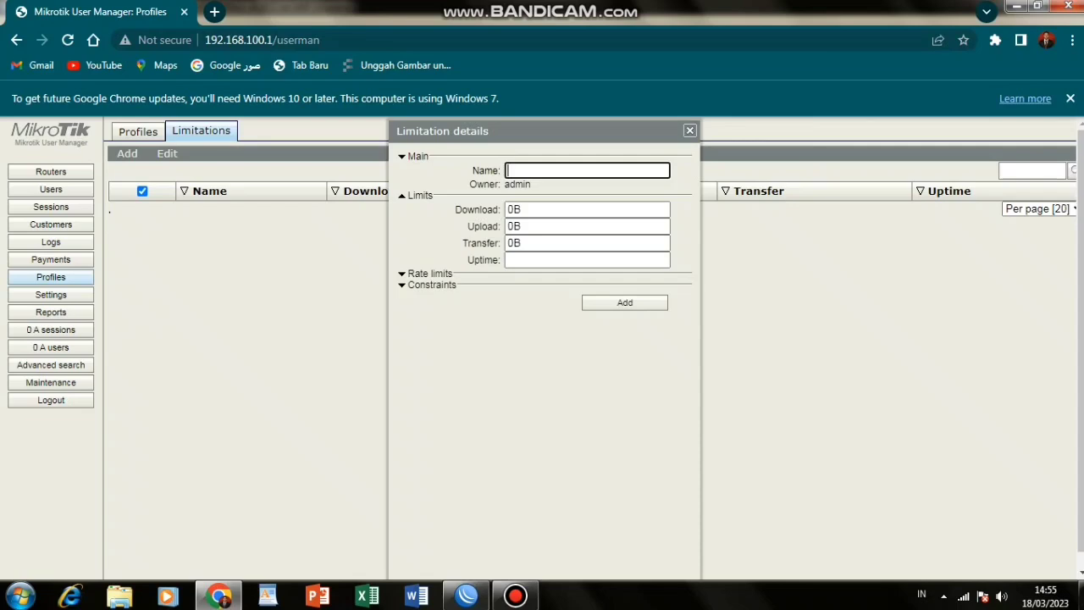
pyautogui.write('akses internet 07.00')
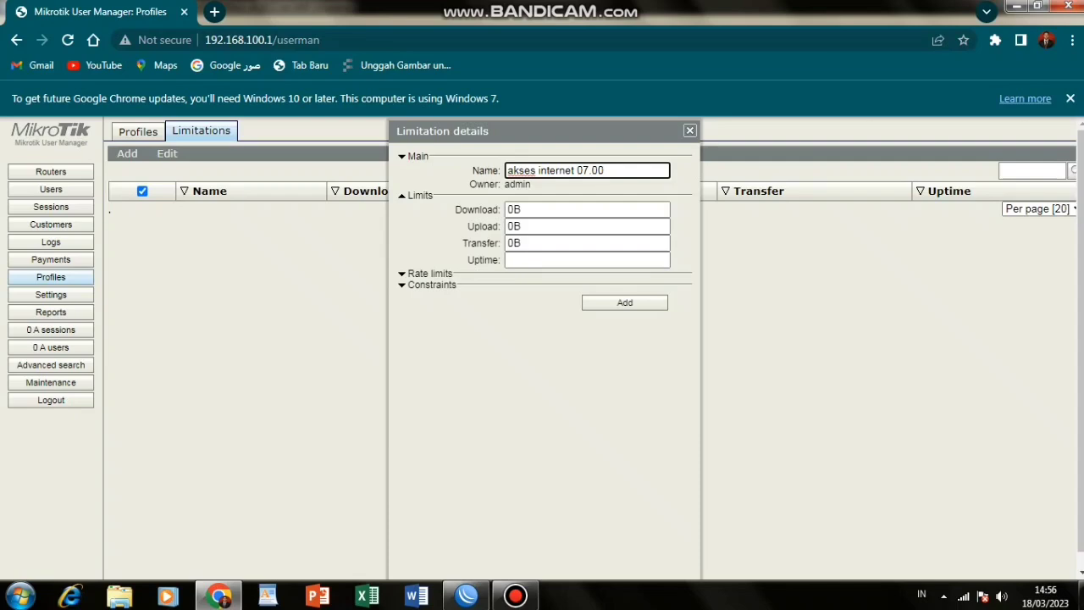
pyautogui.write('-16.00')
pyautogui.press('Return')
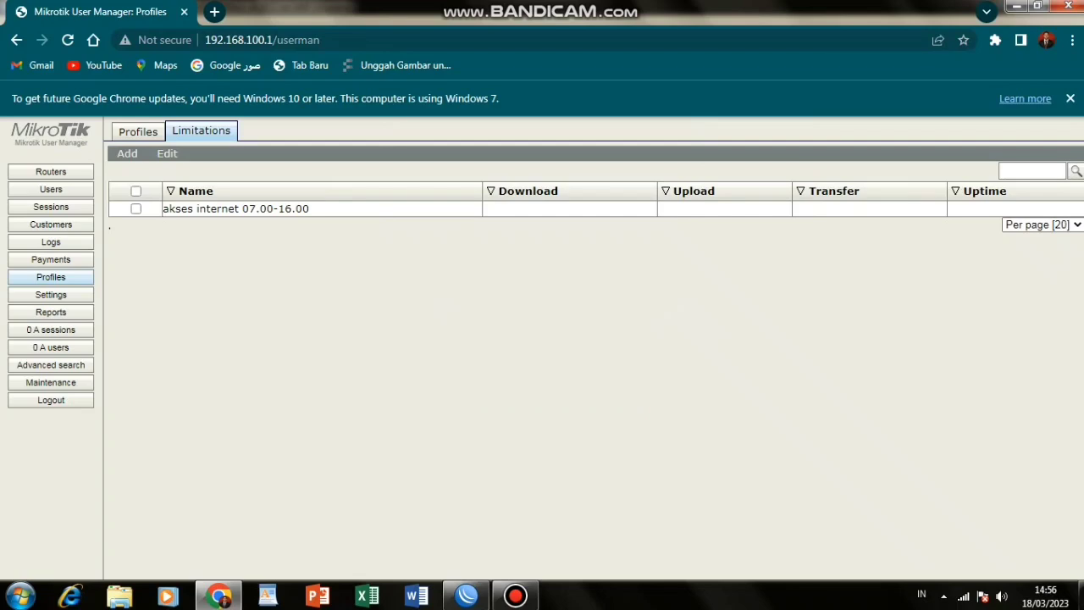
# Create a new profile named 'pembatasan akses internet 07.00-16.00'.
pyautogui.click(138, 131)
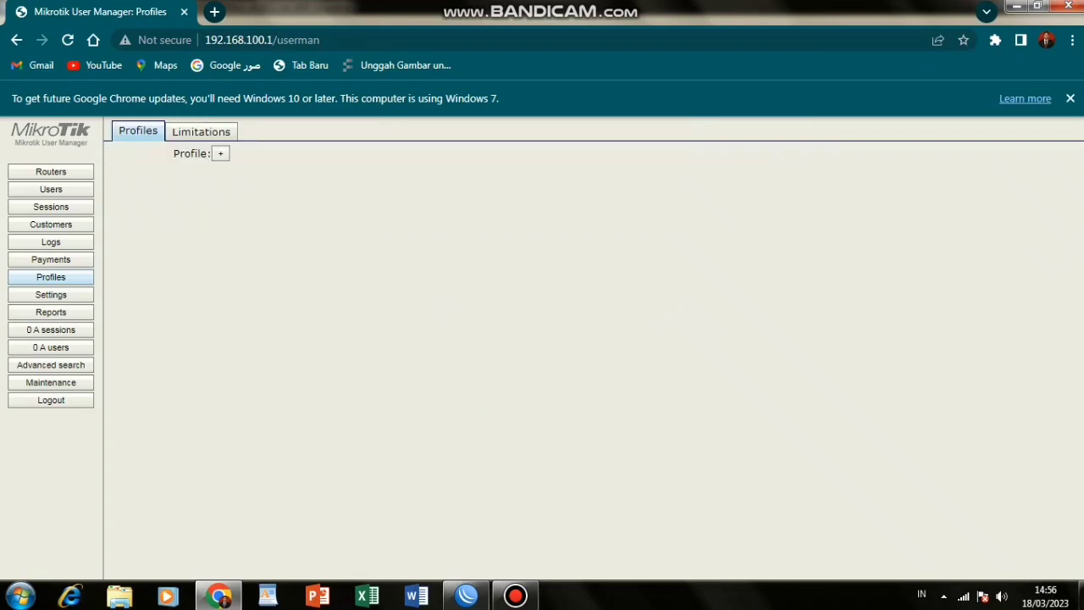
pyautogui.click(220, 153)
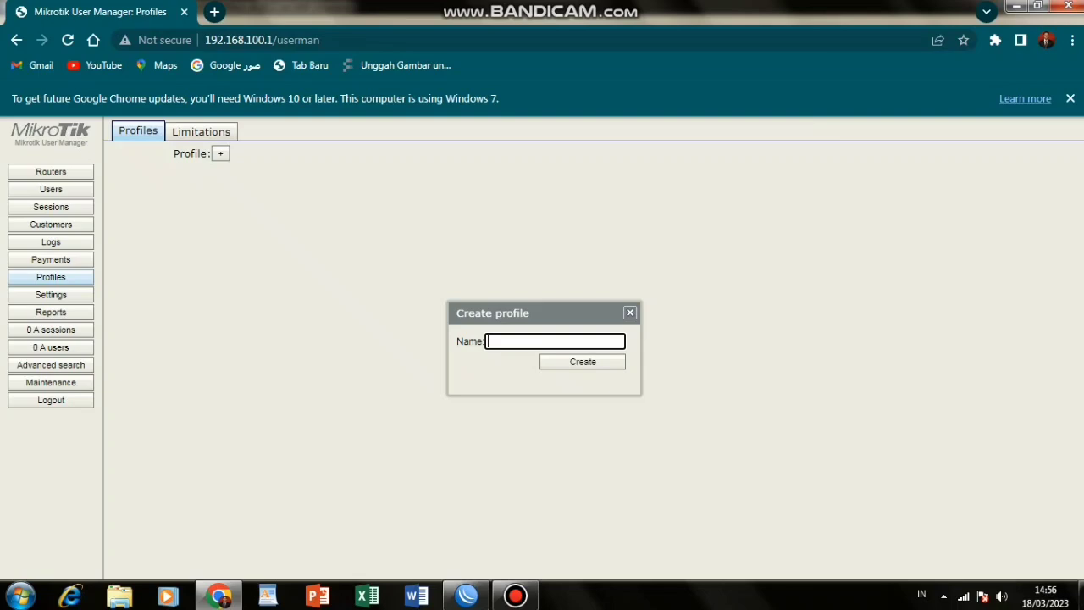
pyautogui.write('pembatasan akses inter')
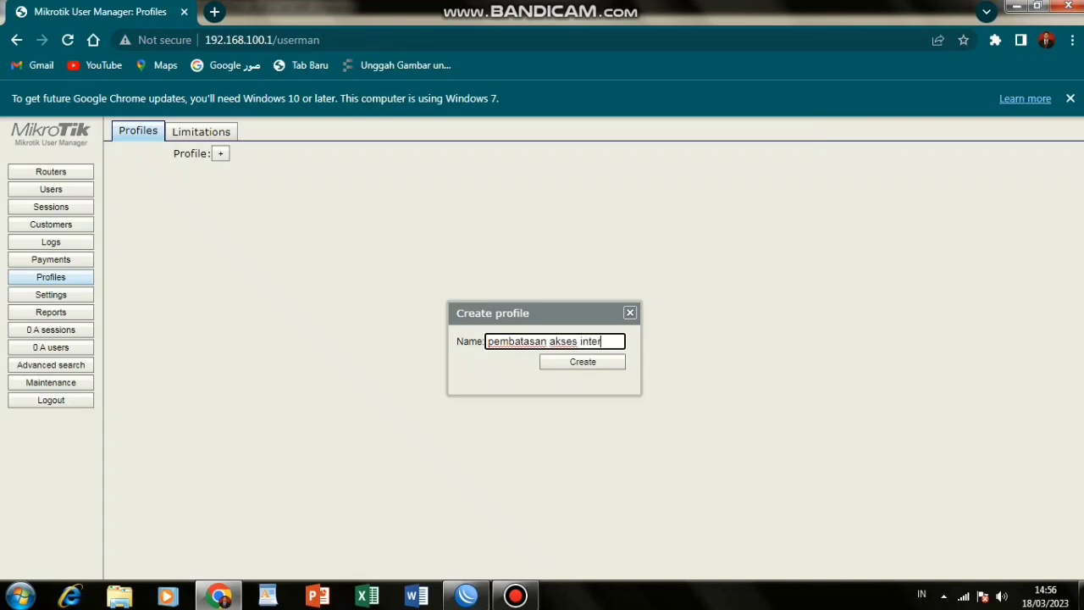
pyautogui.write('net 07.00-16')
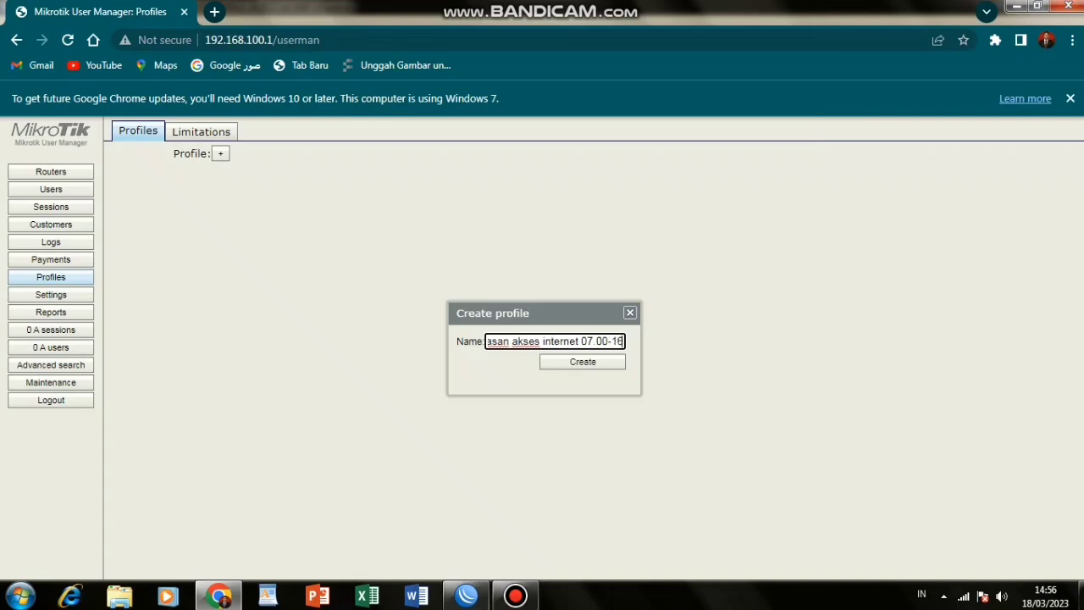
pyautogui.write('.00')
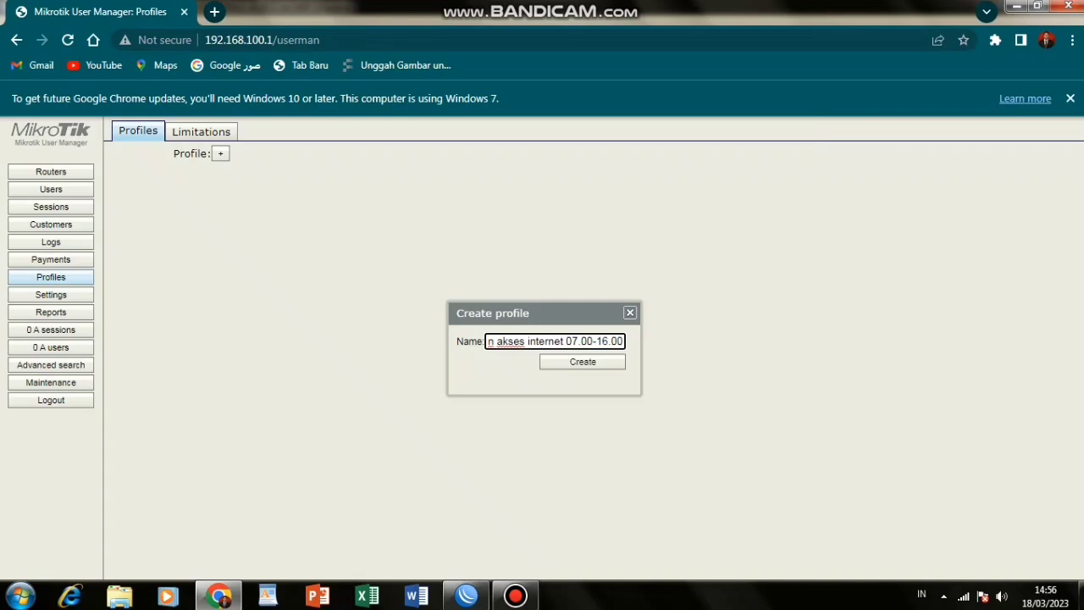
pyautogui.press('Return')
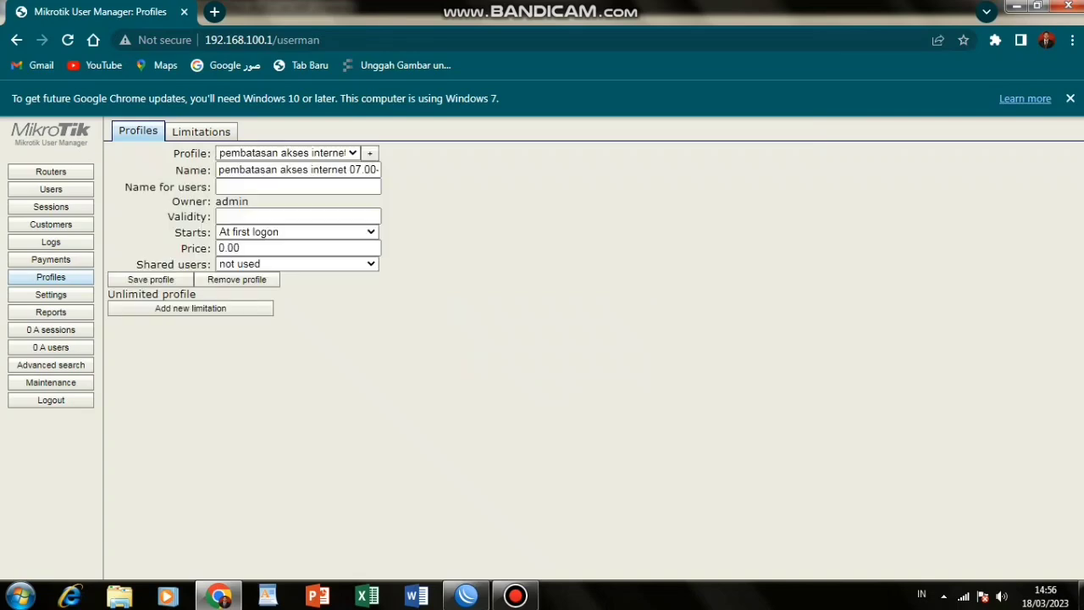
# Add a 7:00–15:59:59 period to the profile using the 'akses internet 07.00-16.00' limitation.
pyautogui.click(190, 308)
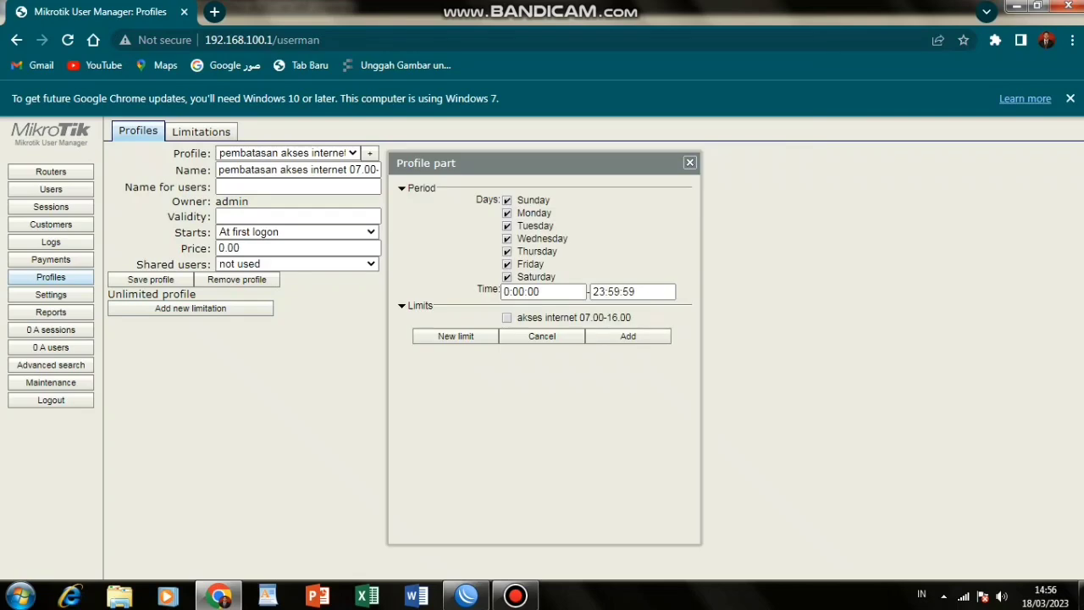
pyautogui.click(510, 291)
pyautogui.write('7')
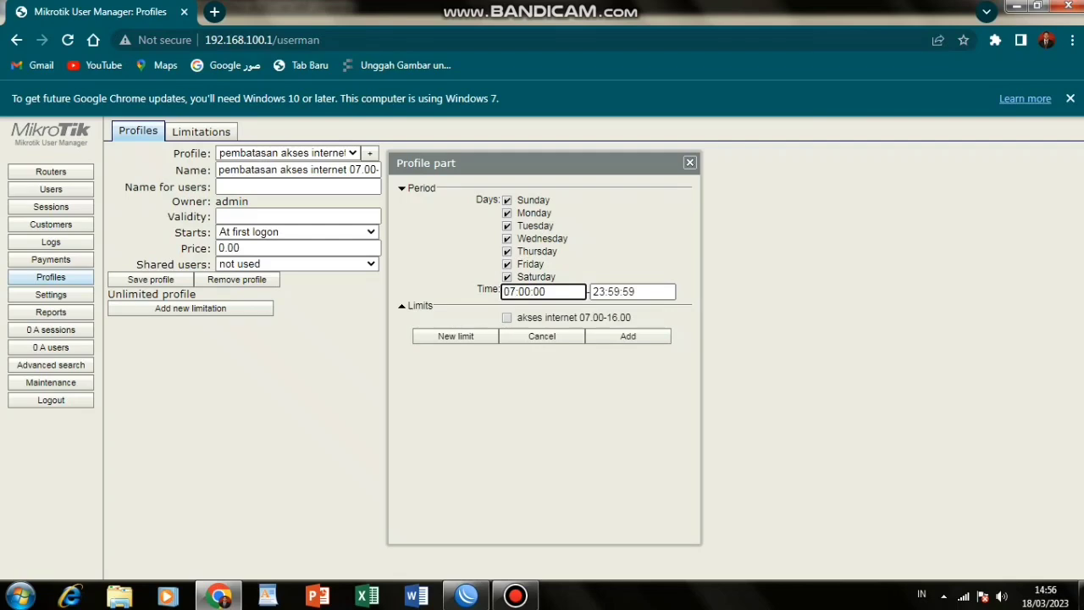
pyautogui.press('Tab')
pyautogui.write('15')
pyautogui.click(506, 317)
pyautogui.click(627, 336)
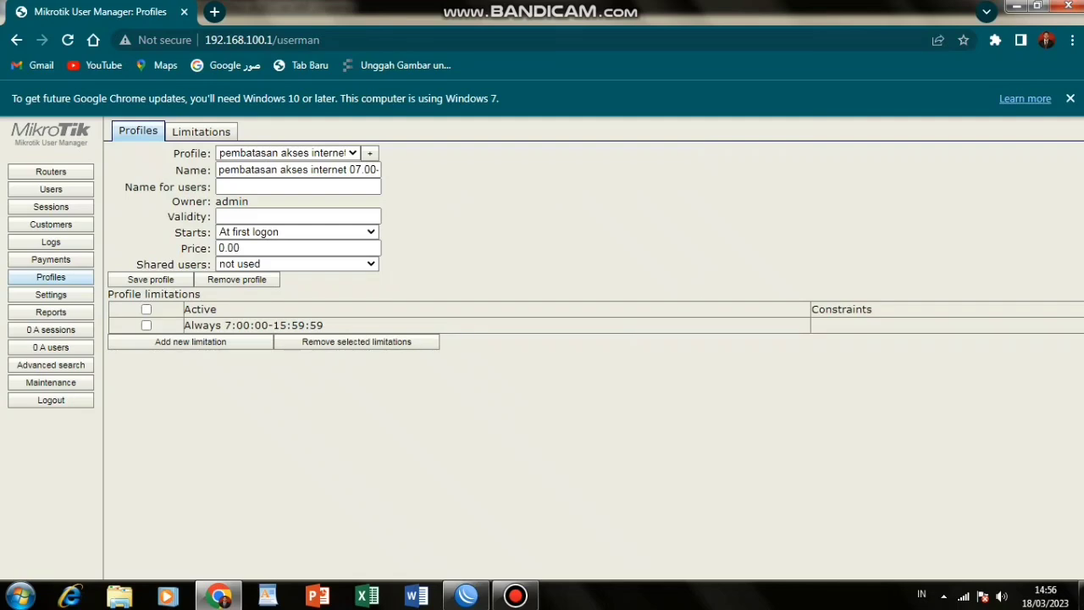
# Set shared users to Unlimited, save the profile, and go to the Users list.
pyautogui.click(370, 265)
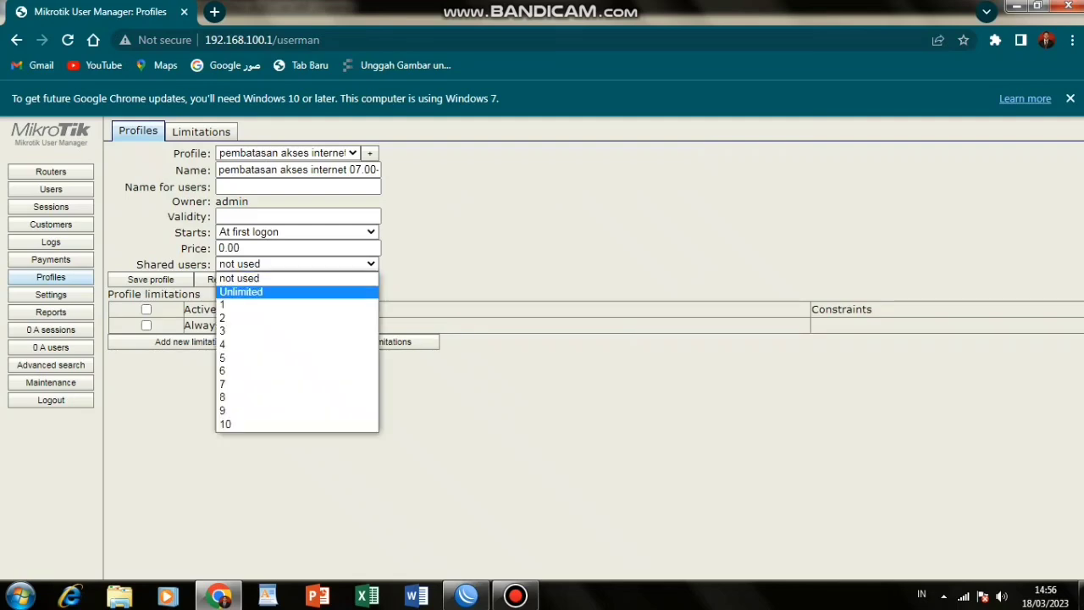
pyautogui.click(288, 291)
pyautogui.click(151, 280)
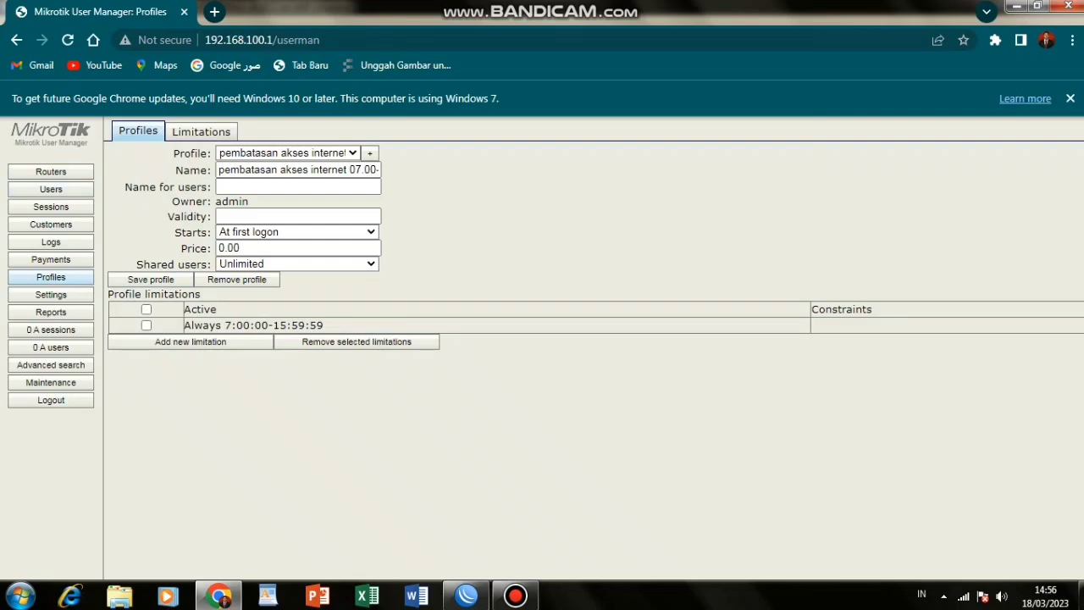
pyautogui.click(51, 190)
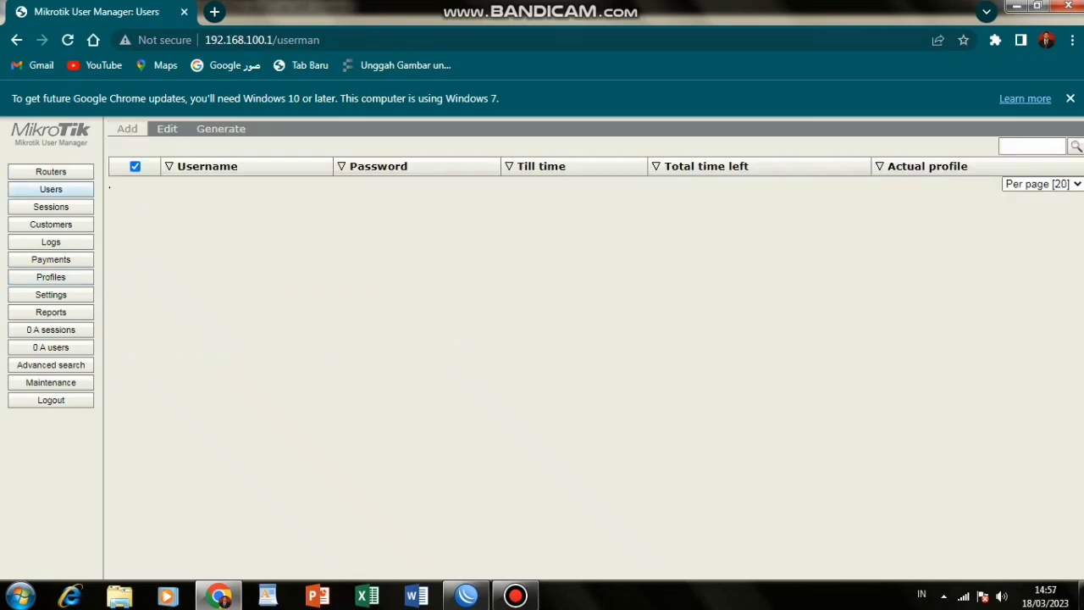
# Batch-generate 20 users with prefix din and 3-character usernames and passwords, then return to WinBox.
pyautogui.click(127, 129)
pyautogui.click(133, 160)
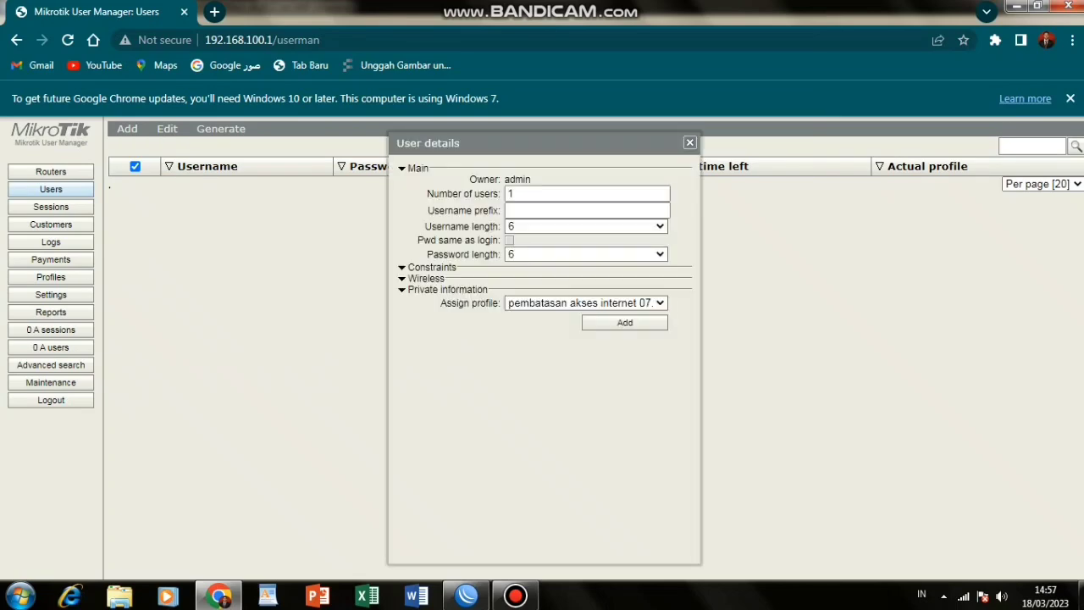
pyautogui.click(527, 194)
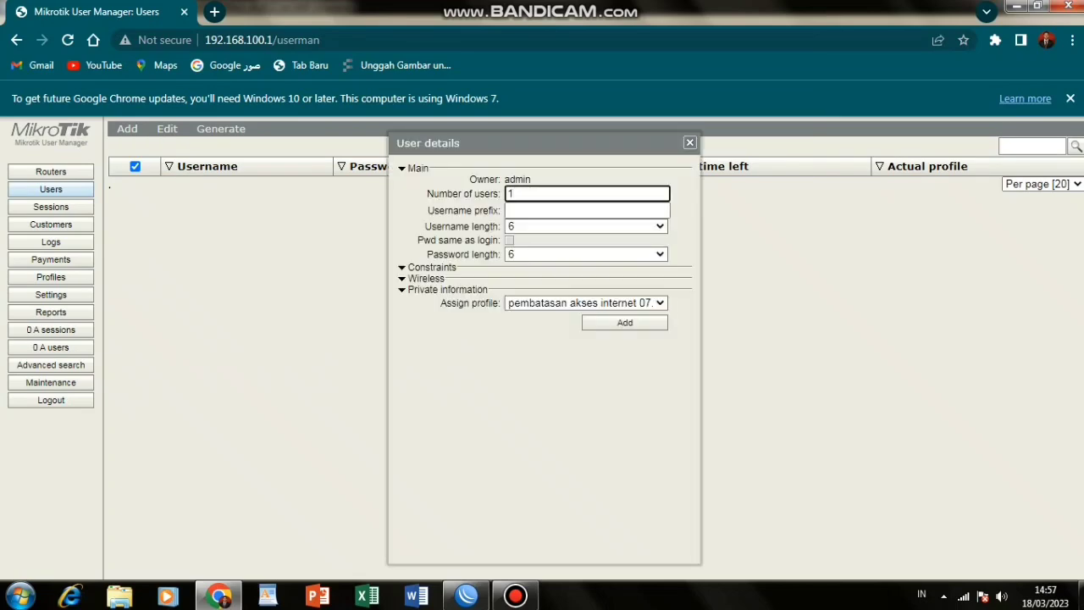
pyautogui.press('BackSpace')
pyautogui.write('20')
pyautogui.click(509, 210)
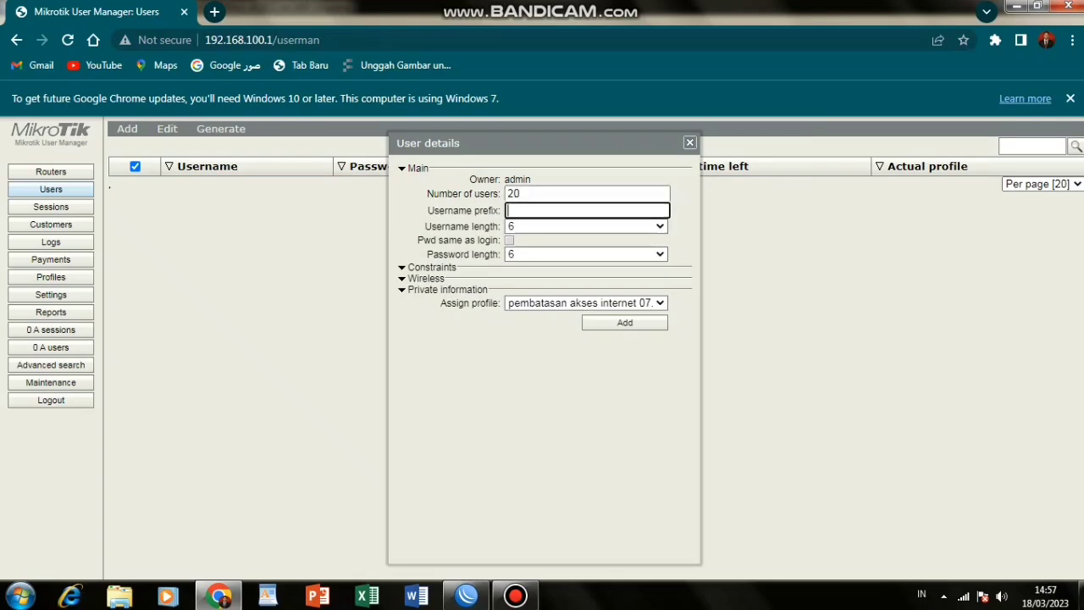
pyautogui.write('din')
pyautogui.click(586, 226)
pyautogui.click(586, 241)
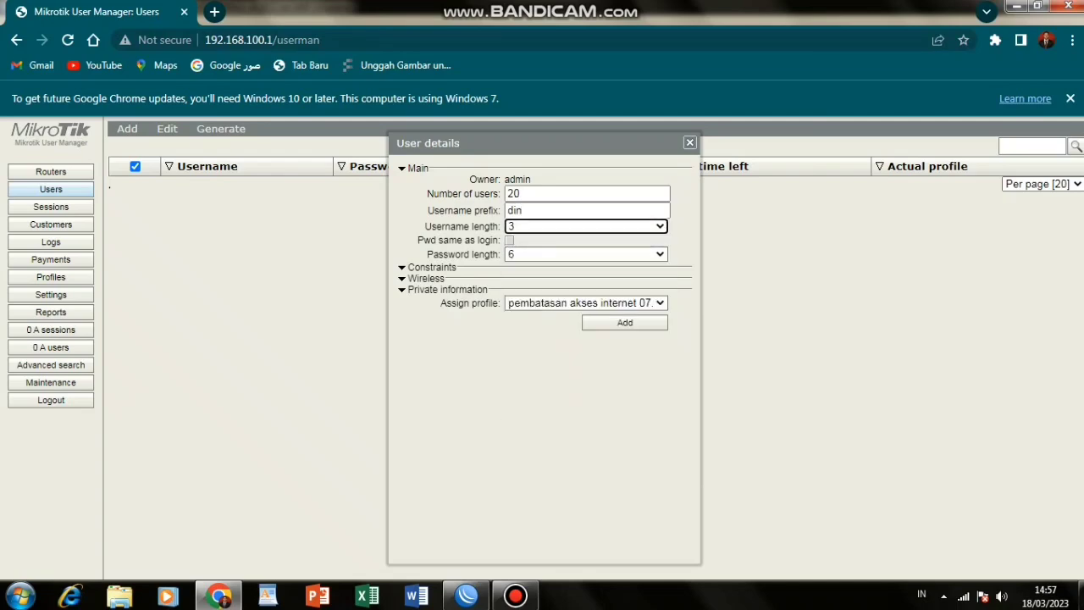
pyautogui.click(586, 254)
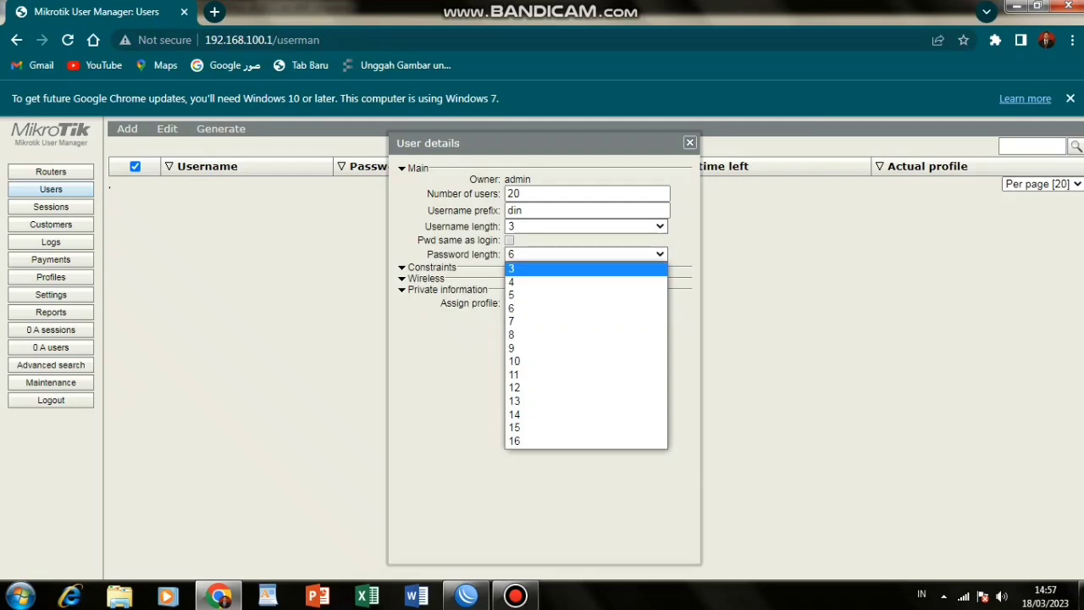
pyautogui.click(586, 270)
pyautogui.click(625, 323)
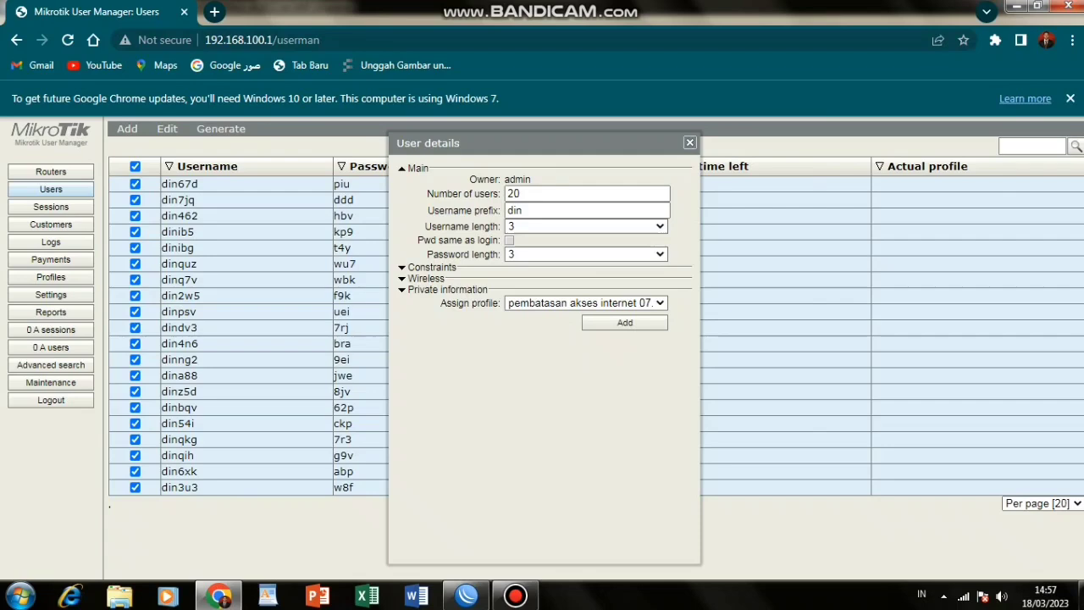
pyautogui.click(466, 596)
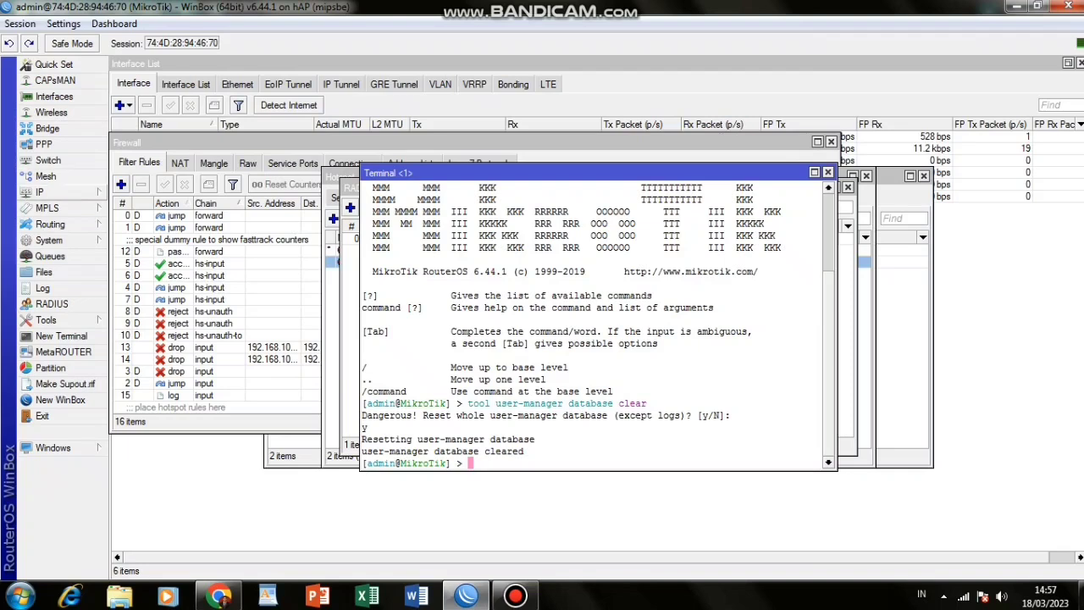
# Enable the web proxy with a cache administrator e-mail and Cache On Disk, and apply it.
pyautogui.click(40, 192)
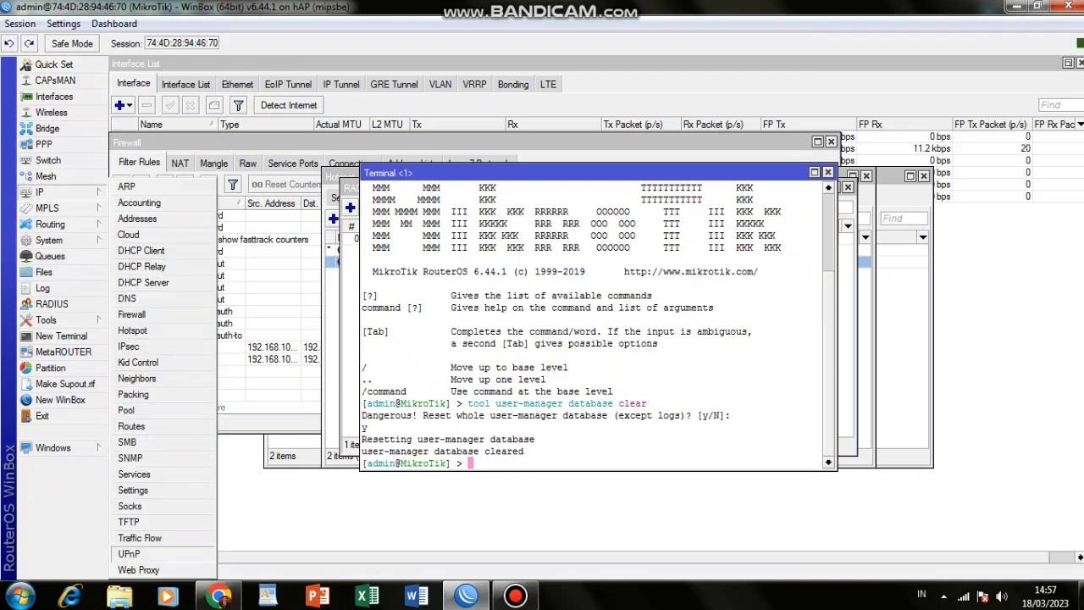
pyautogui.click(138, 569)
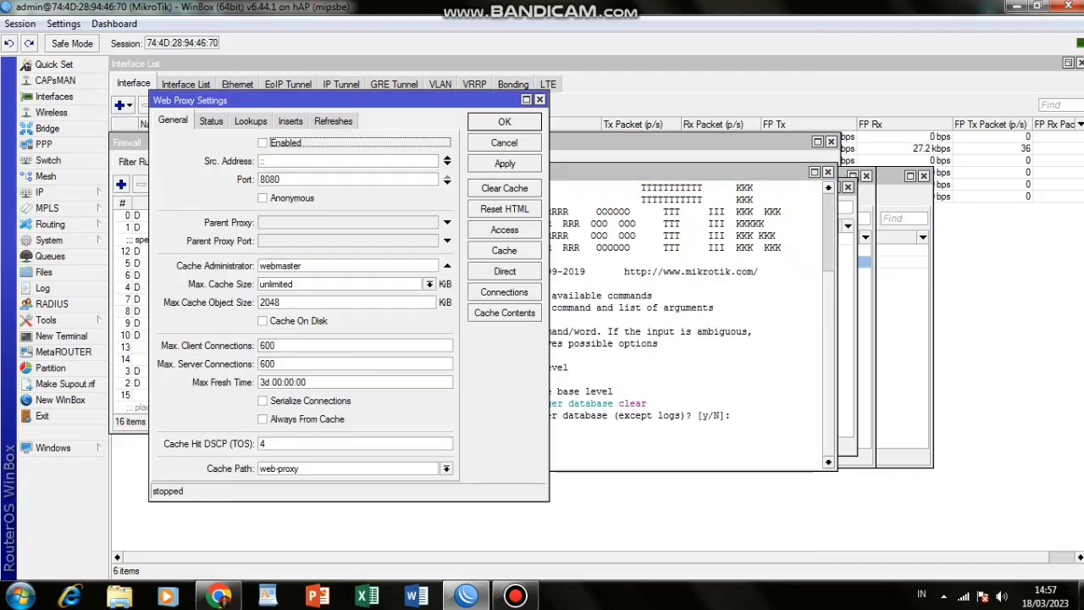
pyautogui.click(263, 143)
pyautogui.moveTo(304, 266); pyautogui.dragTo(258, 266)
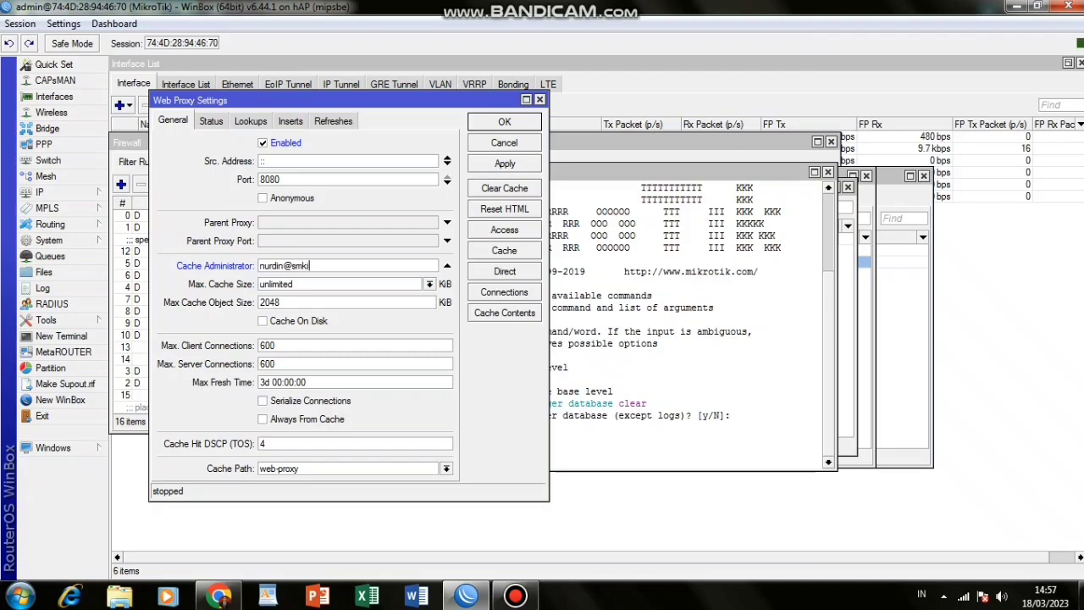
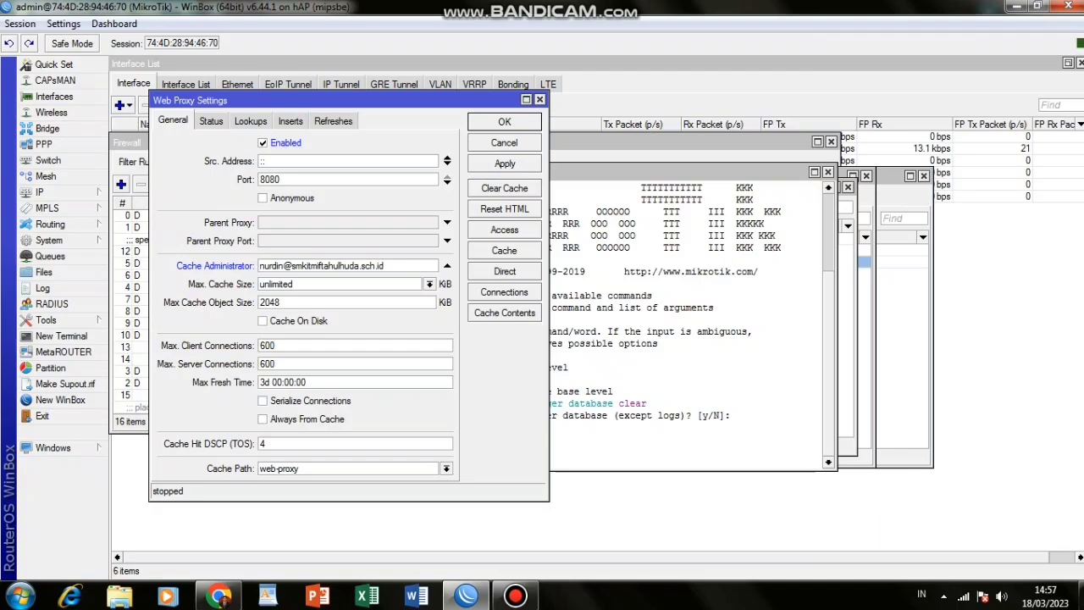
pyautogui.click(263, 321)
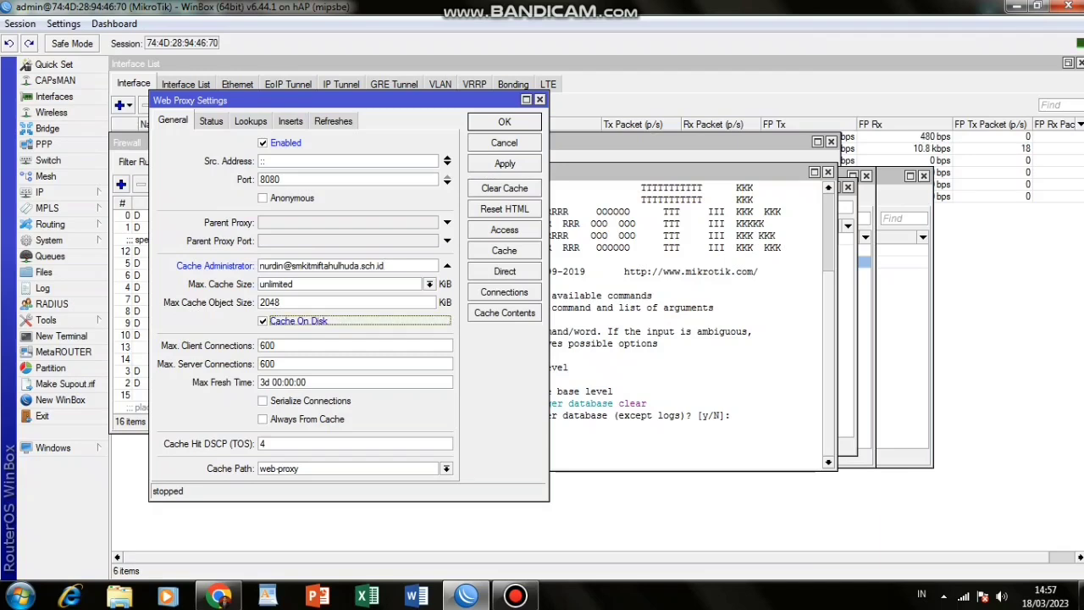
pyautogui.click(504, 164)
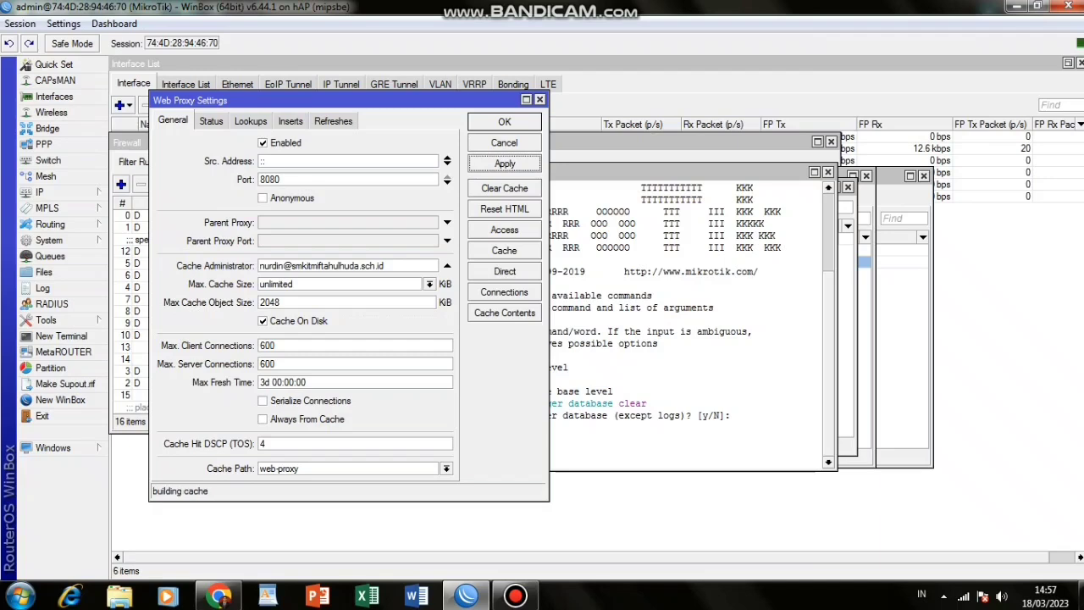
pyautogui.click(504, 230)
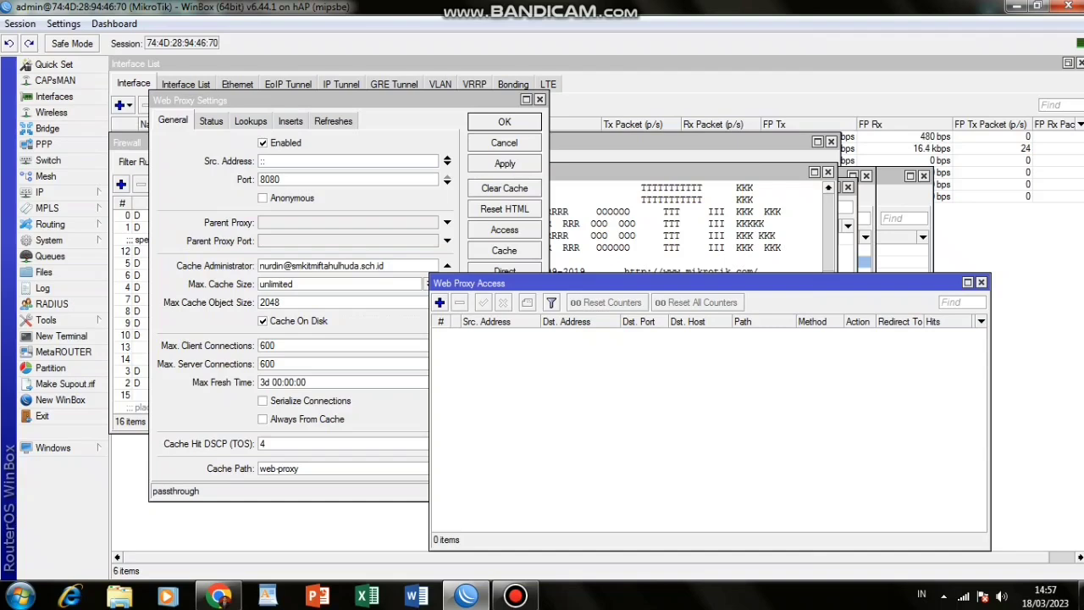
pyautogui.click(440, 302)
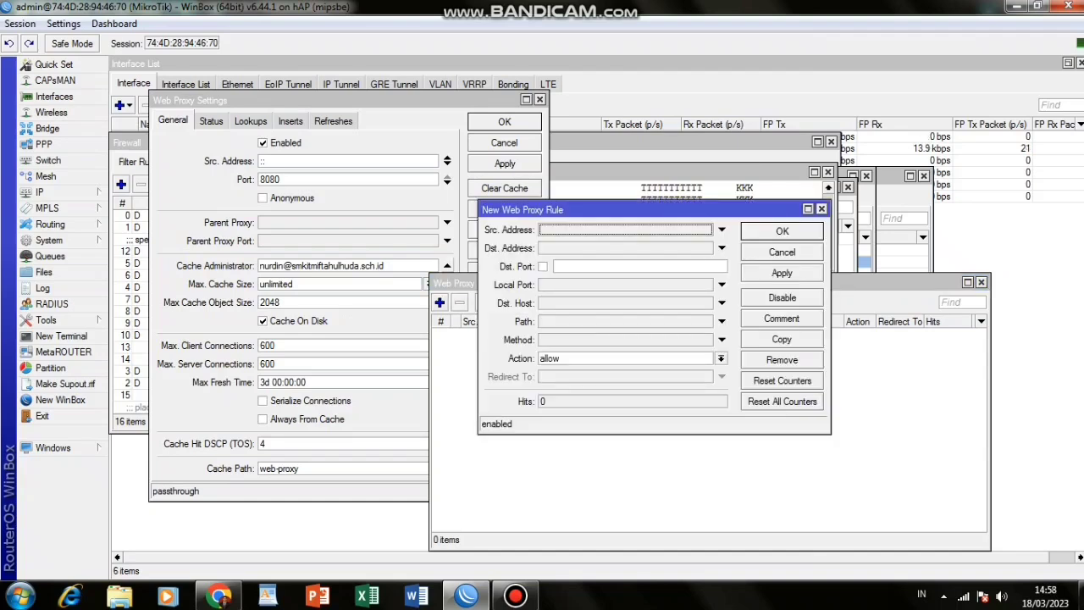
pyautogui.click(593, 266)
pyautogui.write('80')
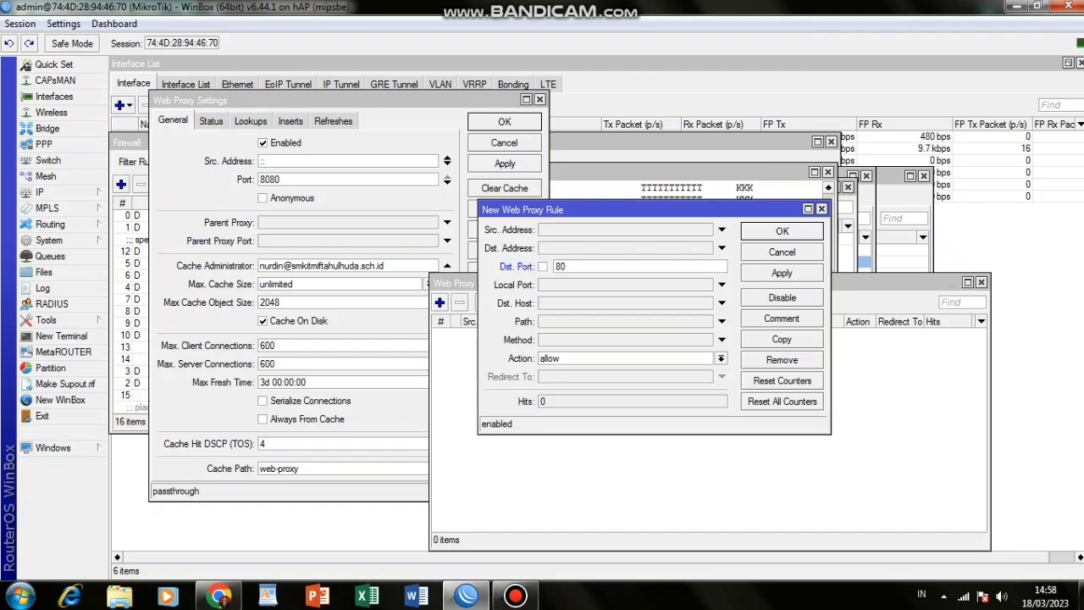
pyautogui.click(722, 302)
pyautogui.write('www')
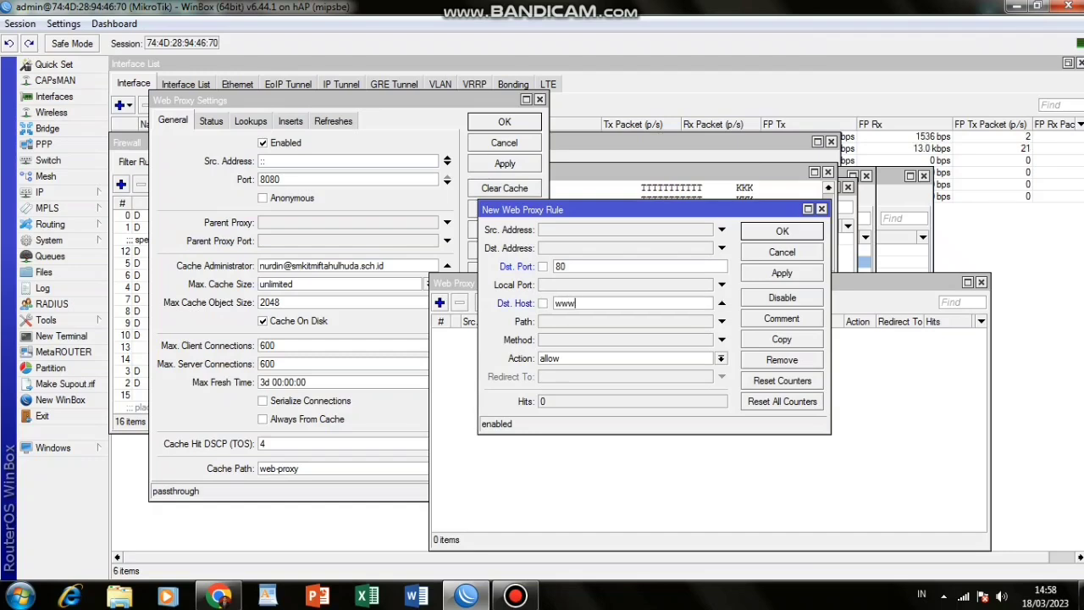
pyautogui.write('.linux.org')
pyautogui.click(720, 359)
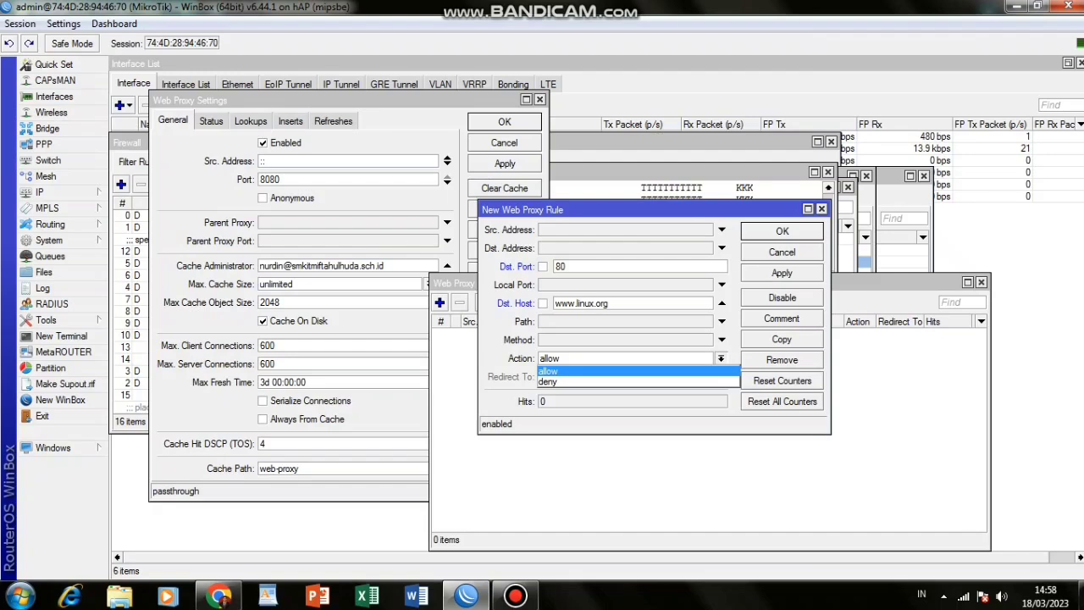
pyautogui.click(548, 382)
pyautogui.click(781, 273)
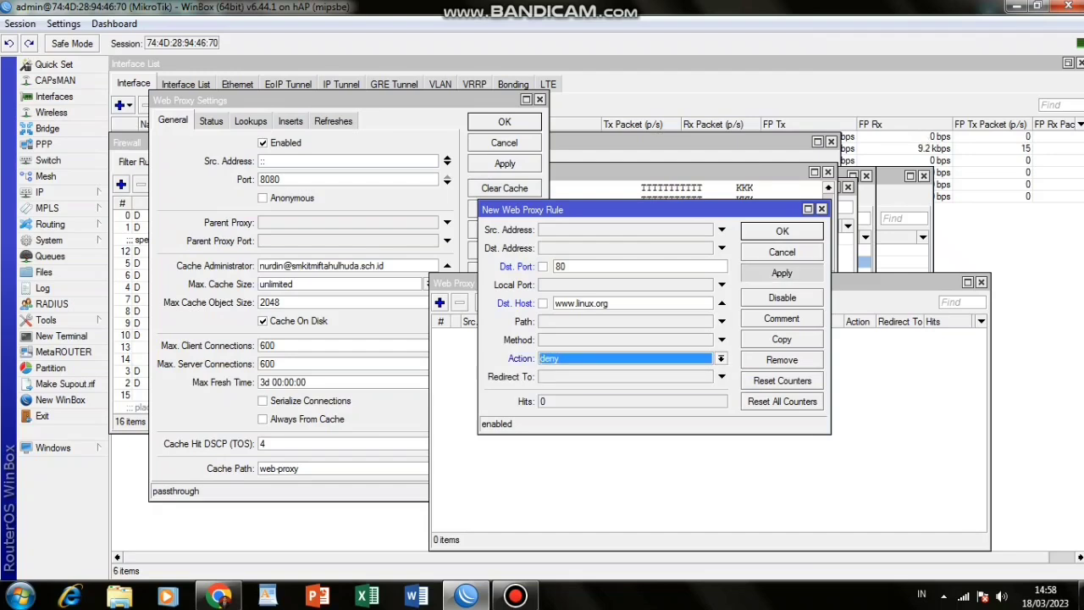
pyautogui.press('Return')
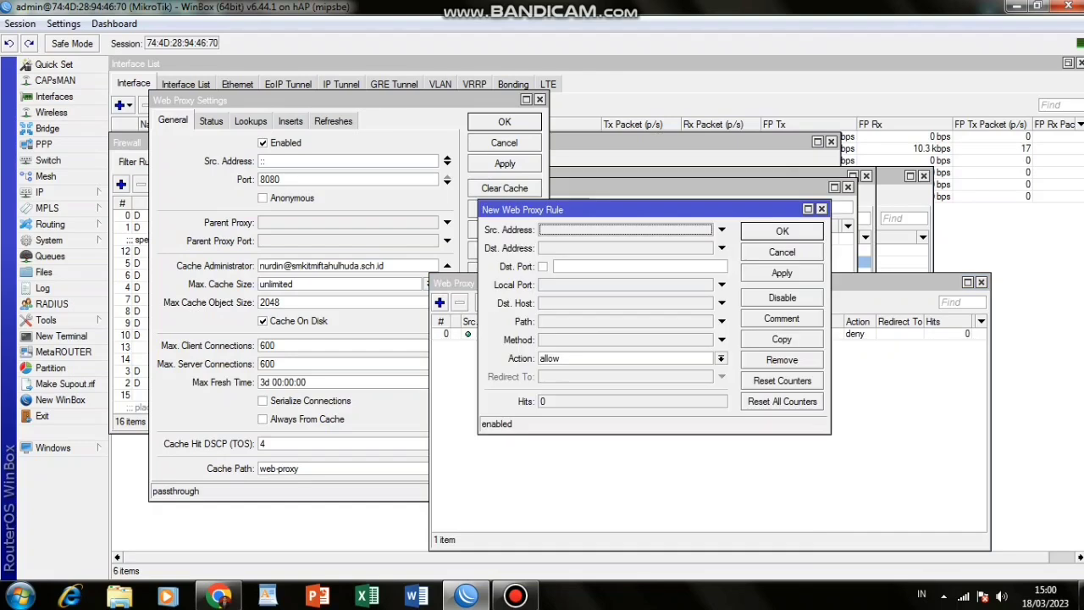
# Add a deny rule for Dst. Port 80 with path *.mp3*.
pyautogui.click(585, 266)
pyautogui.write('80')
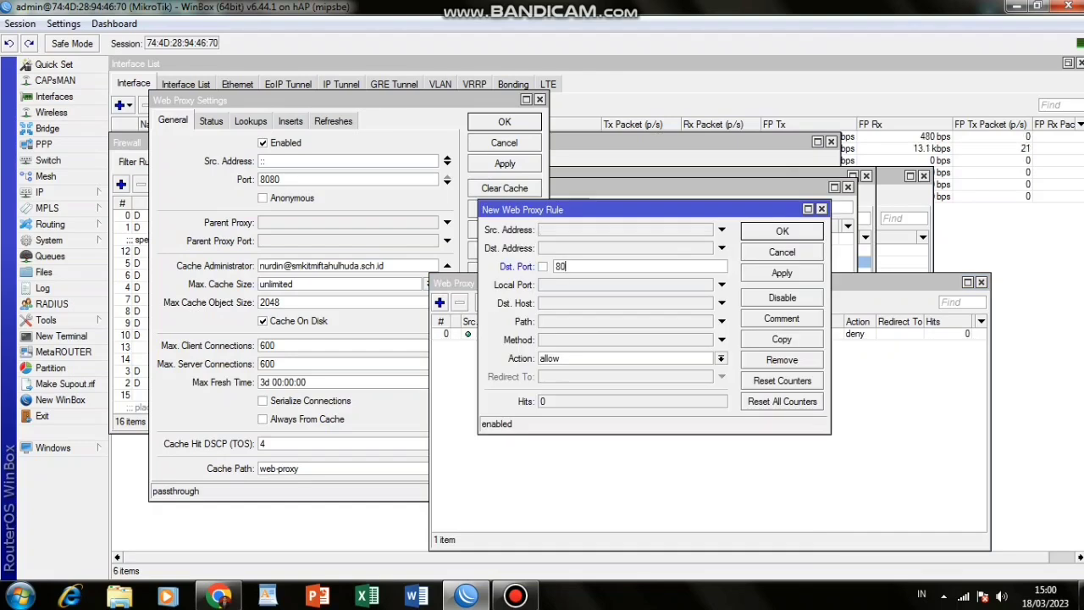
pyautogui.click(721, 321)
pyautogui.write('*.mp3*')
pyautogui.click(720, 358)
pyautogui.click(559, 380)
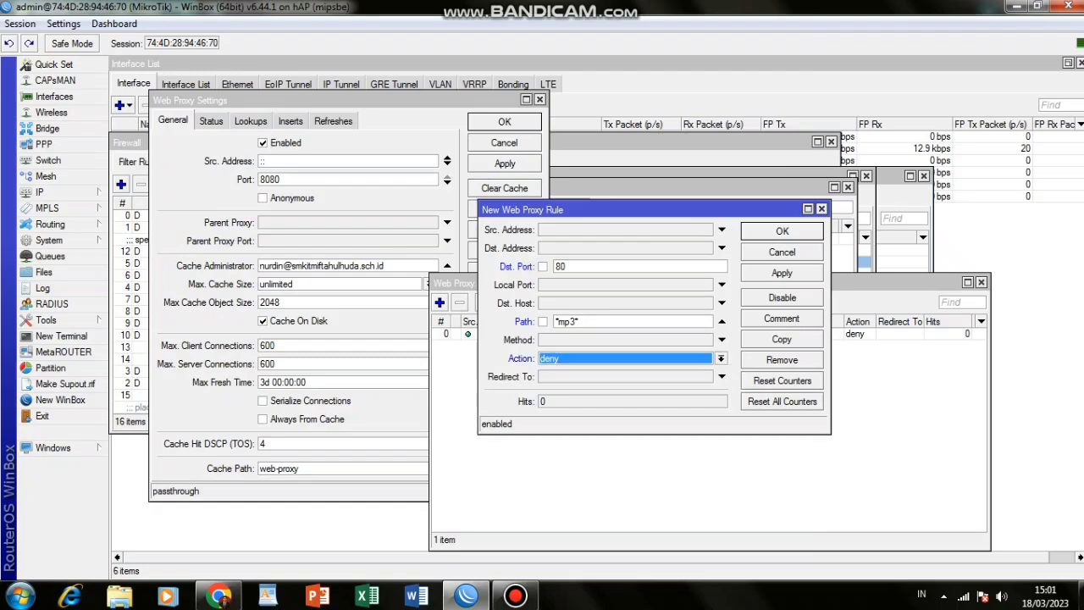
pyautogui.click(781, 272)
pyautogui.click(781, 231)
# Add a deny rule for Dst. Port 80 with path *mkv*.
pyautogui.click(440, 302)
pyautogui.write('80')
pyautogui.click(556, 321)
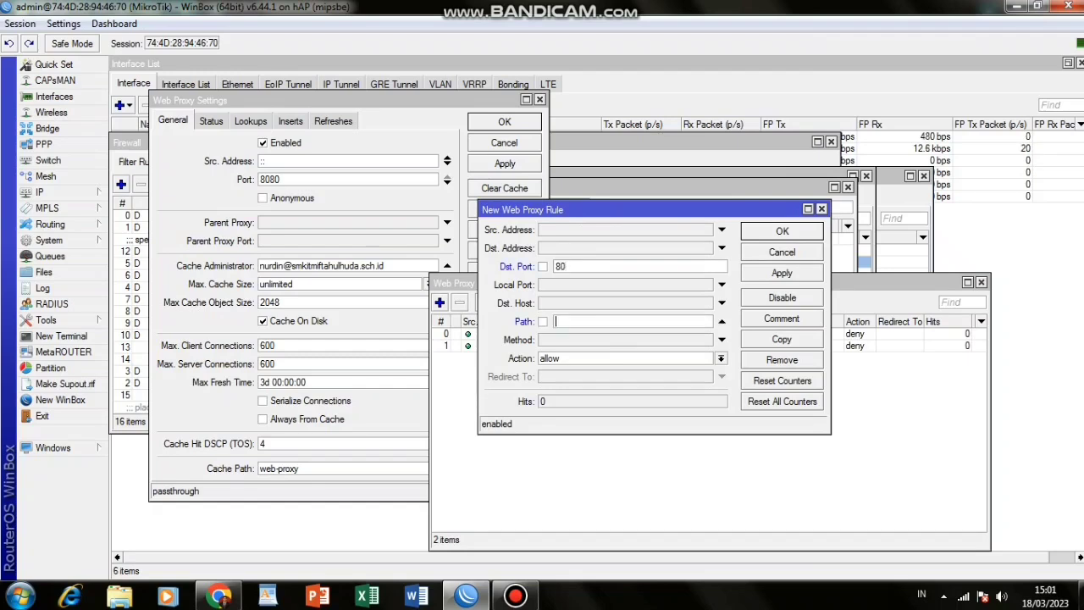
pyautogui.write('*mkv')
pyautogui.write('"')
pyautogui.click(721, 358)
pyautogui.click(631, 383)
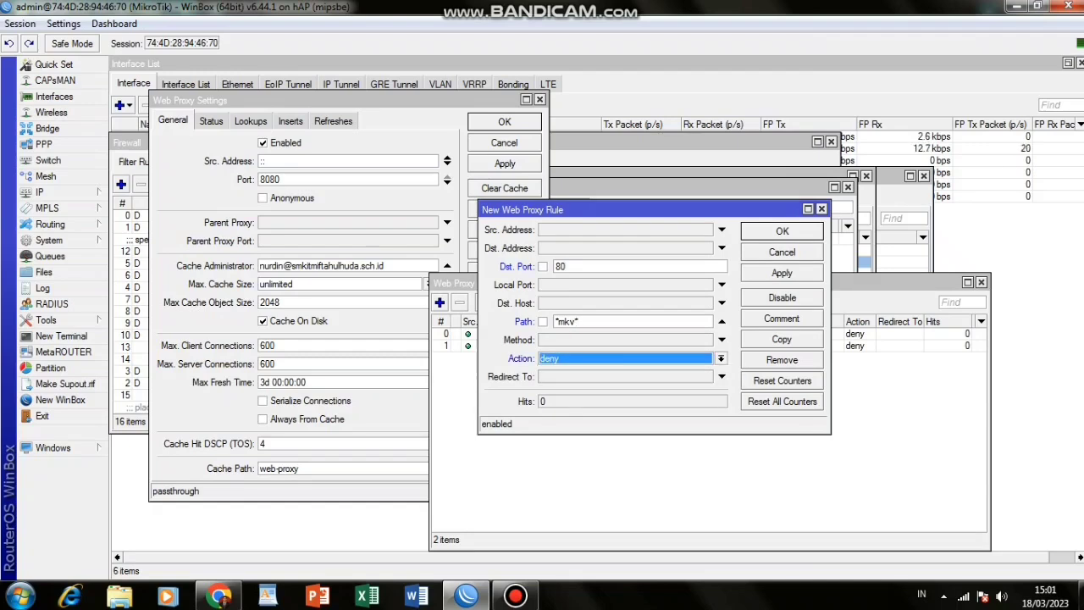
pyautogui.press('Return')
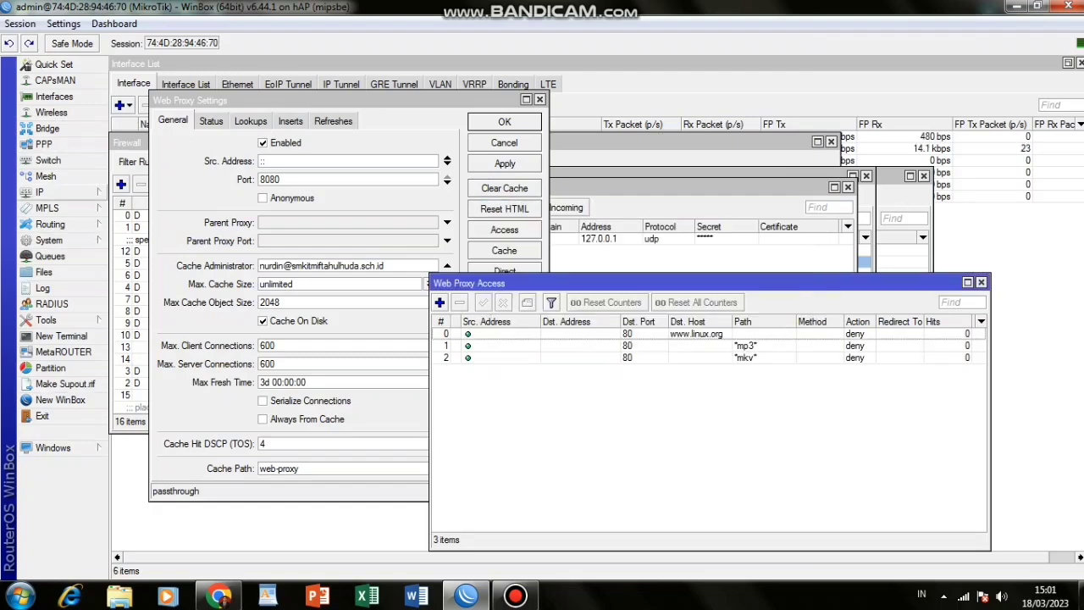
pyautogui.click(39, 192)
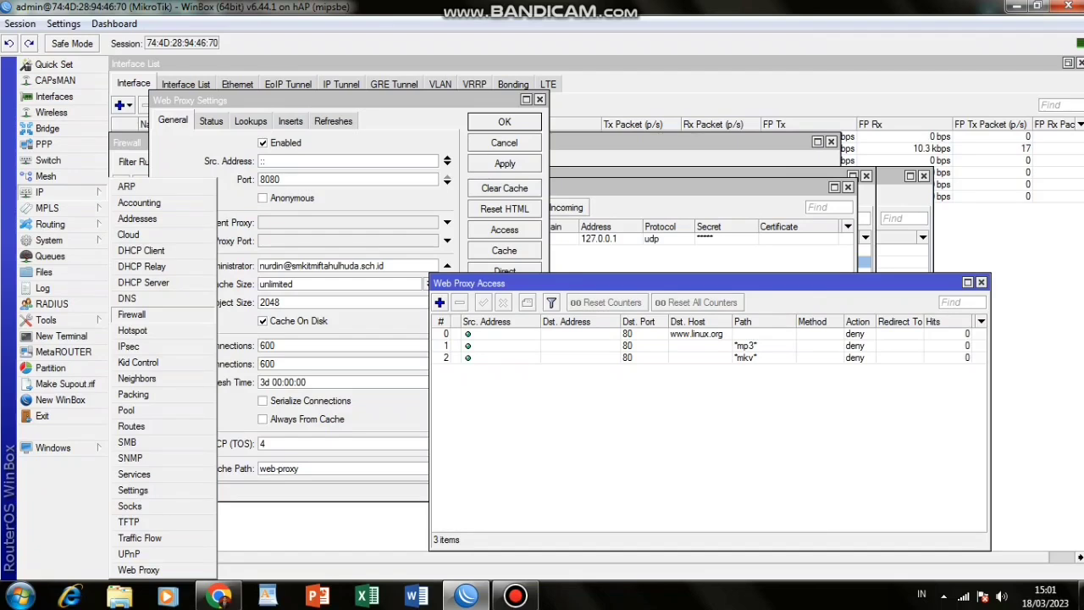
# Create a dstnat NAT rule matching TCP destination port 80 arriving on wlan1_wireless.
pyautogui.click(132, 314)
pyautogui.click(180, 162)
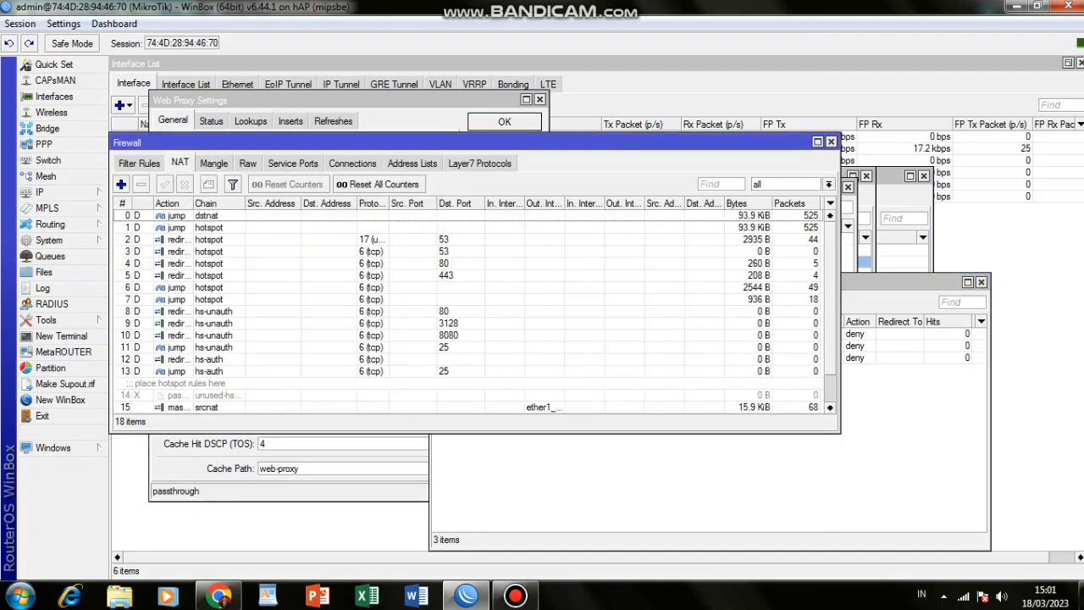
pyautogui.click(121, 184)
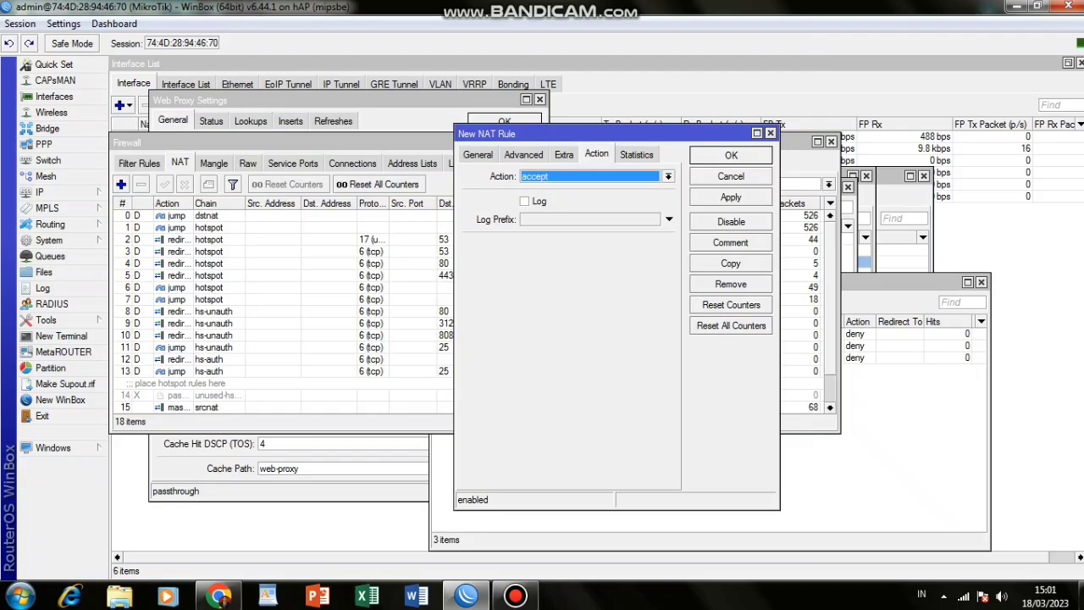
pyautogui.click(478, 155)
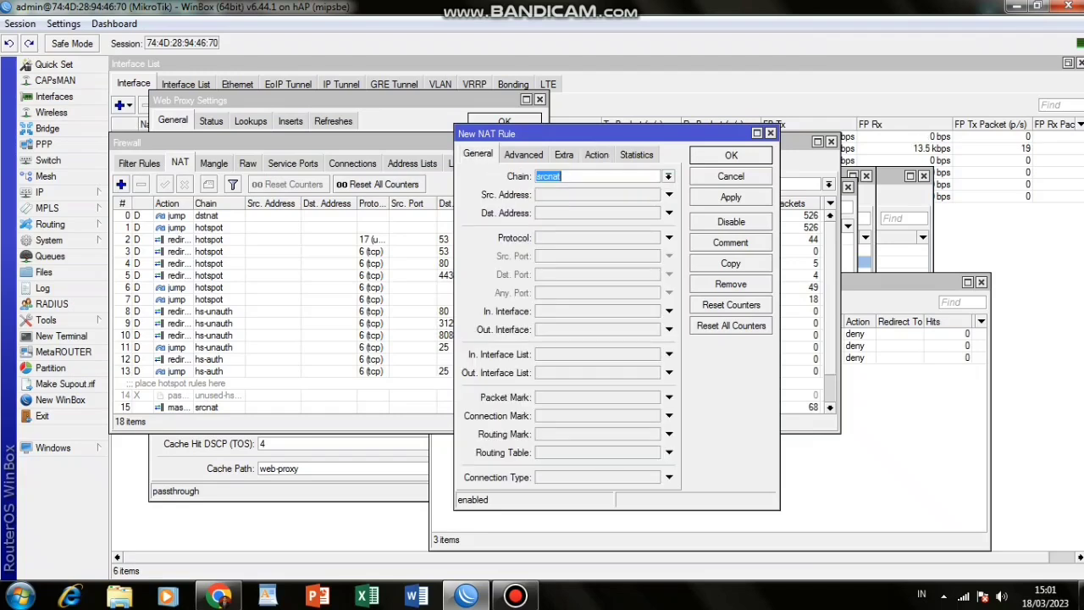
pyautogui.click(668, 176)
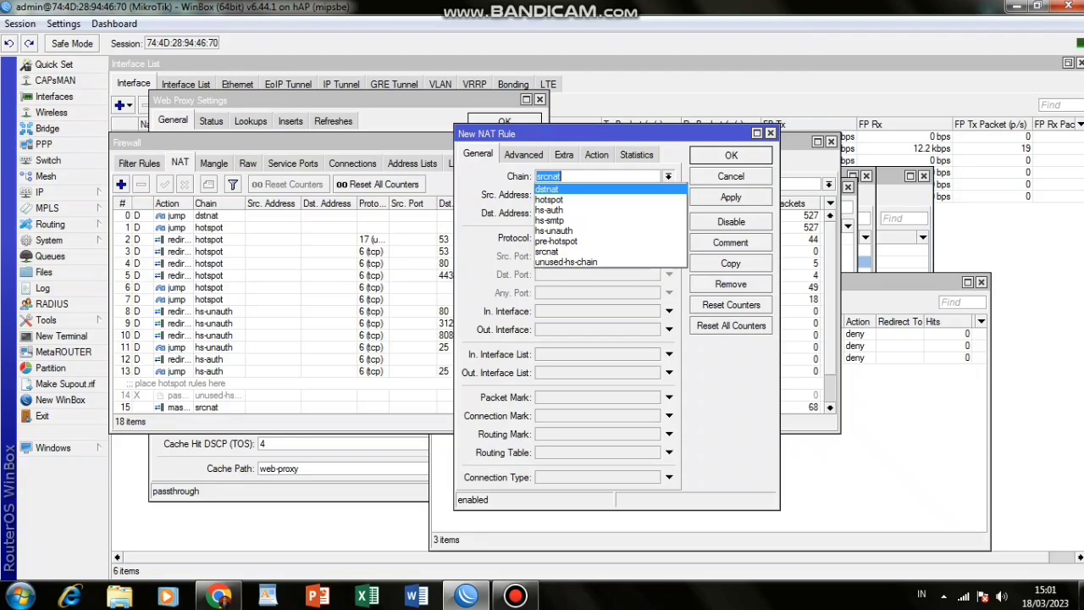
pyautogui.click(547, 189)
pyautogui.click(669, 238)
pyautogui.click(669, 274)
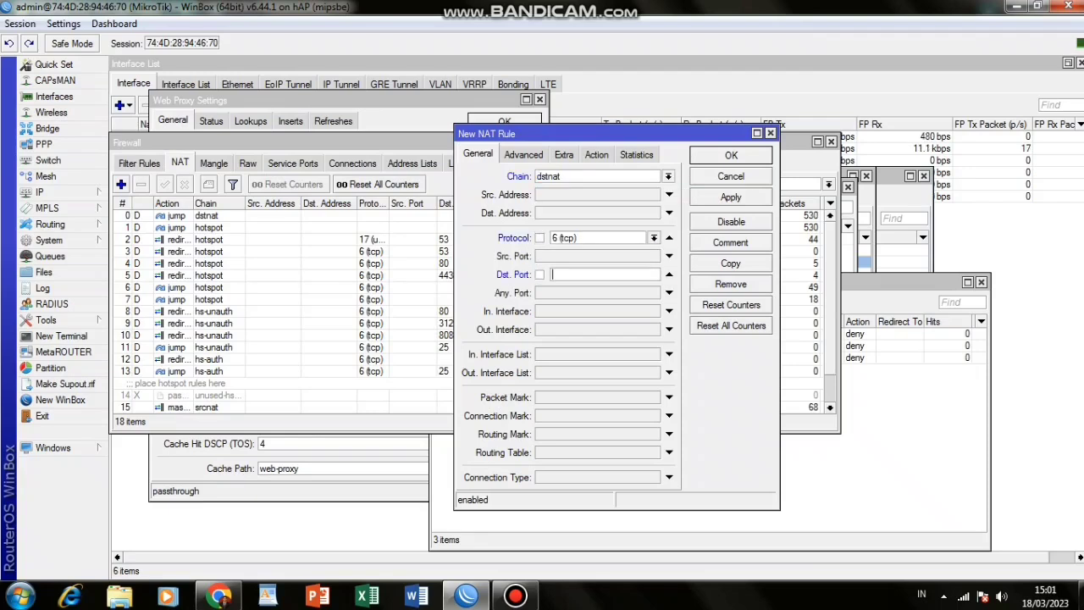
pyautogui.write('80')
pyautogui.click(669, 311)
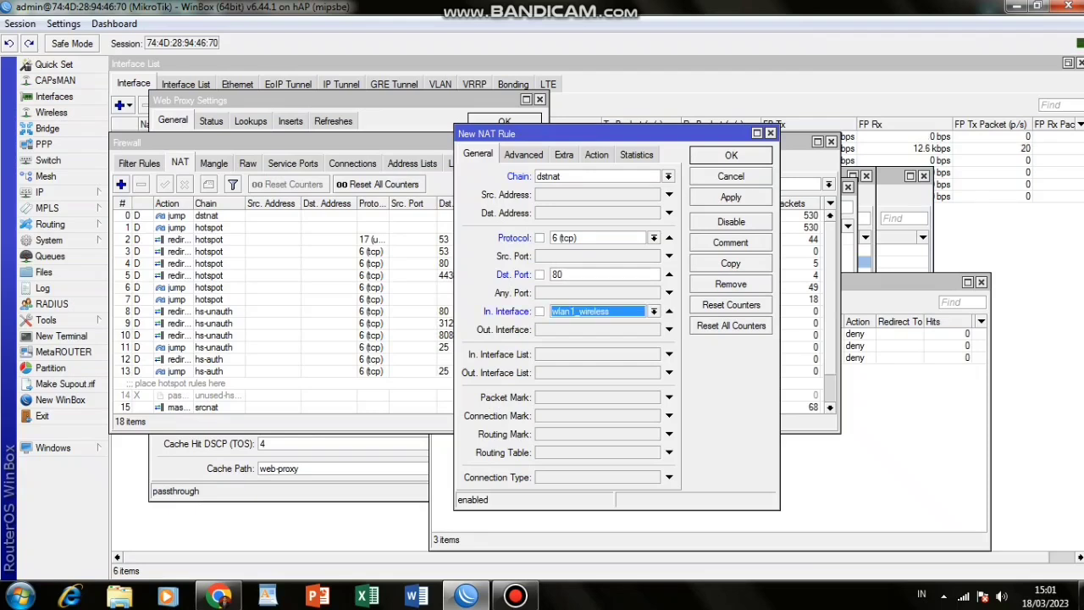
# Set the rule's action to redirect to port 8080 and apply it.
pyautogui.click(596, 155)
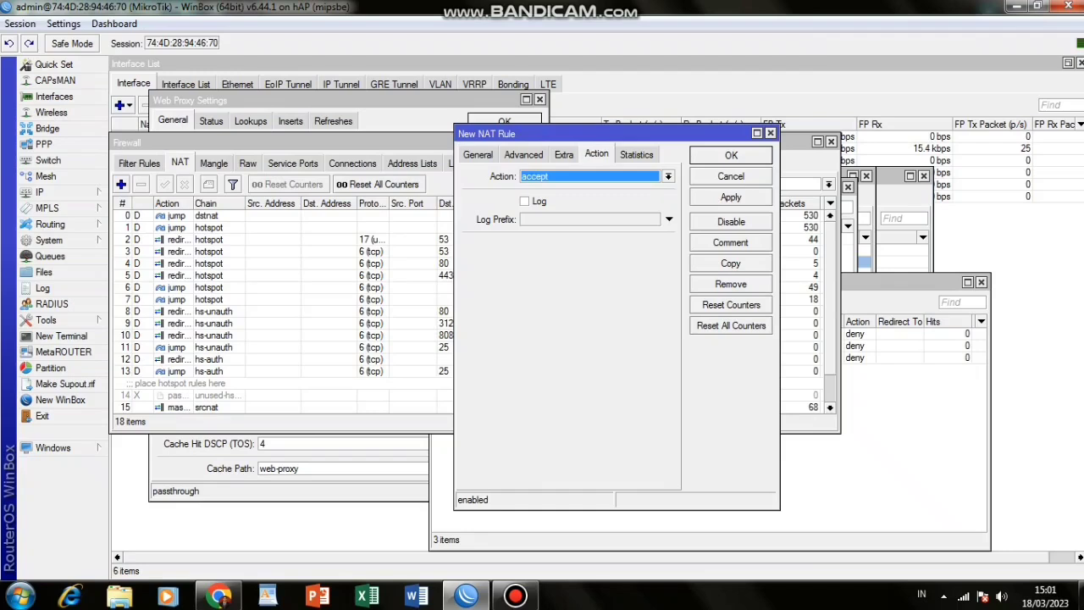
pyautogui.click(668, 176)
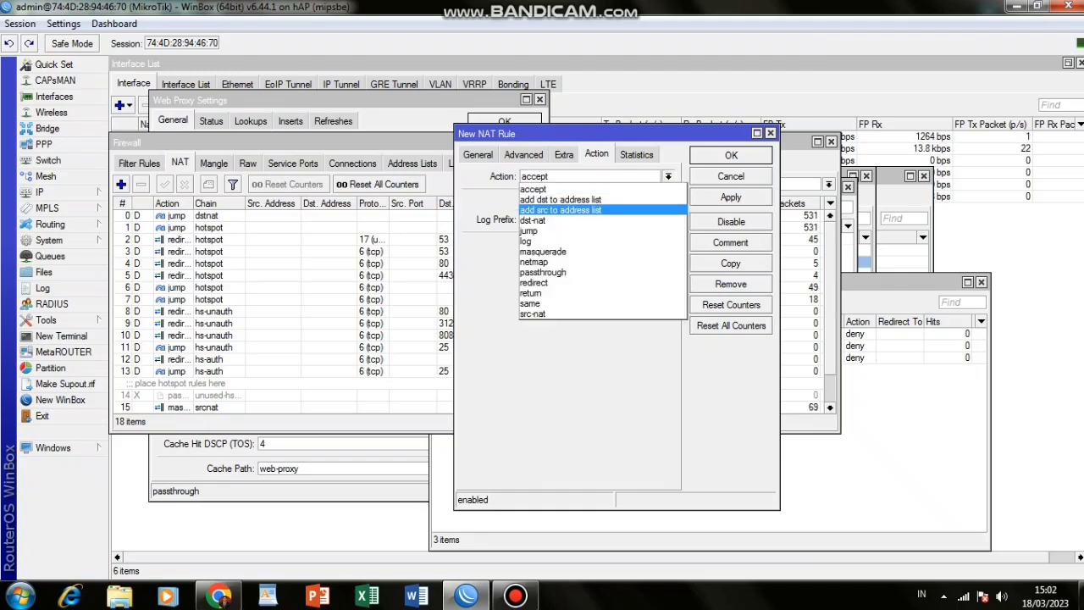
pyautogui.press('Return')
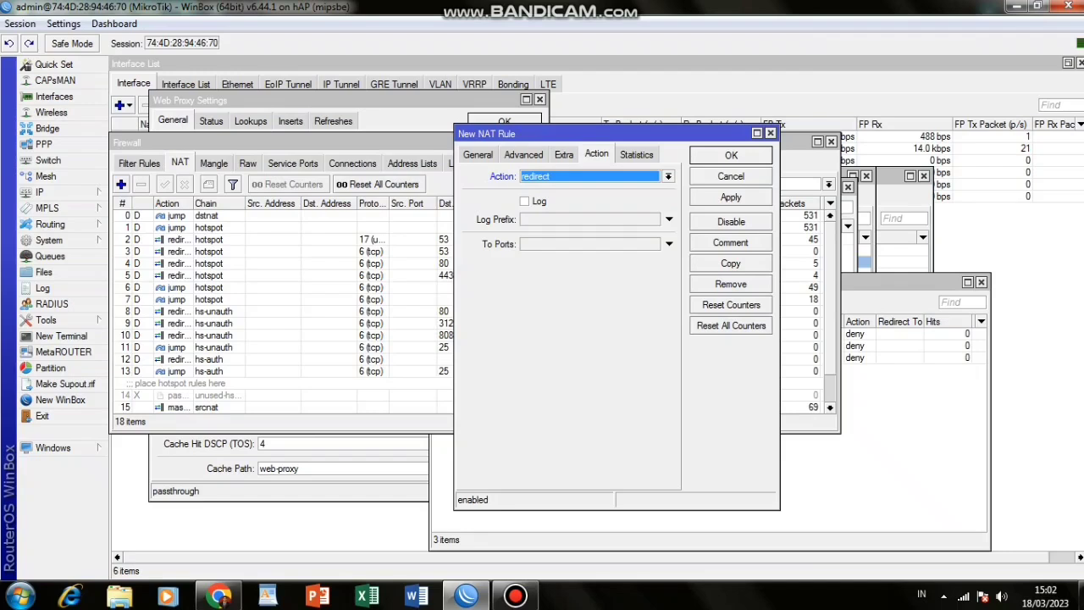
pyautogui.click(669, 219)
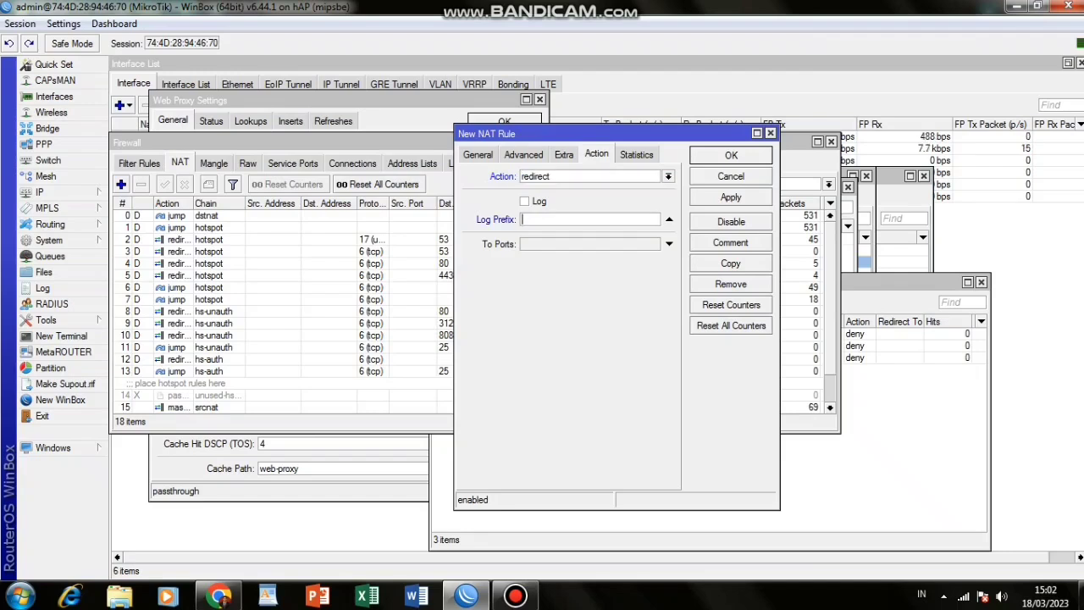
pyautogui.write('8080')
pyautogui.click(731, 197)
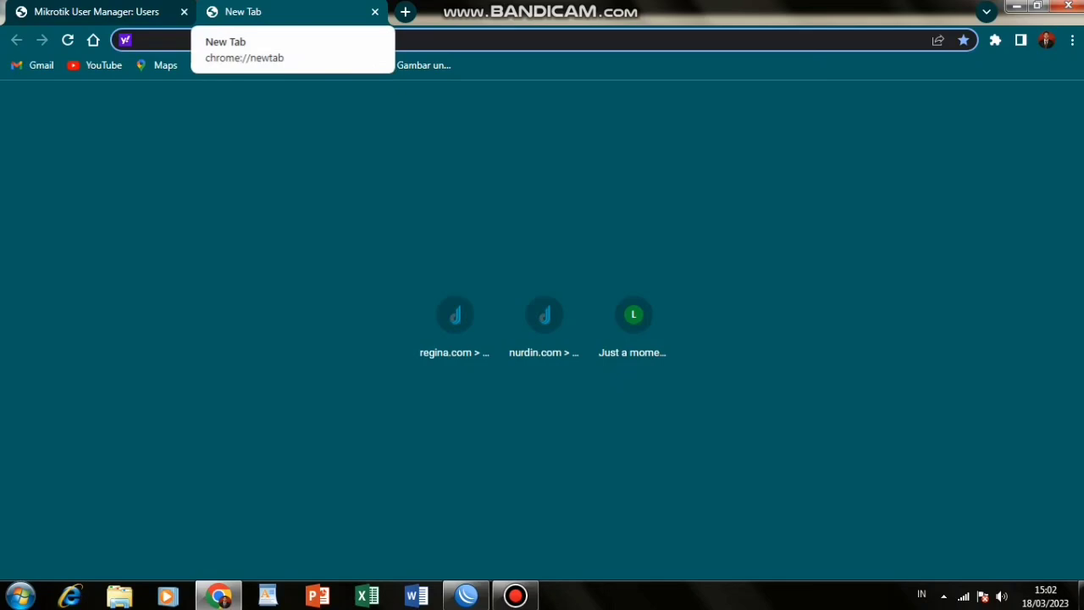
pyautogui.write('nur')
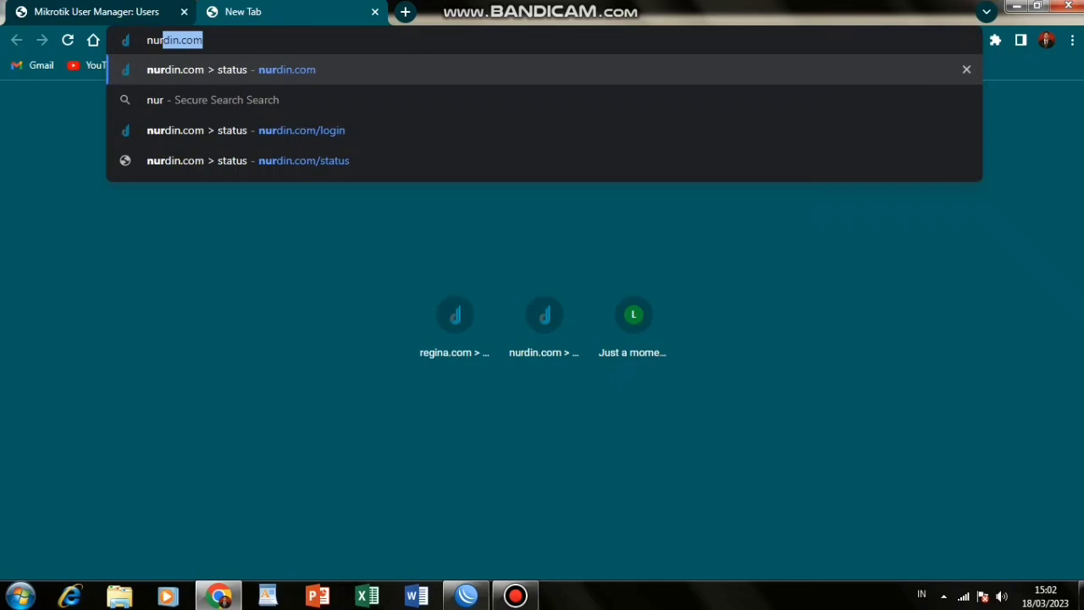
# Load the nurdin.com hotspot login and paste the User Manager user's username into it.
pyautogui.press('Return')
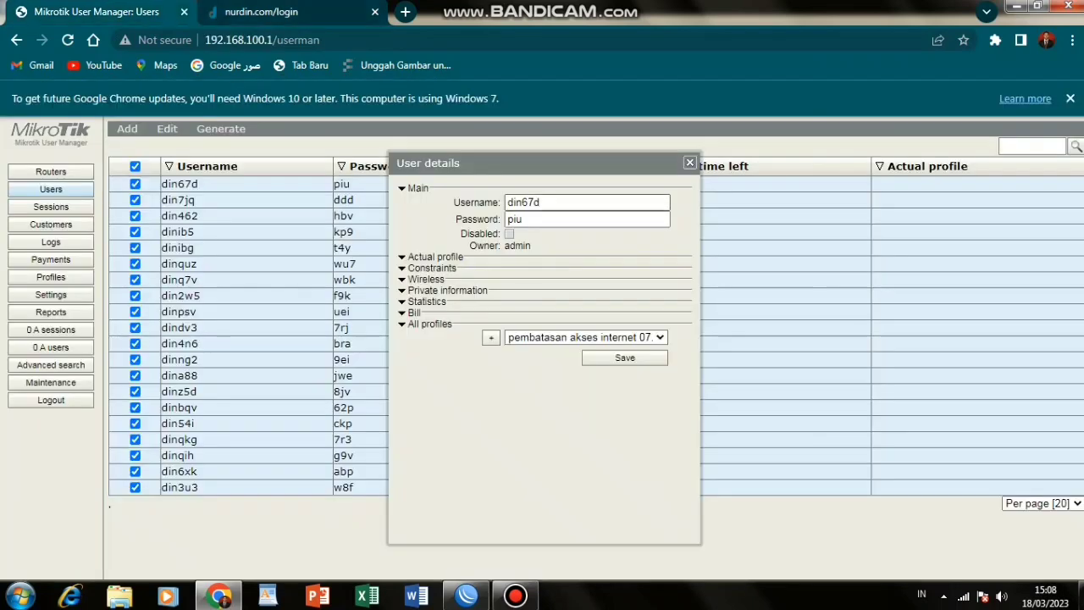
pyautogui.moveTo(542, 202); pyautogui.dragTo(507, 202)
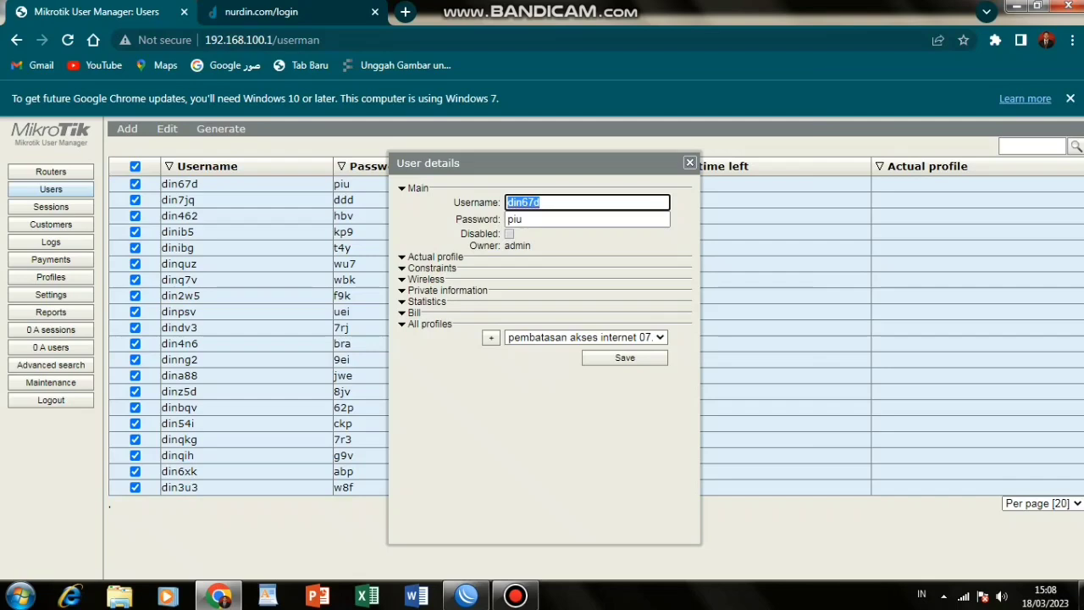
pyautogui.rightClick(524, 204)
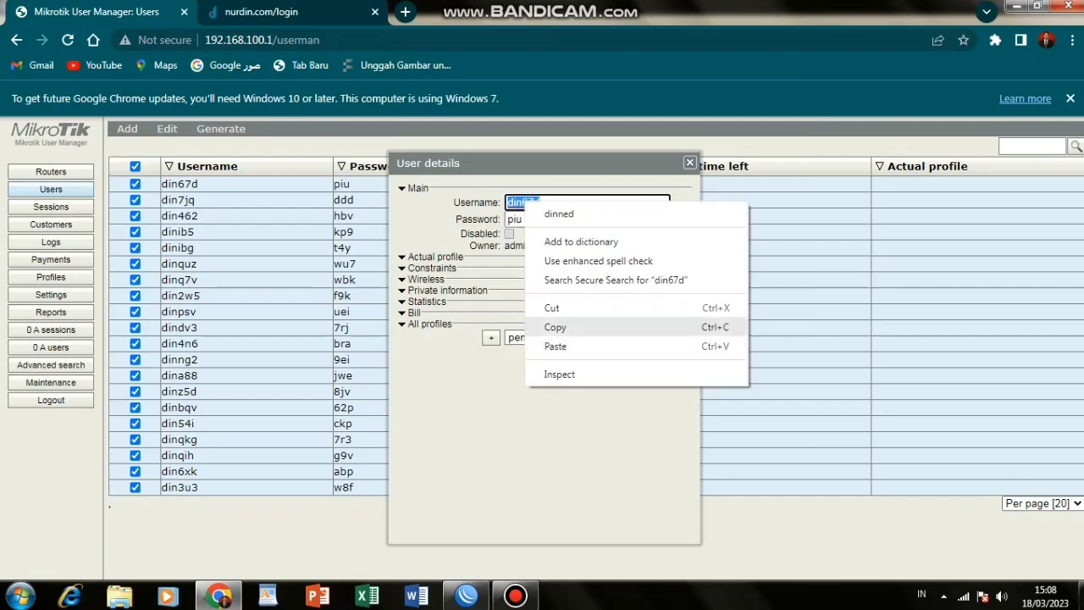
pyautogui.click(555, 327)
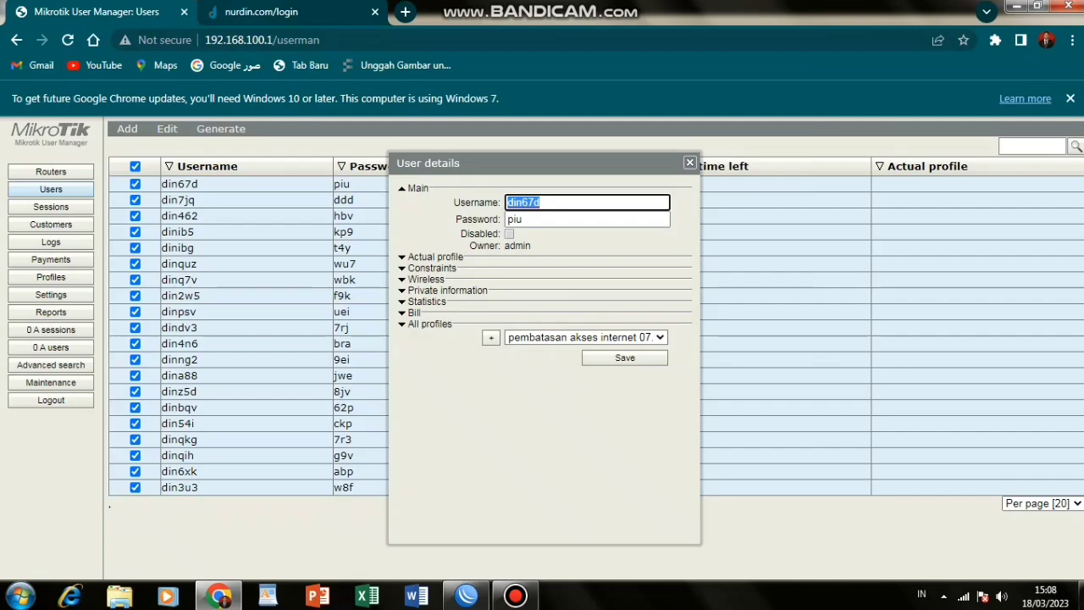
pyautogui.click(262, 12)
pyautogui.click(302, 311)
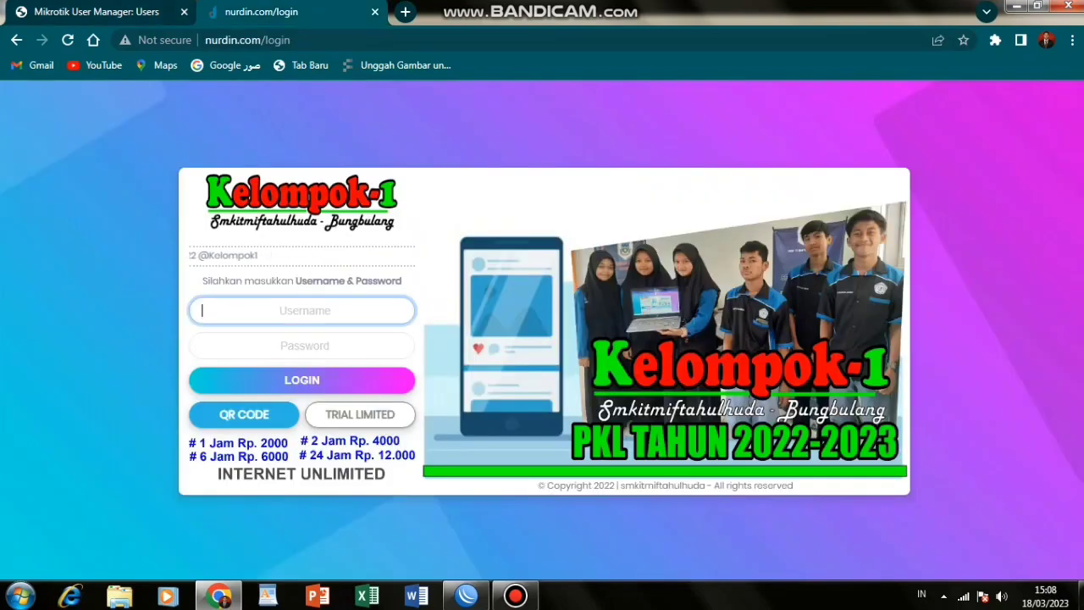
pyautogui.rightClick(269, 308)
pyautogui.click(280, 404)
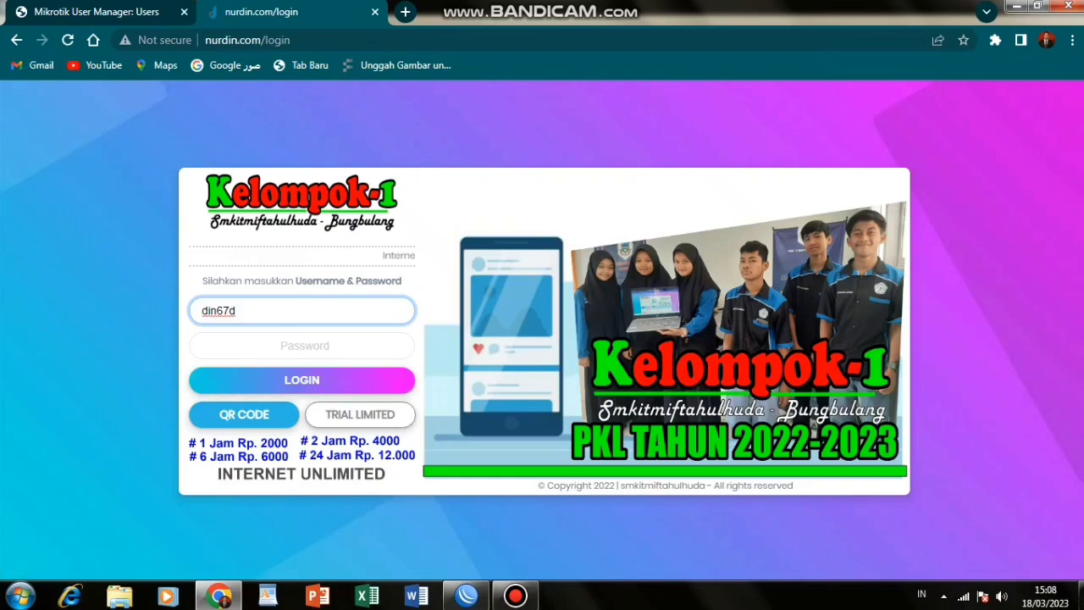
# Paste the user's password into the login form and submit the hotspot login.
pyautogui.click(302, 346)
pyautogui.click(96, 12)
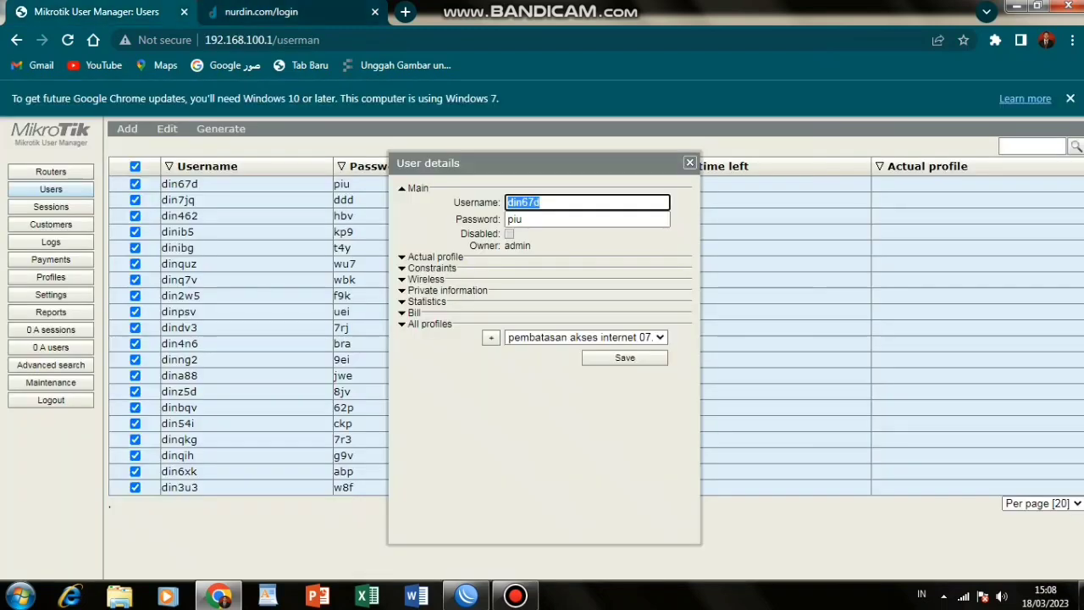
pyautogui.press('Tab')
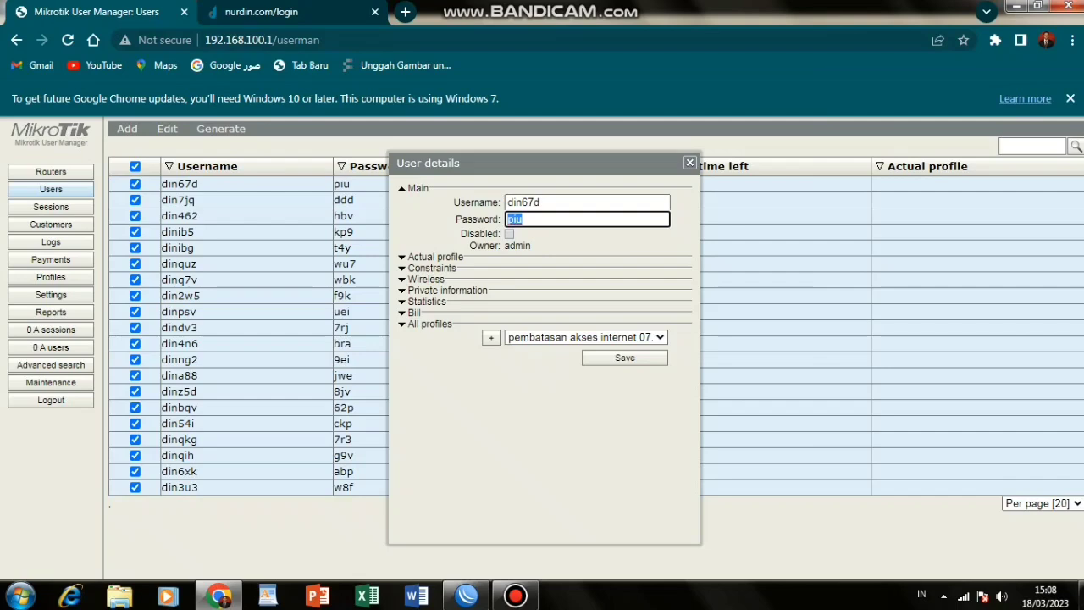
pyautogui.rightClick(525, 221)
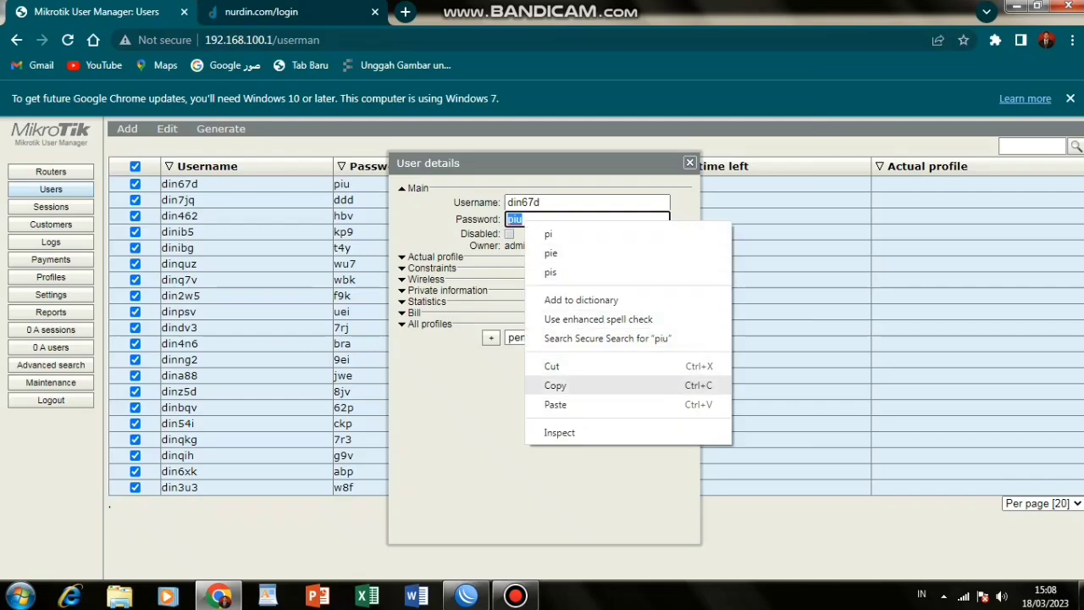
pyautogui.click(555, 385)
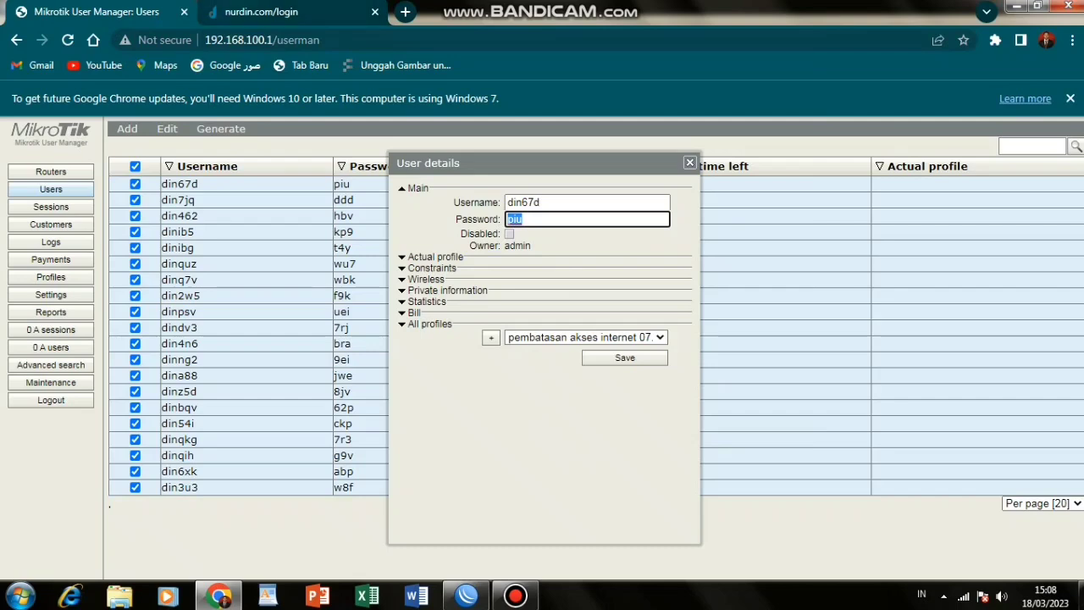
pyautogui.hotkey('ctrl', 'Tab')
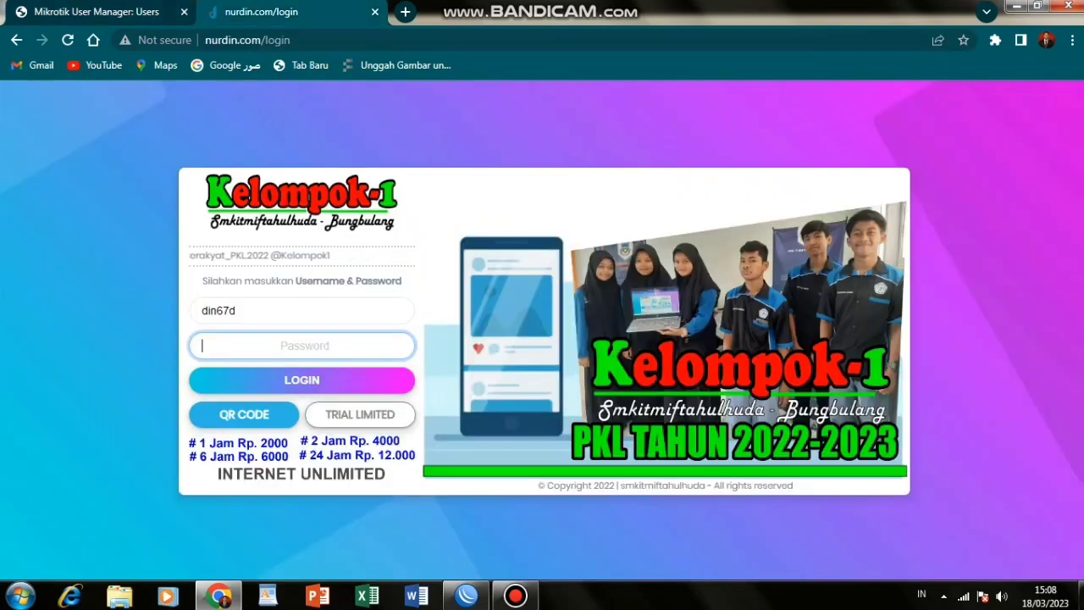
pyautogui.rightClick(282, 342)
pyautogui.click(322, 447)
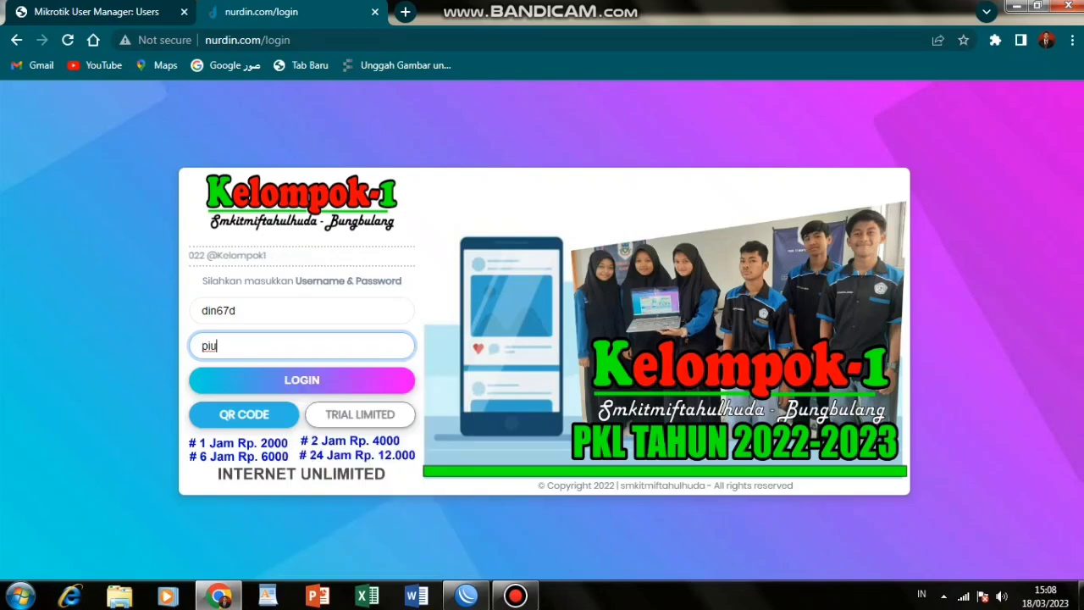
pyautogui.press('Return')
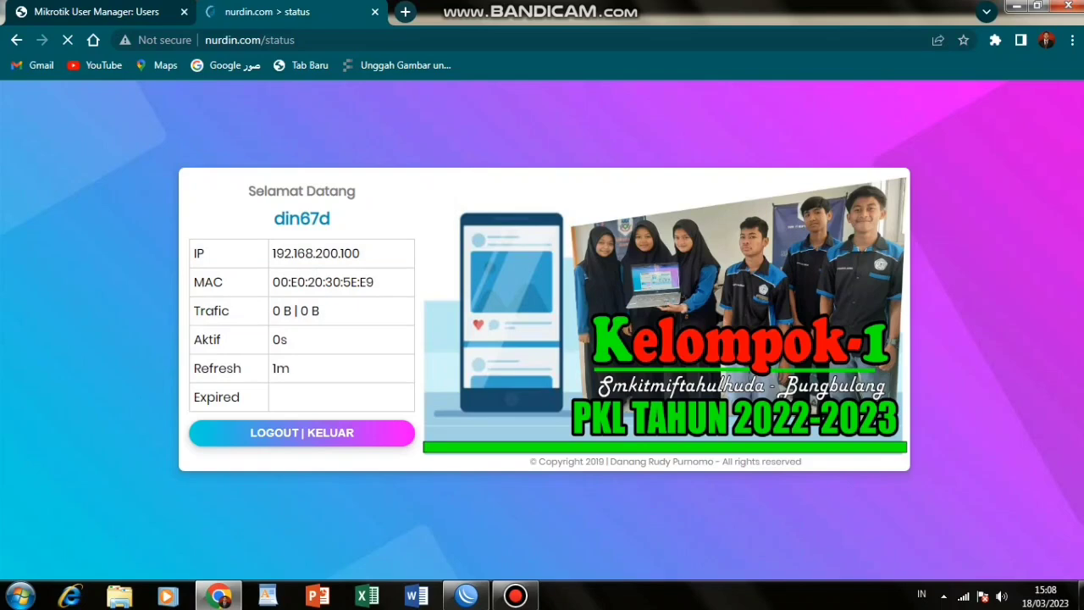
pyautogui.hotkey('ctrl', 't')
pyautogui.write('www.')
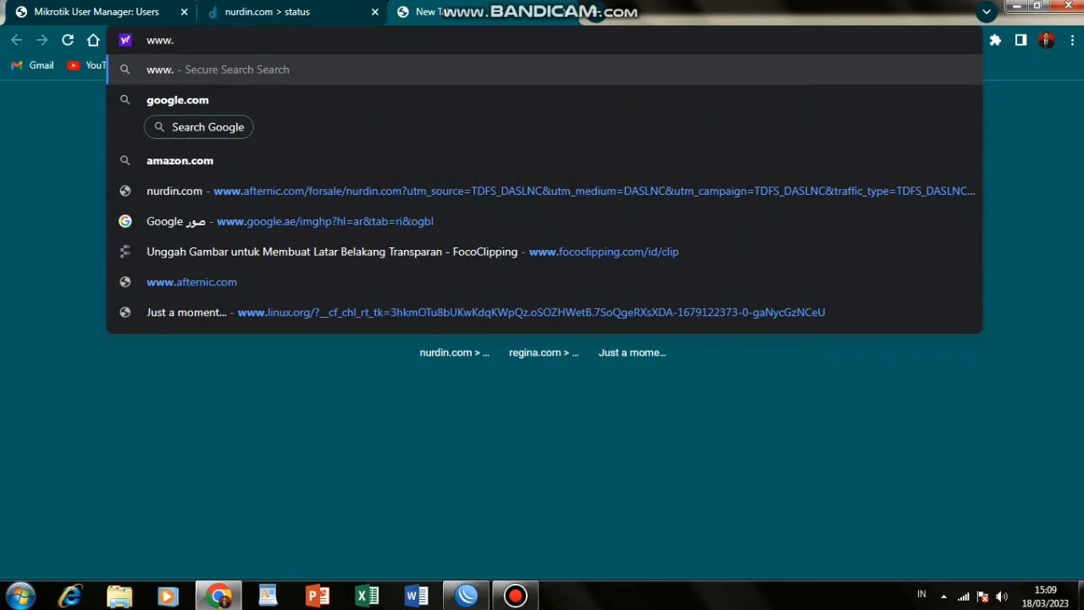
pyautogui.write('linux')
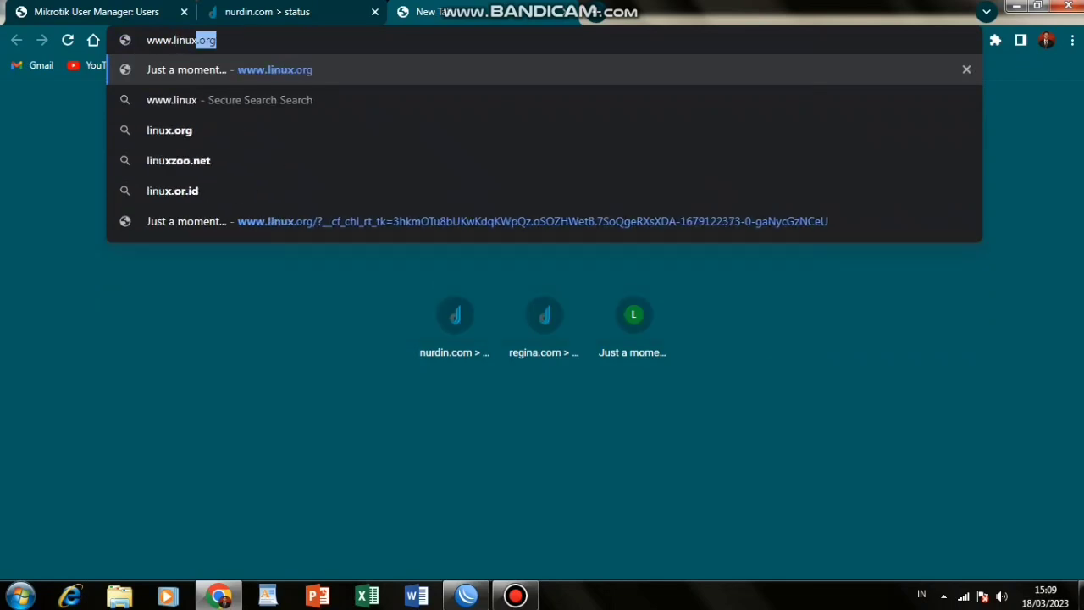
pyautogui.write('.org')
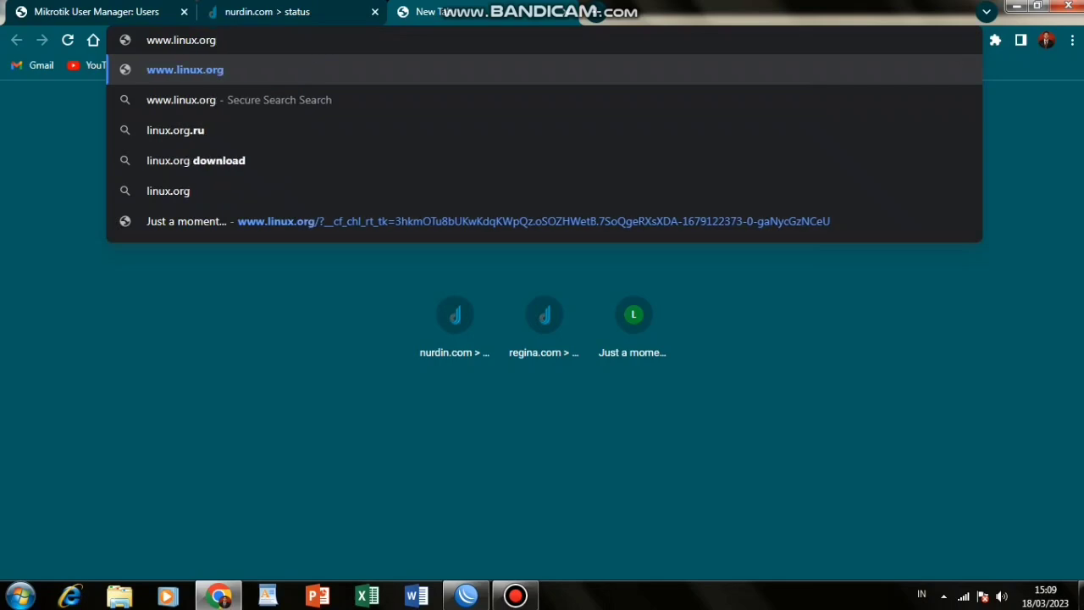
pyautogui.press('Return')
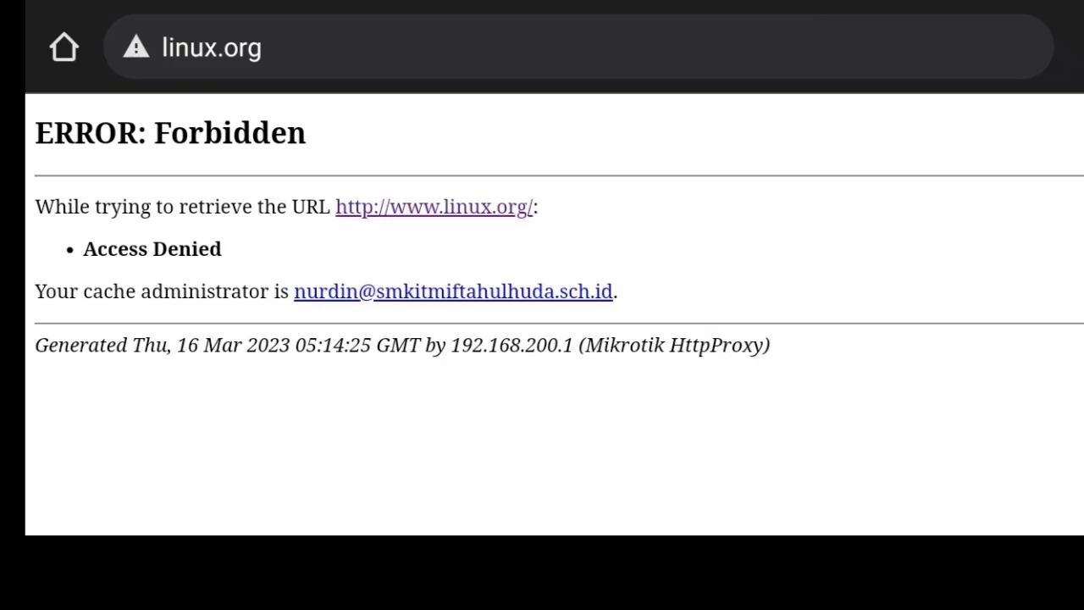
pyautogui.click(212, 48)
pyautogui.write('index mp3')
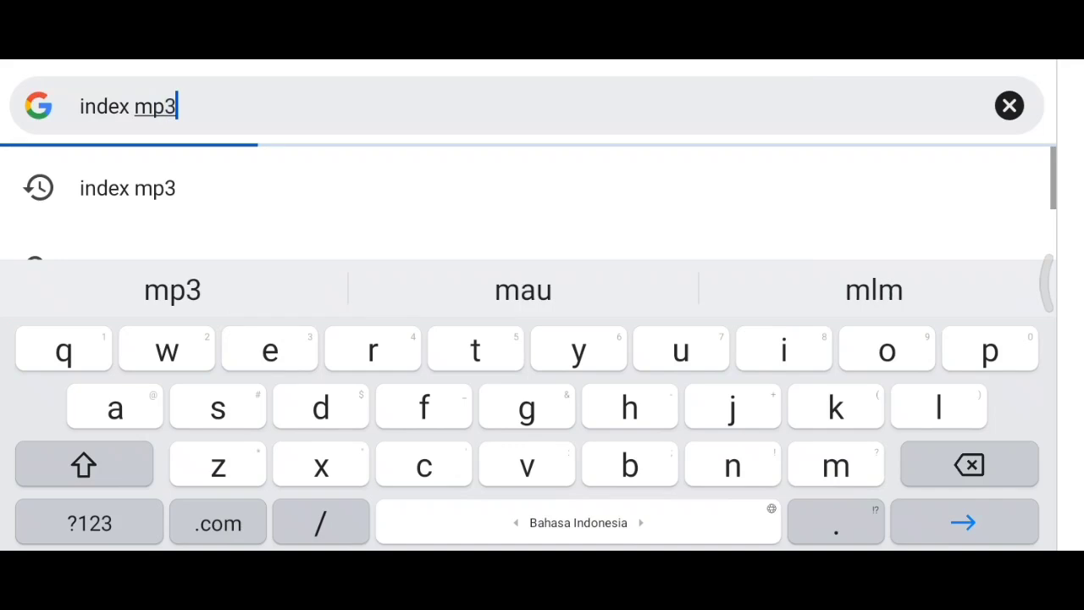
# Search 'index mp3' and open the srm.net mp3 directory, which shows ERROR: Forbidden.
pyautogui.press('Return')
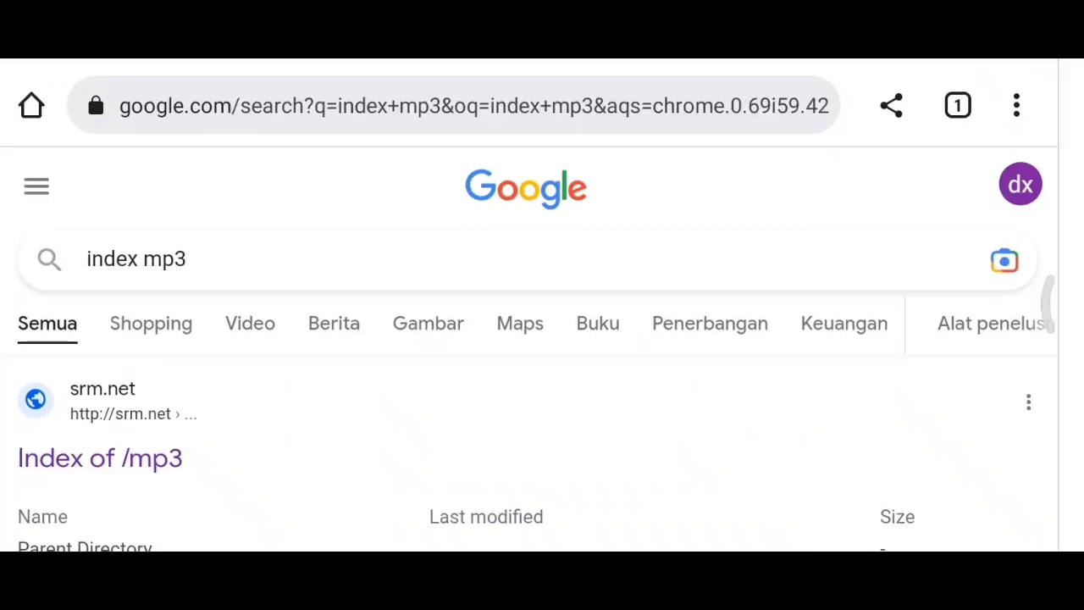
pyautogui.click(100, 457)
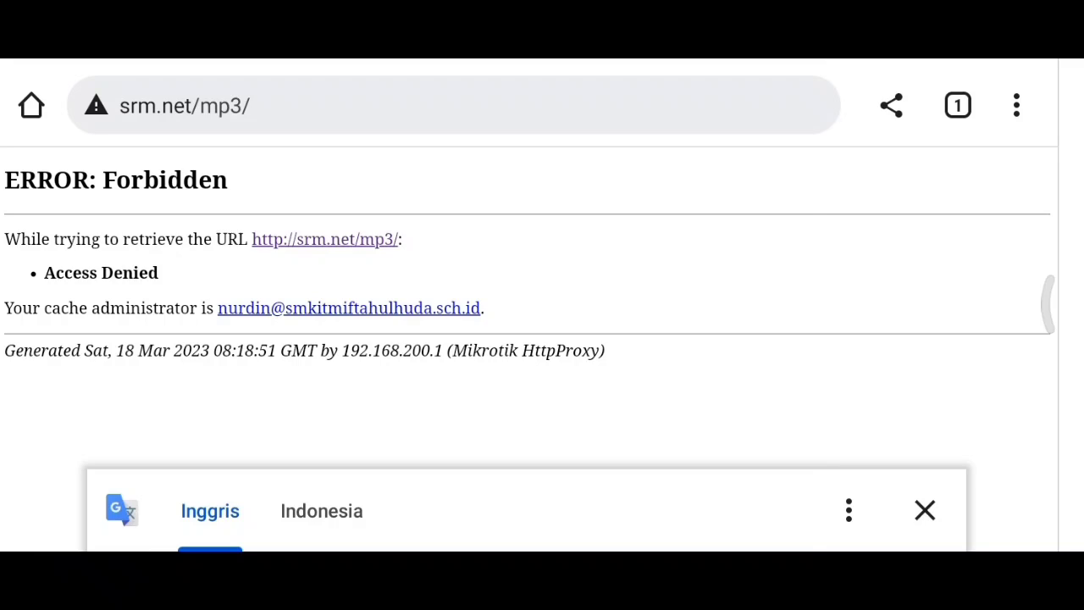
pyautogui.click(925, 510)
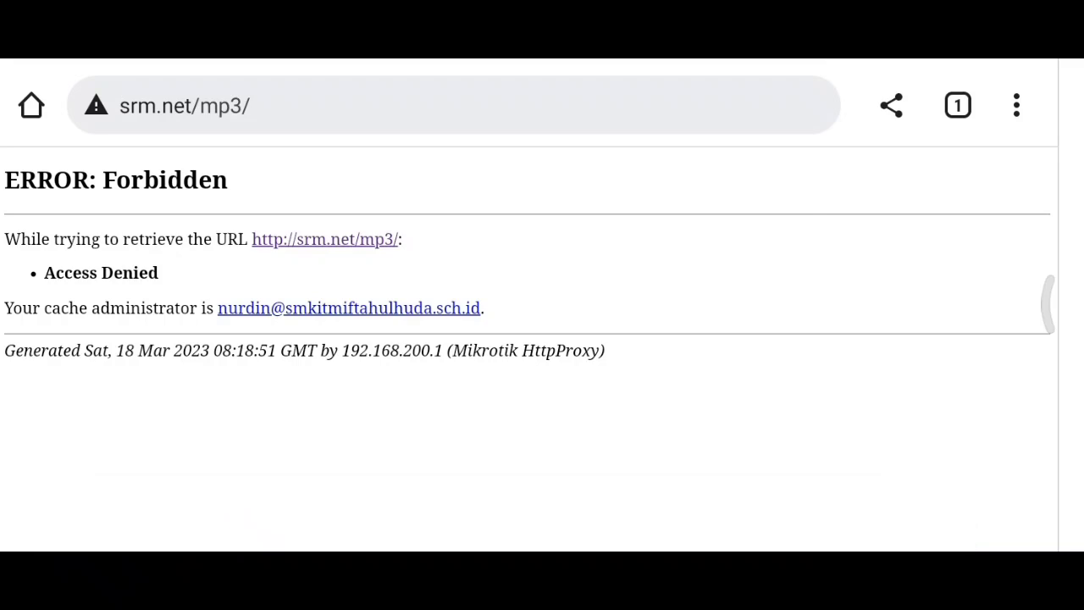
# Run a new web search for 'index mkv'.
pyautogui.click(457, 105)
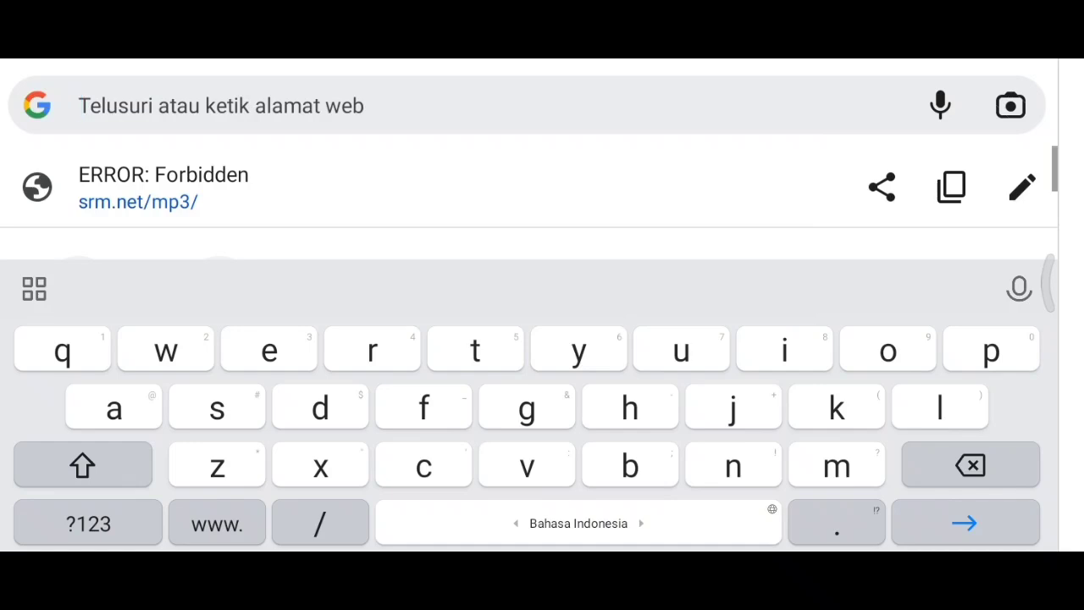
pyautogui.write('index')
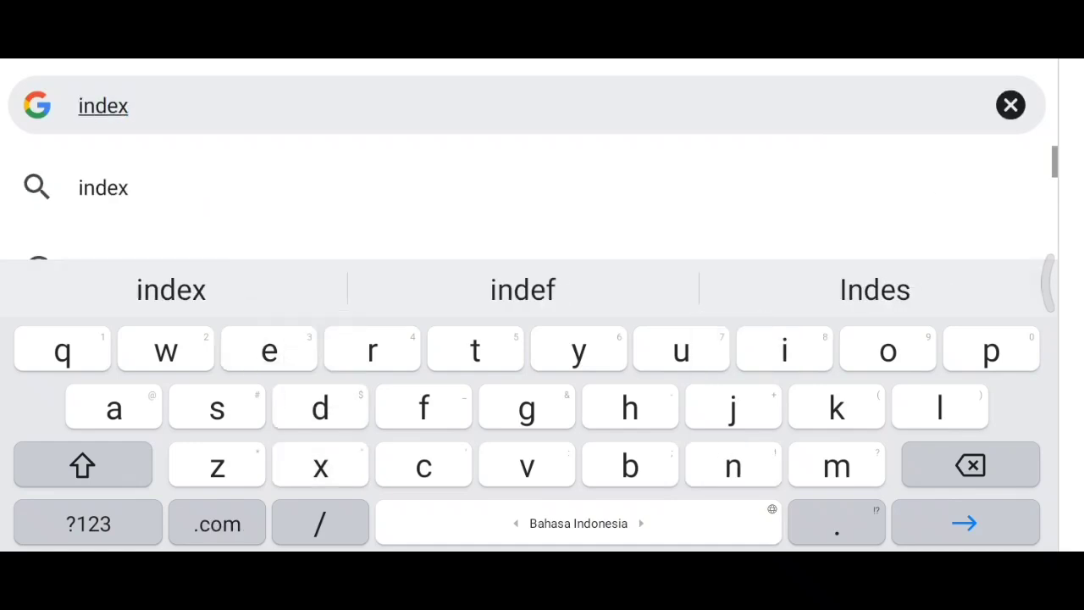
pyautogui.write(' mkv')
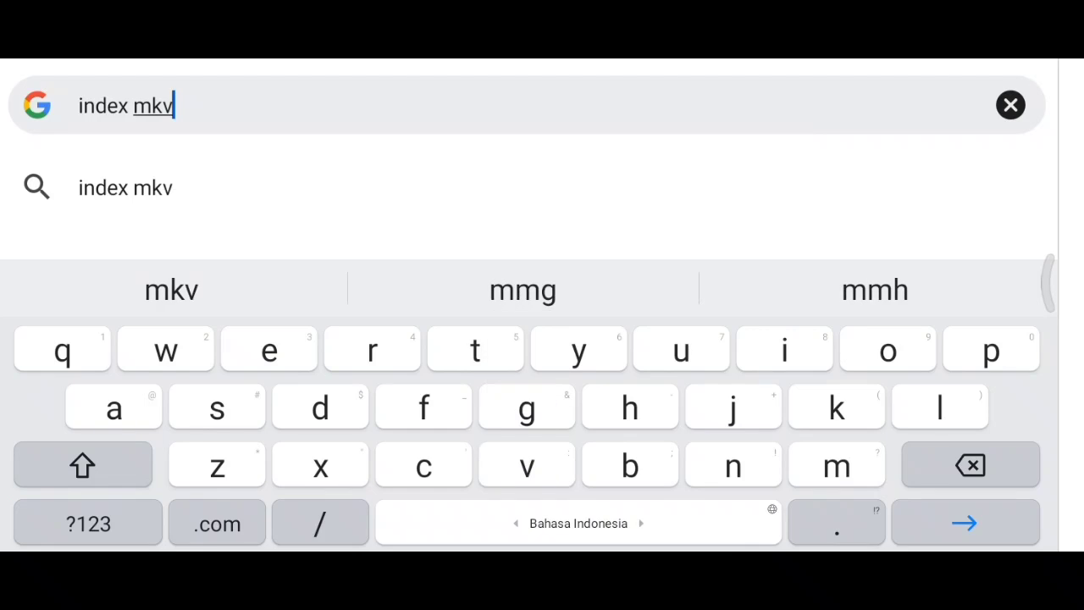
pyautogui.press('Return')
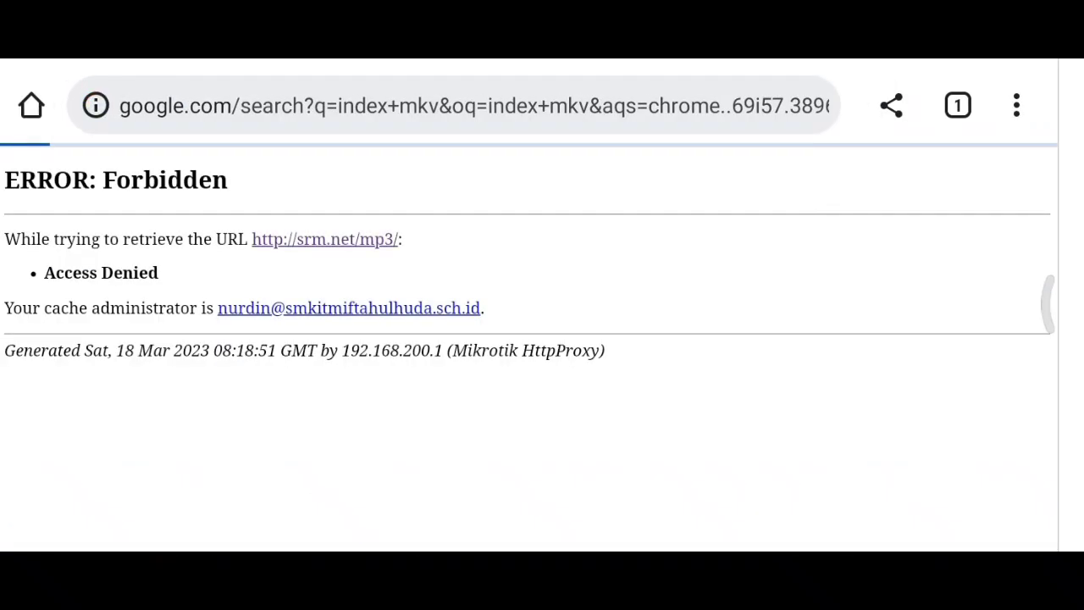